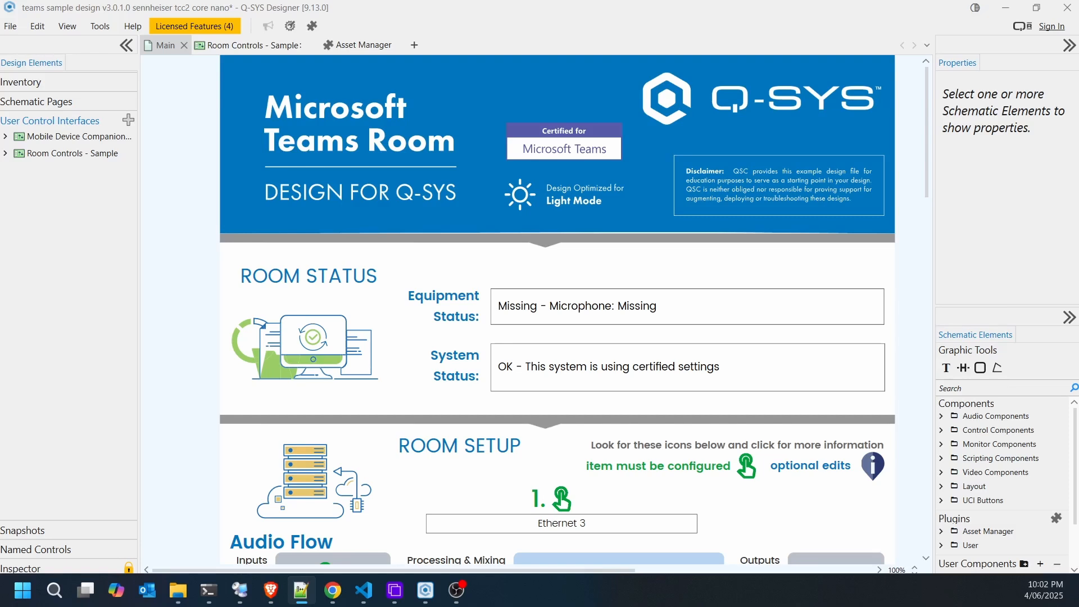
Review the Teams Room sample design's Main schematic and its Room Controls interface layout.
click(478, 21)
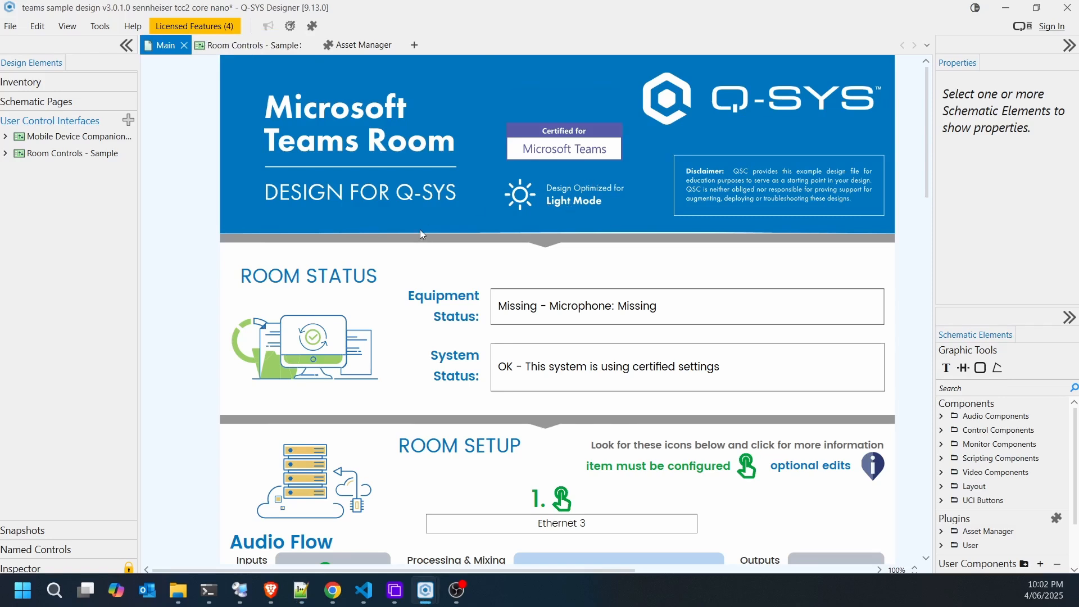
scroll(420, 228, down, 10)
scroll(419, 225, up, 4)
scroll(420, 223, down, 1)
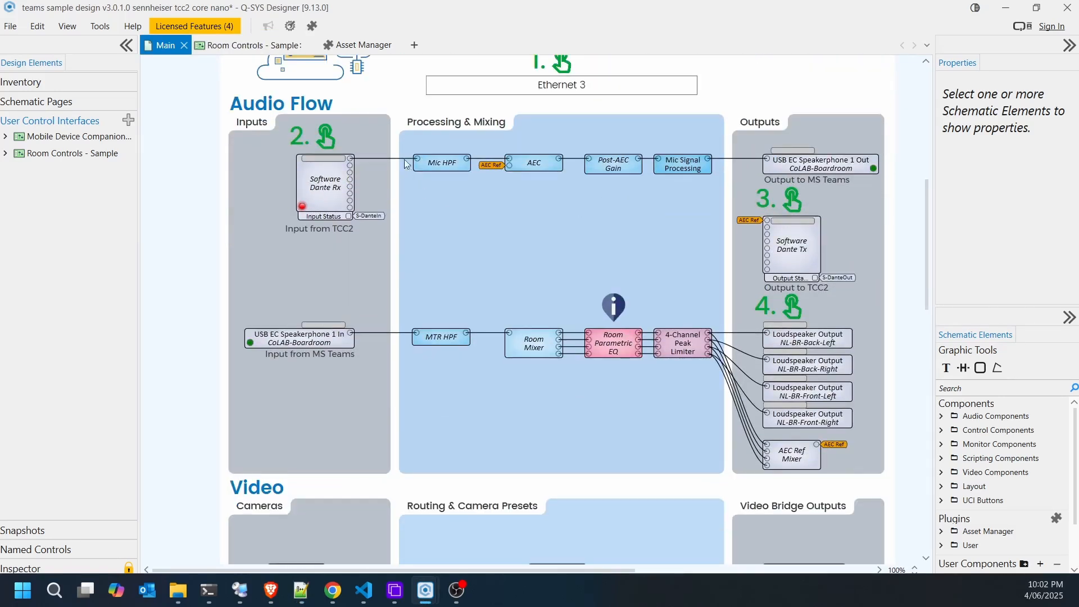
scroll(482, 230, down, 4)
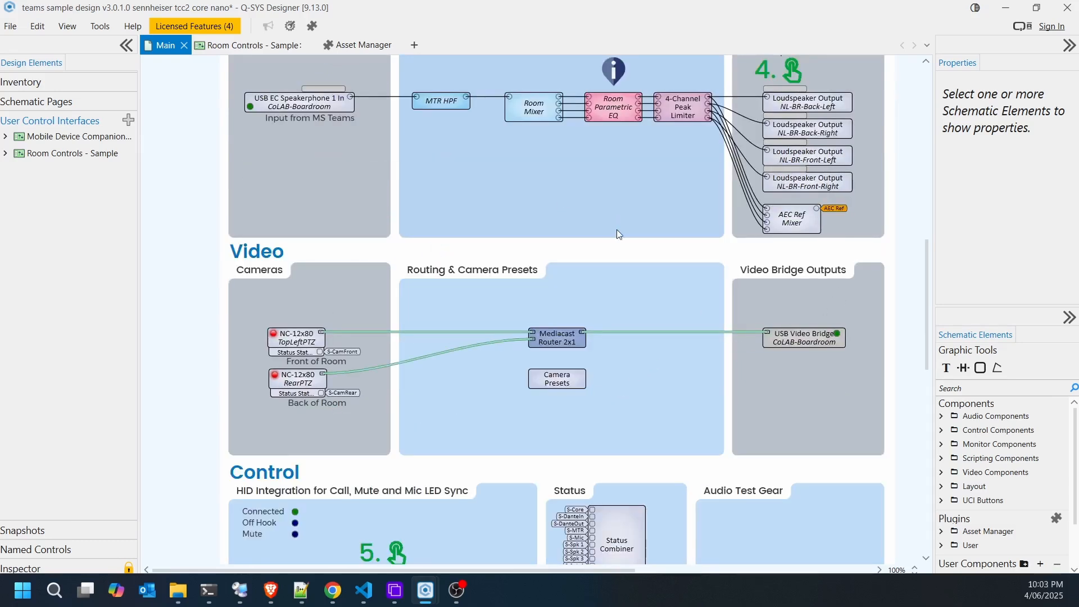
scroll(617, 234, down, 2)
scroll(617, 234, down, 8)
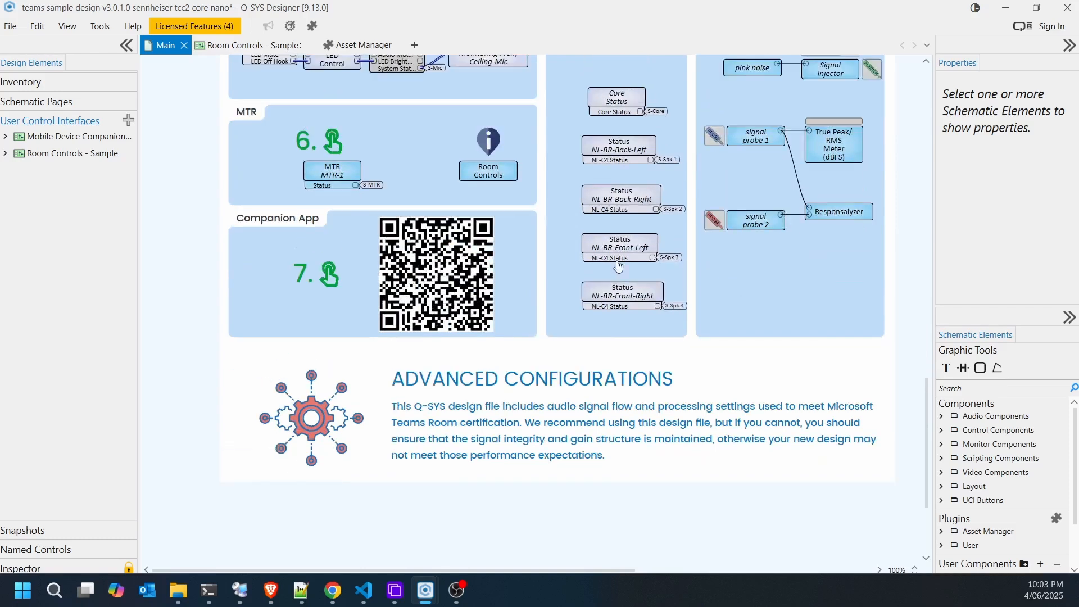
scroll(618, 274, up, 20)
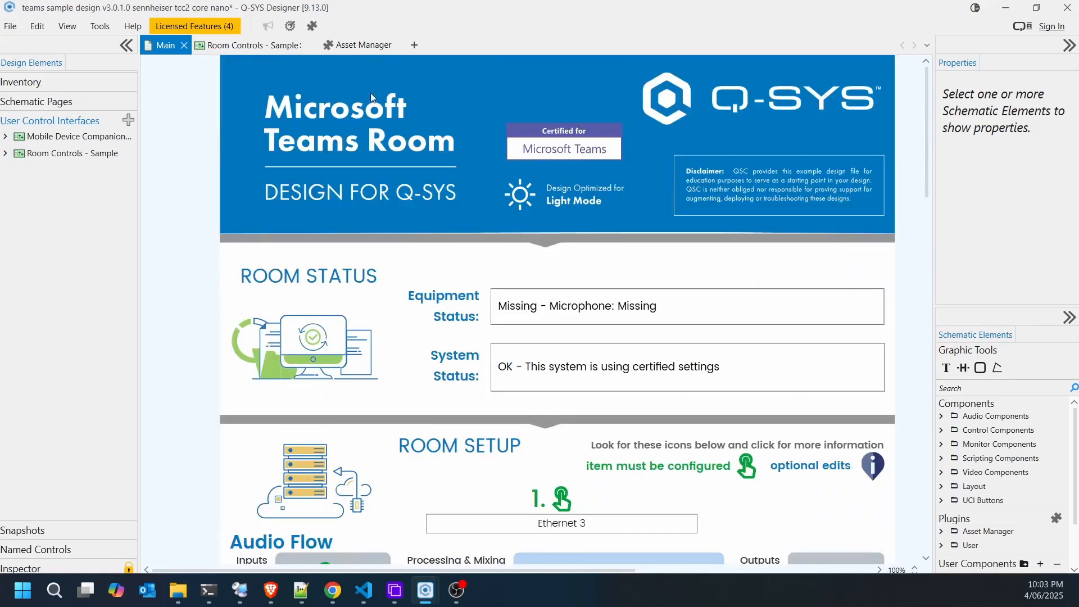
click(268, 46)
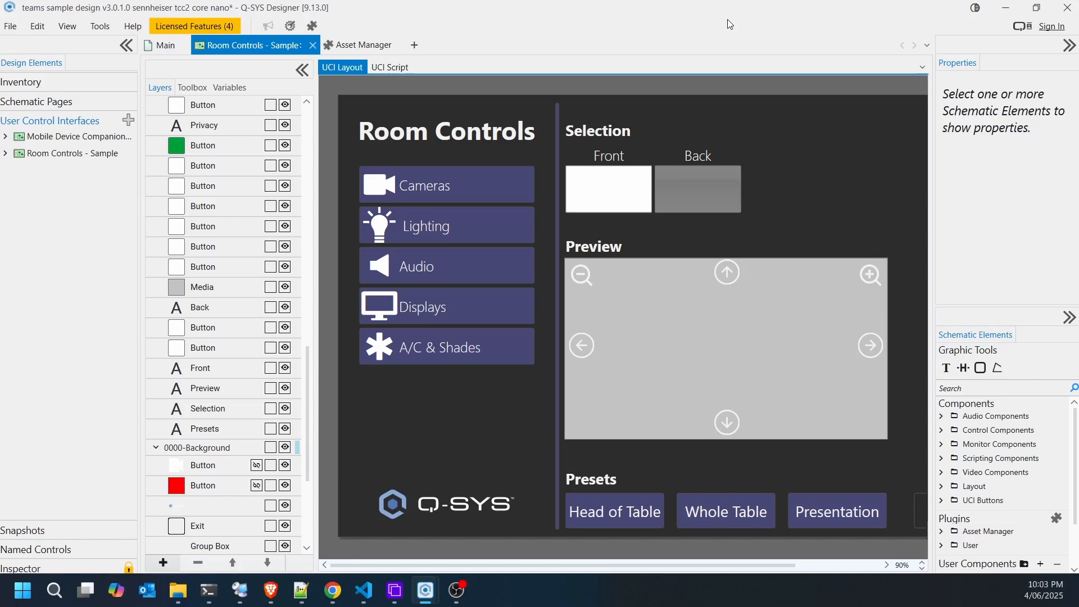
mouse_move(552, 571)
mouse_down()
mouse_move(644, 566)
mouse_move(554, 579)
mouse_up()
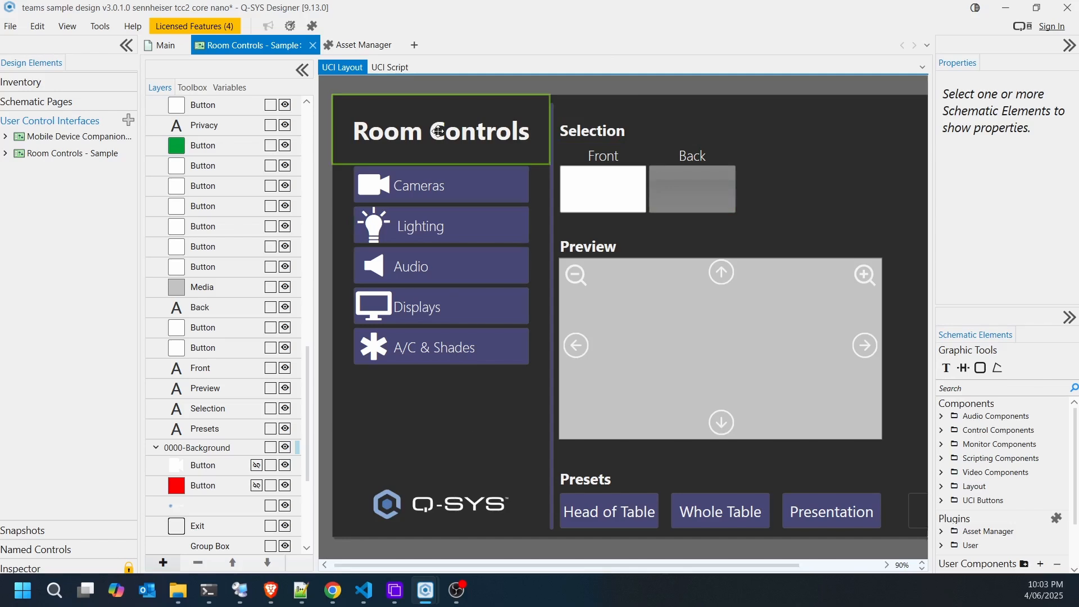
Switch to the New-Teams-Rooms-Template design and inspect the Microsoft Teams Rooms UCI 1.00 style folder in File Explorer.
mouse_move(426, 591)
click(483, 509)
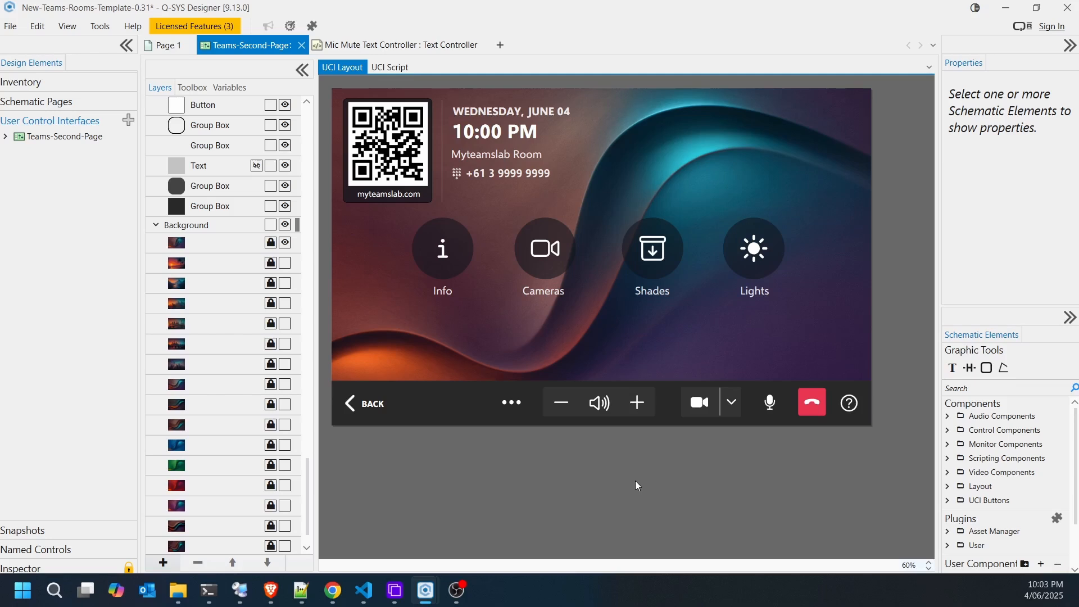
click(178, 590)
click(314, 523)
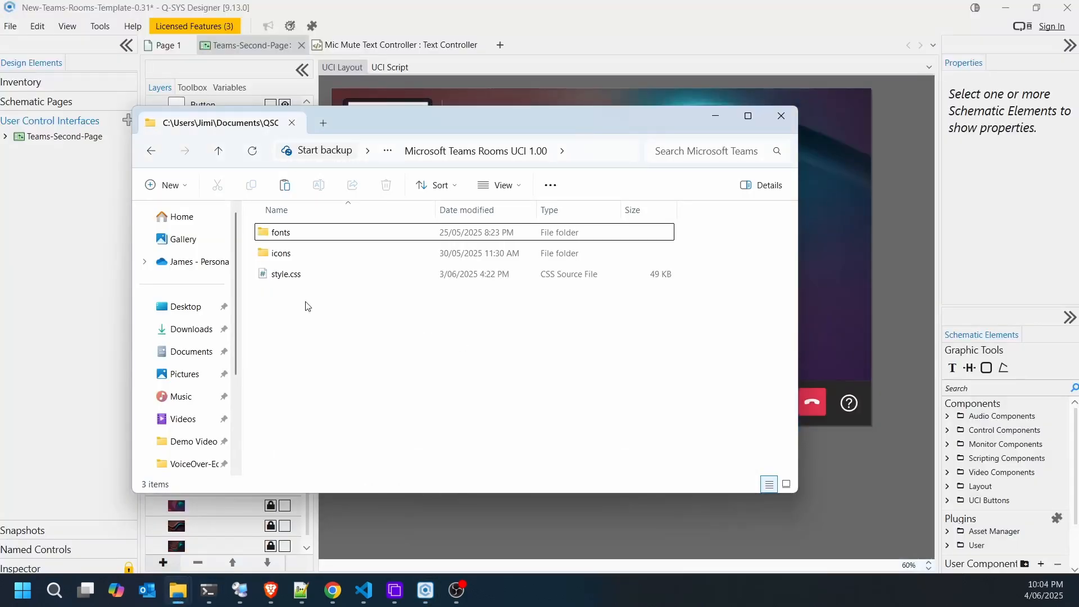
click(304, 276)
click(300, 257)
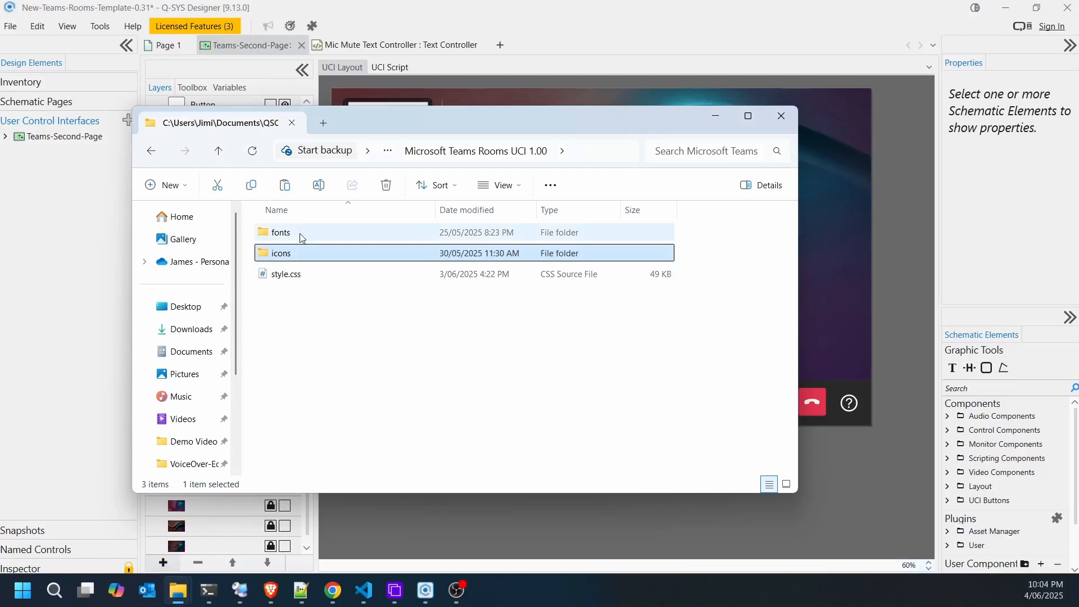
click(299, 234)
click(342, 377)
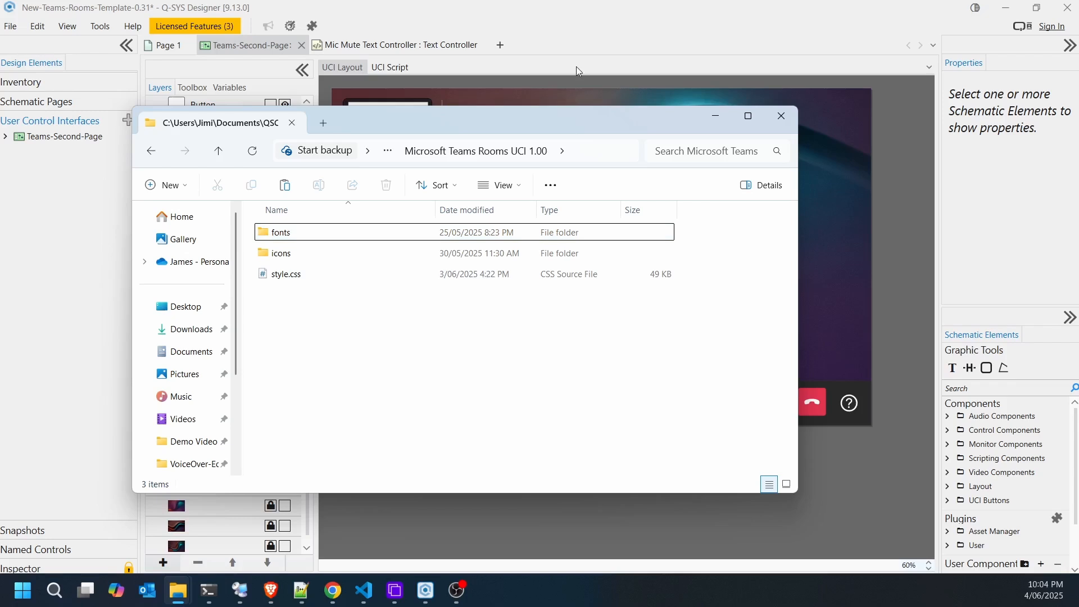
Back in the template design, remove the buttonprimary CSS class from the Info button and reapply it.
click(590, 55)
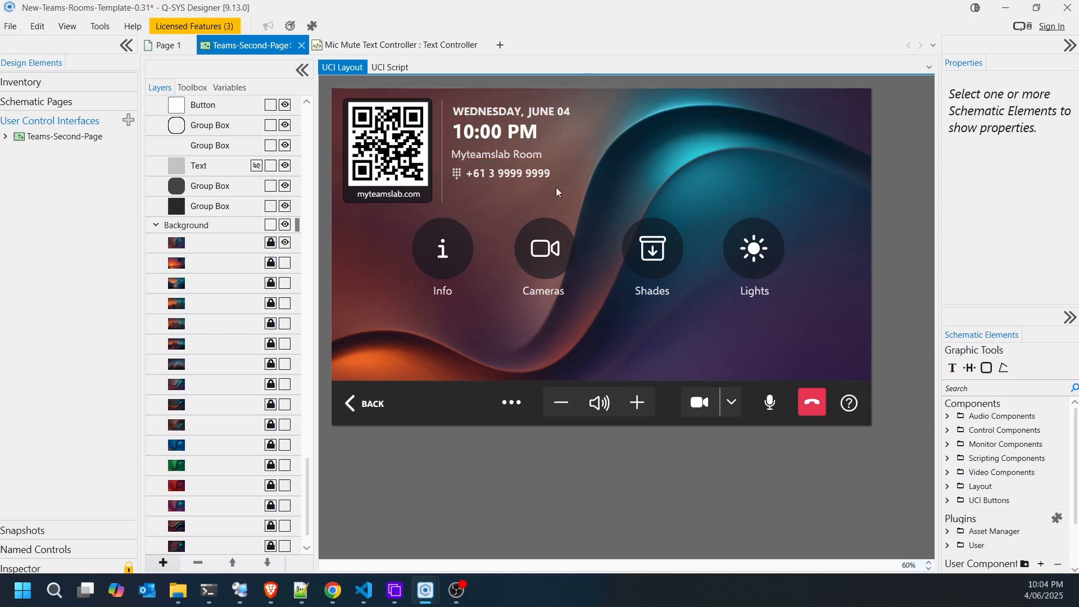
click(442, 237)
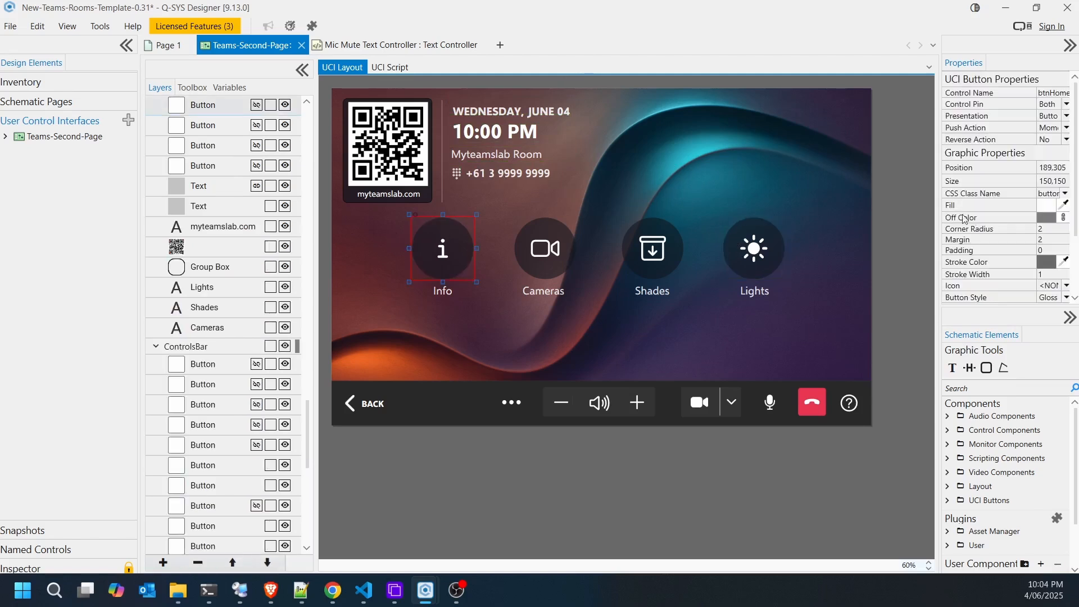
click(1066, 194)
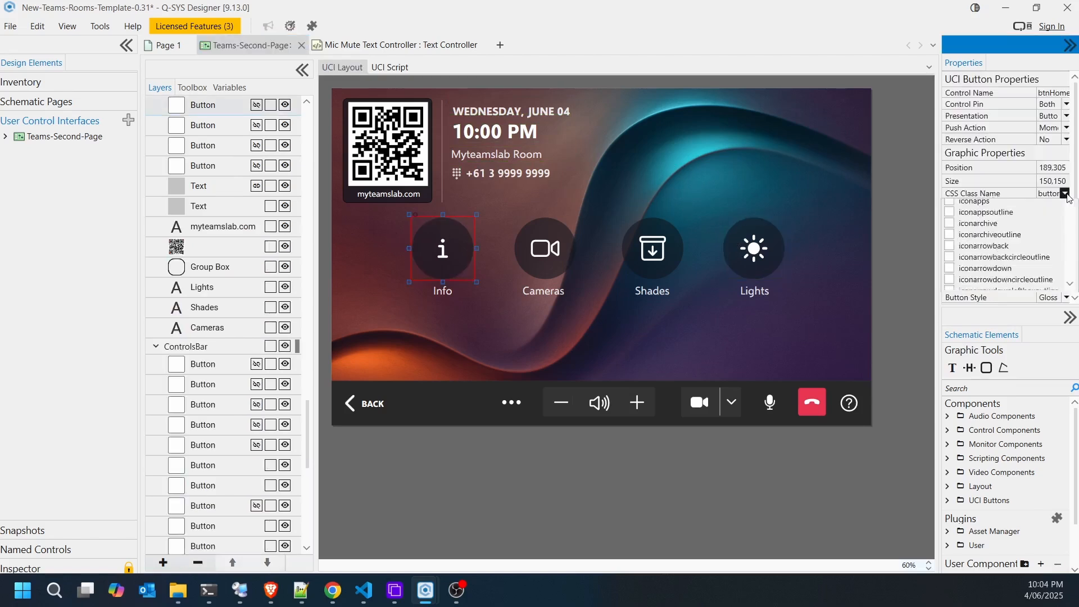
scroll(1023, 311, down, 15)
scroll(1023, 311, up, 15)
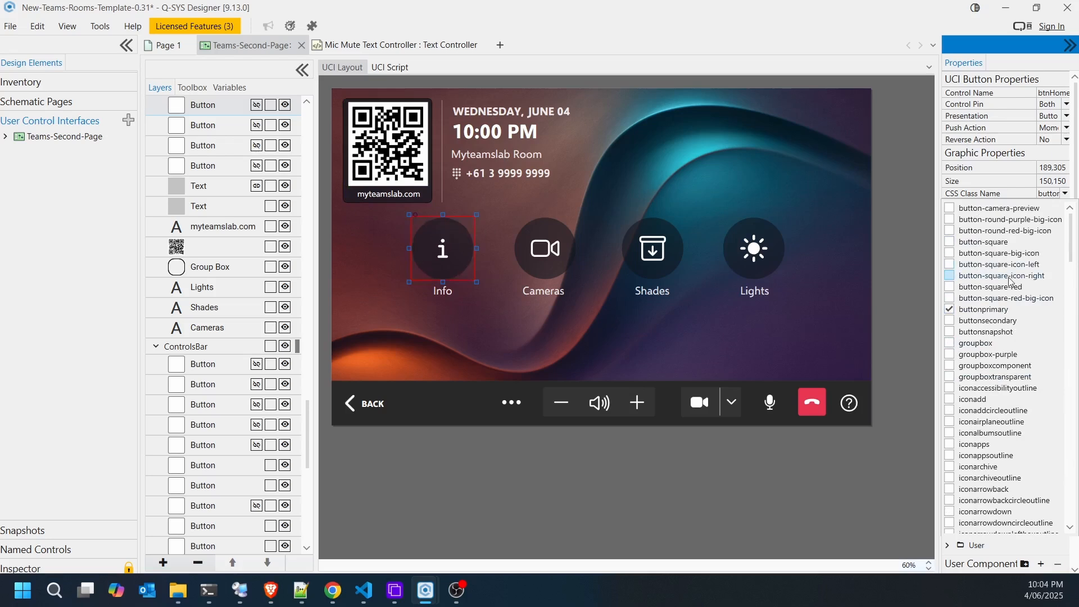
click(951, 311)
click(950, 311)
click(951, 311)
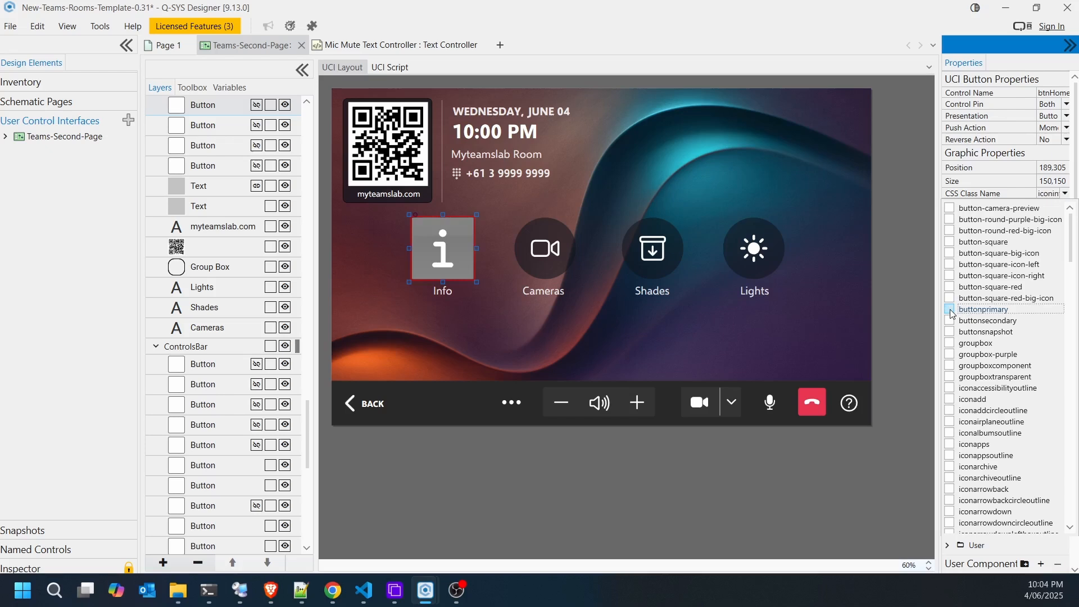
click(951, 312)
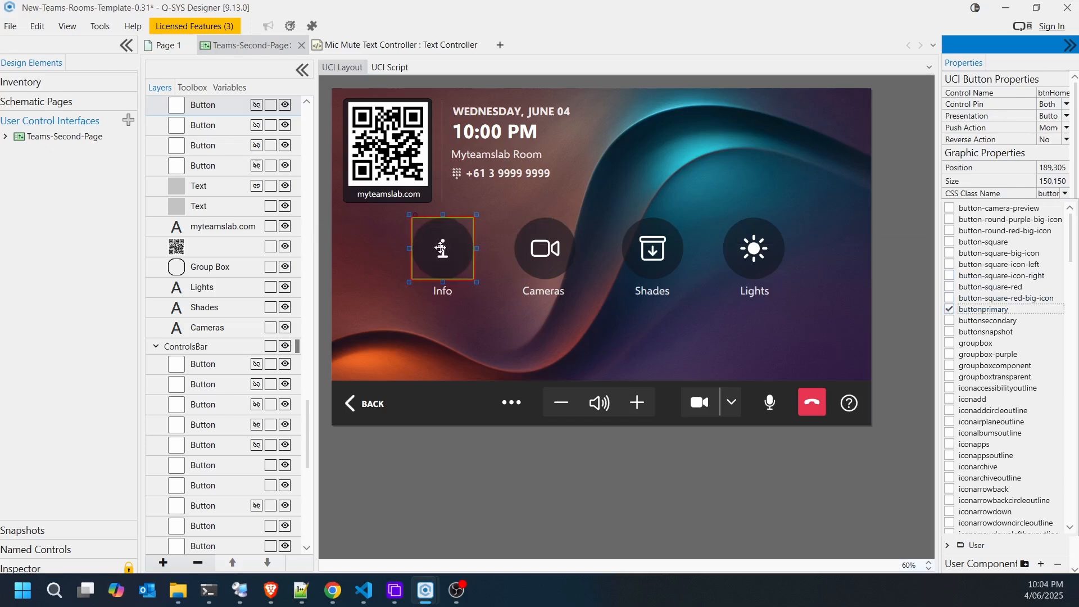
Swap the Info button's iconinformation CSS class for iconhomeoutline, restore iconinformation, and deselect the button.
scroll(978, 349, down, 20)
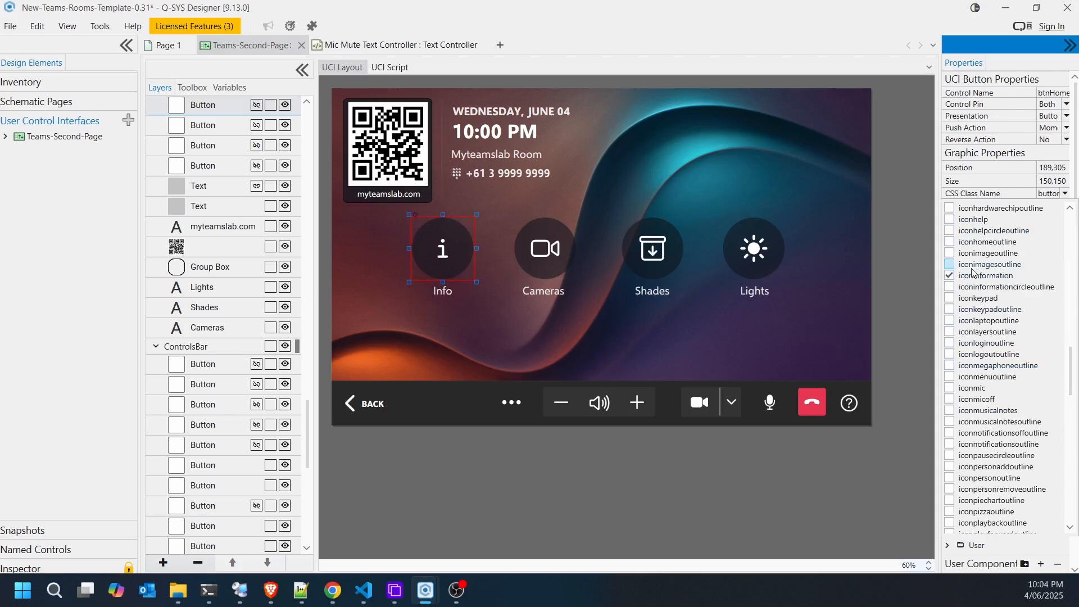
click(950, 276)
click(950, 242)
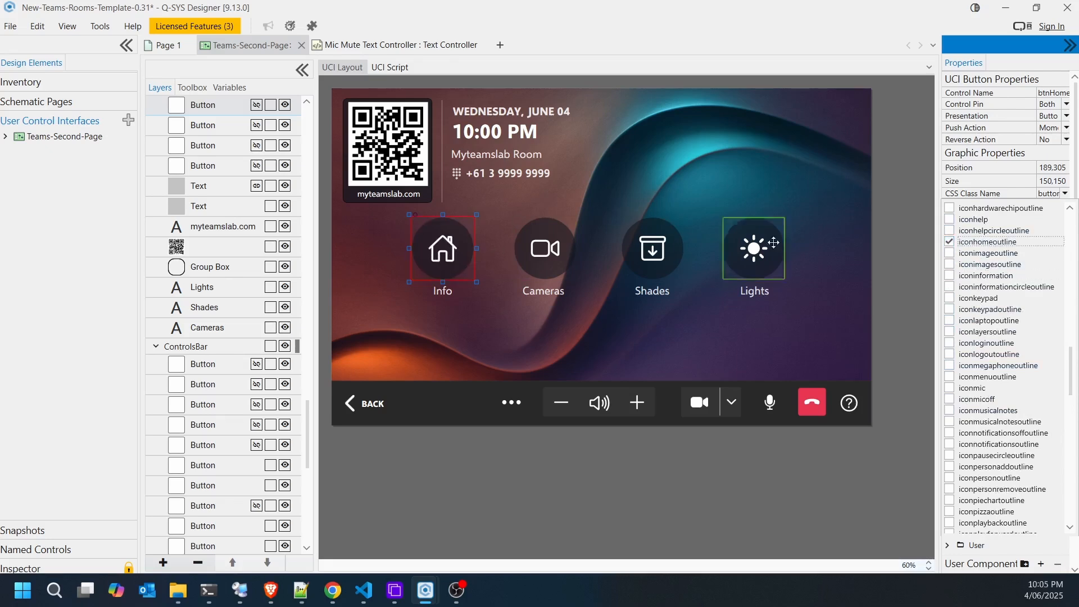
click(950, 242)
click(957, 277)
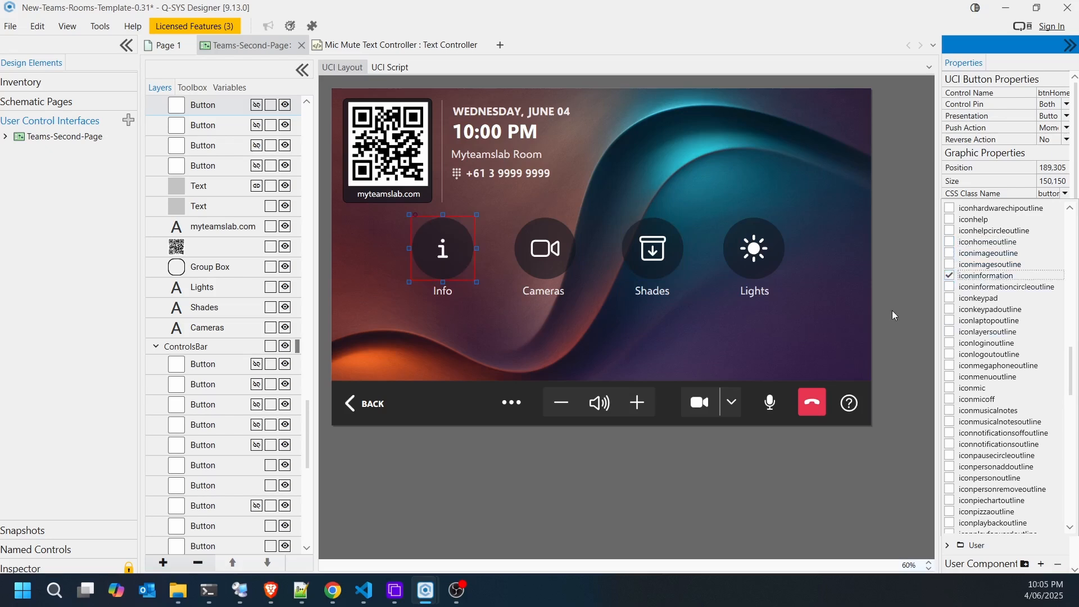
click(879, 297)
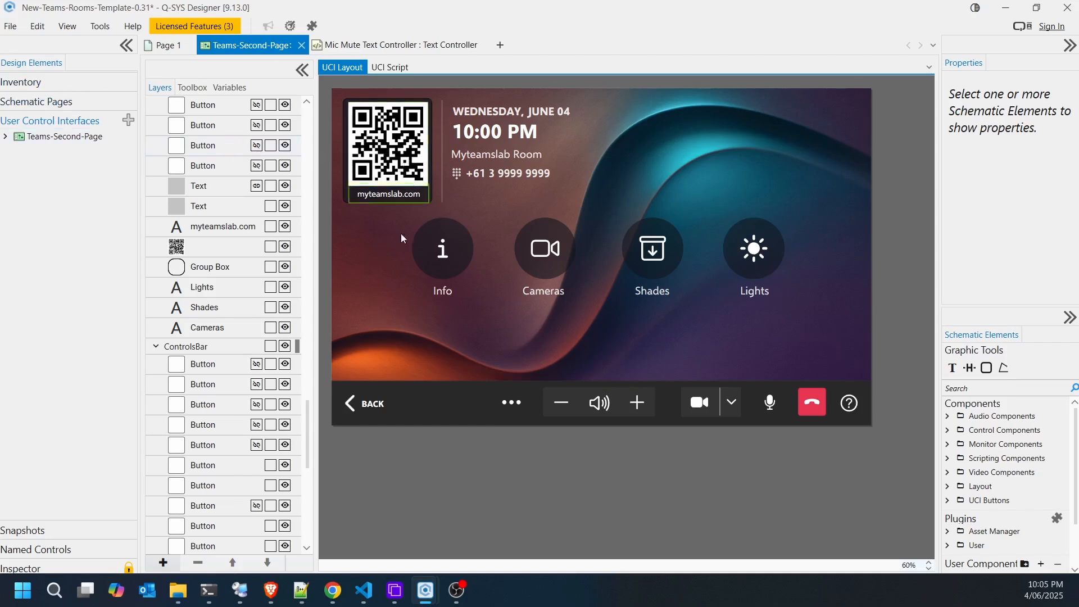
Set the style of the Teams-Second-Page user control interface to Microsoft Teams Rooms UCI 1.00.
click(63, 136)
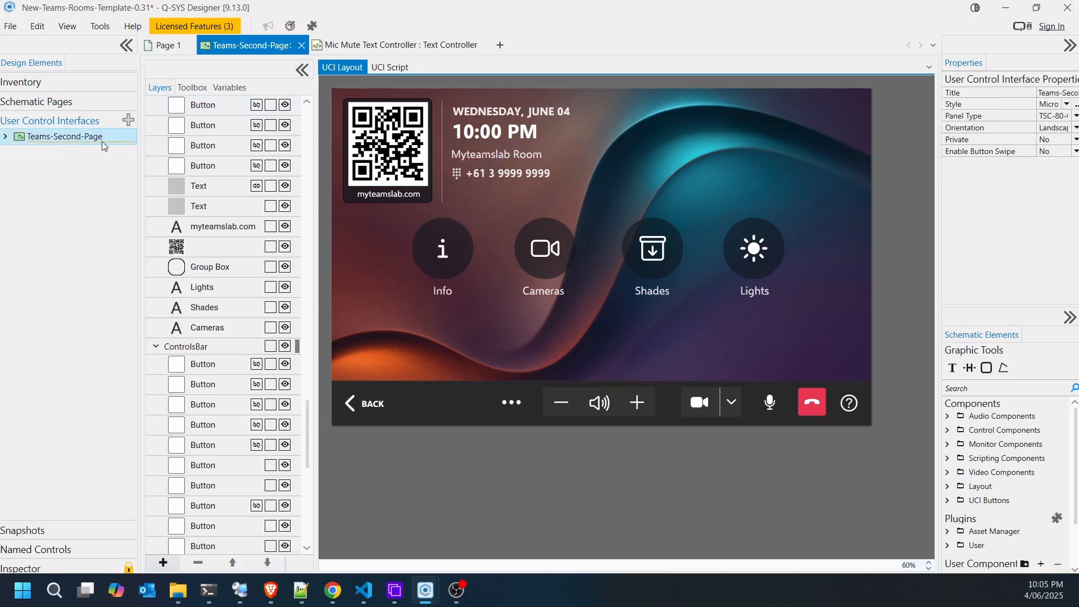
click(1067, 104)
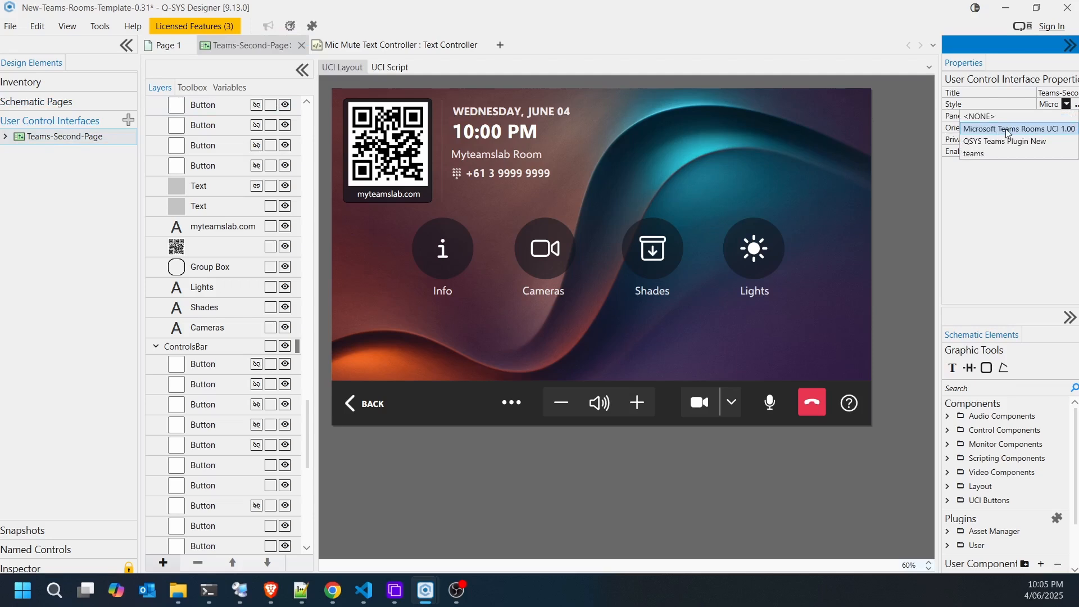
click(1041, 131)
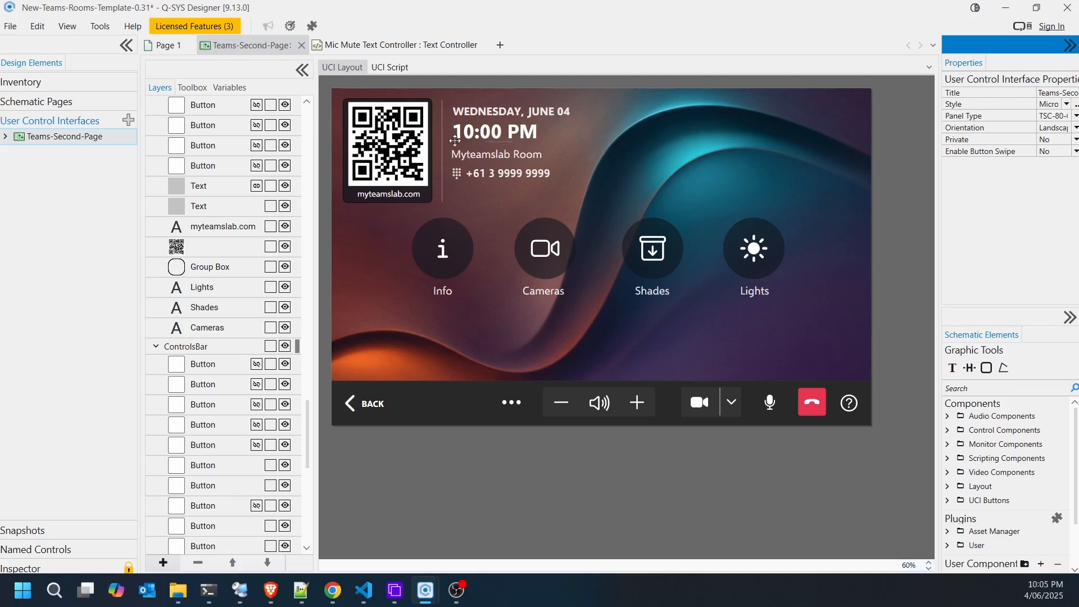
click(415, 248)
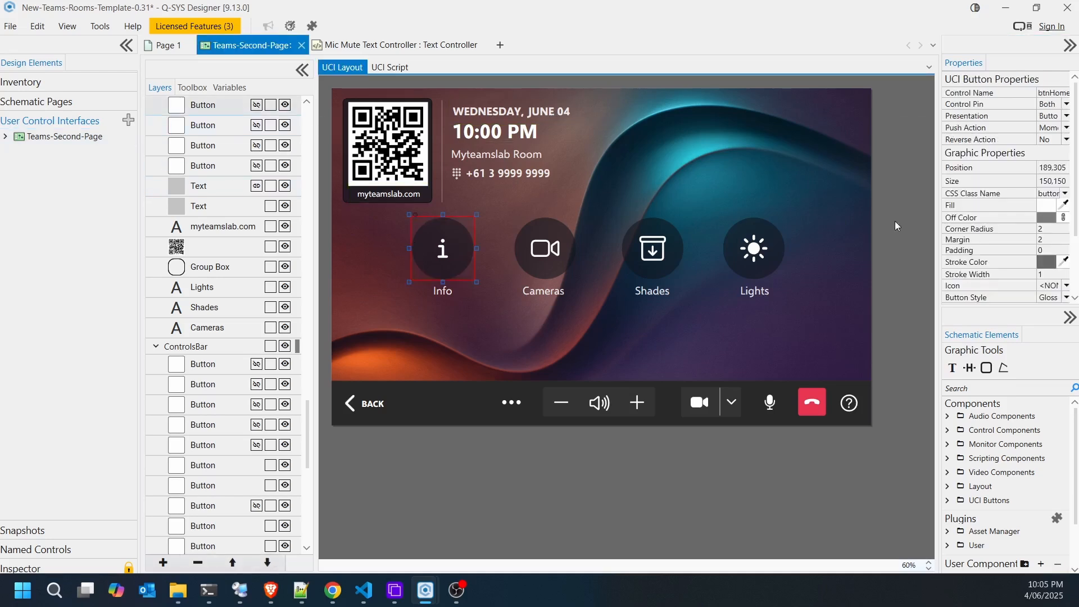
click(596, 183)
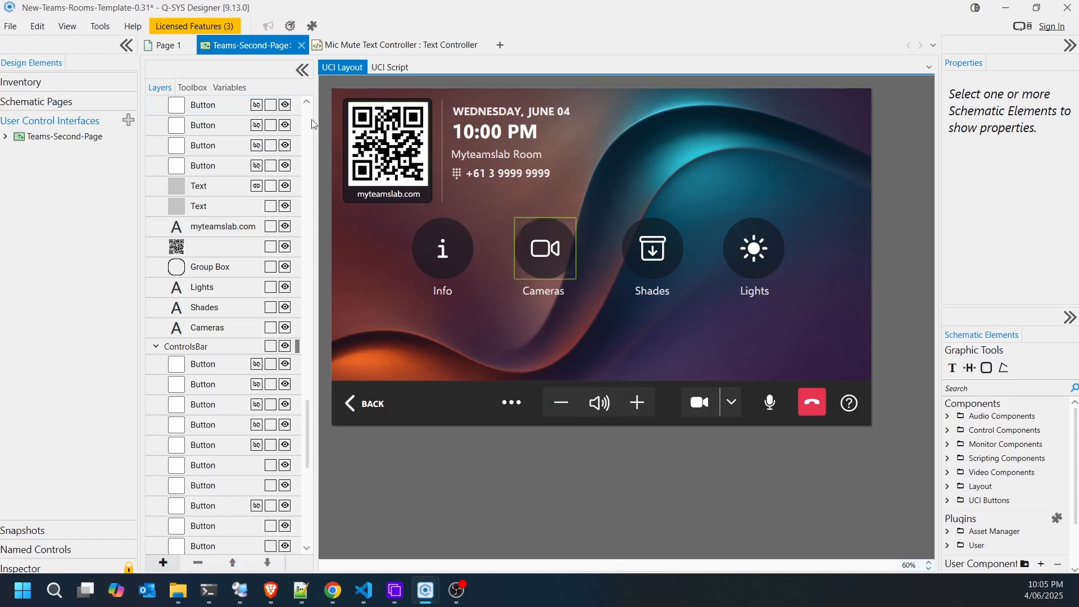
Start emulating the design and test the hang-up button in the Teams-Second-Page controls bar.
click(11, 27)
click(93, 201)
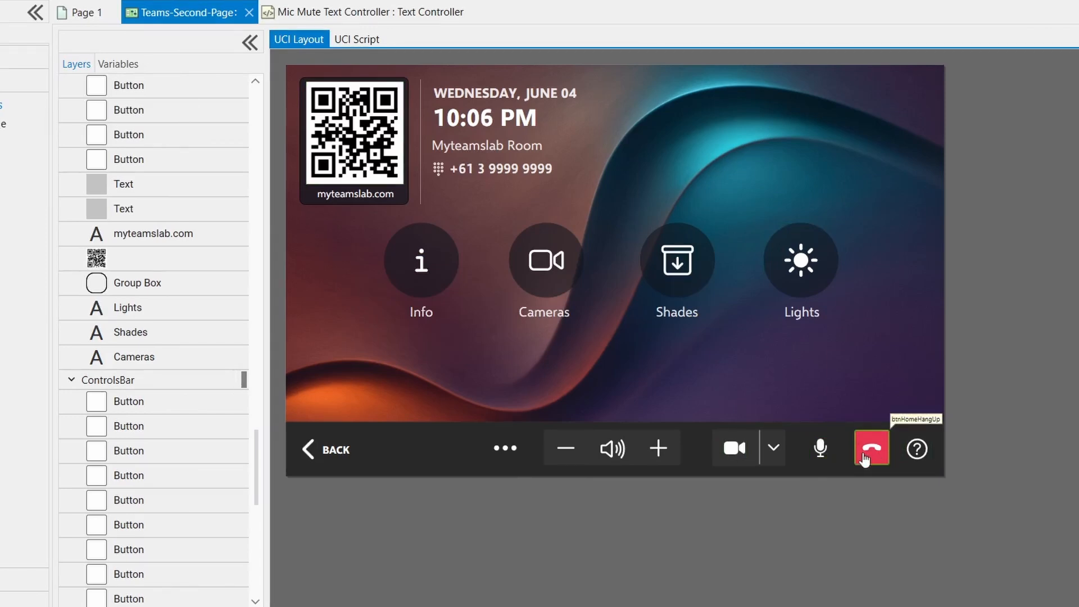
click(872, 459)
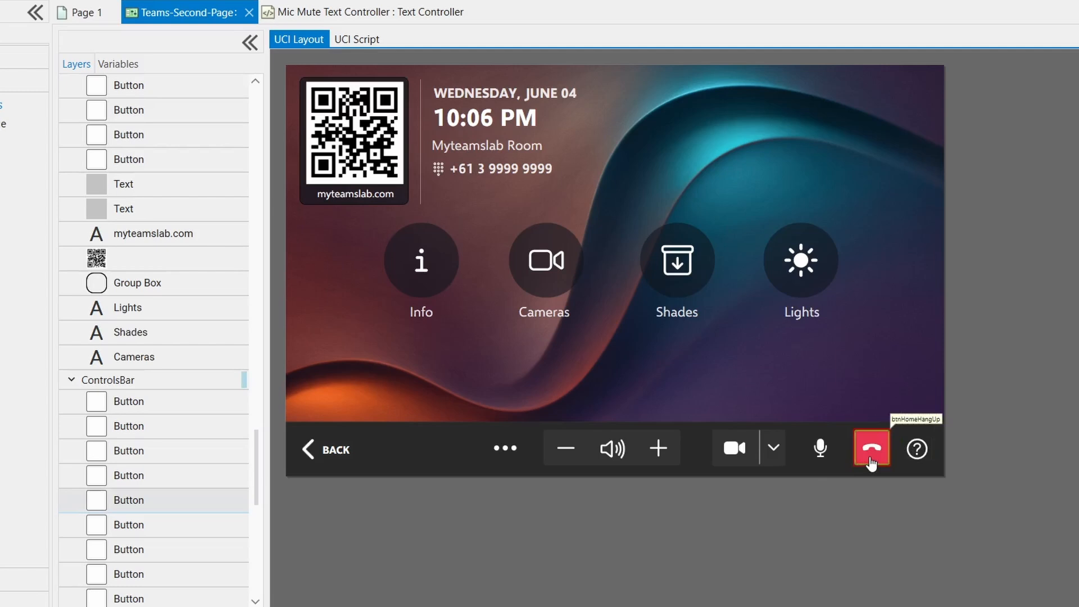
click(872, 463)
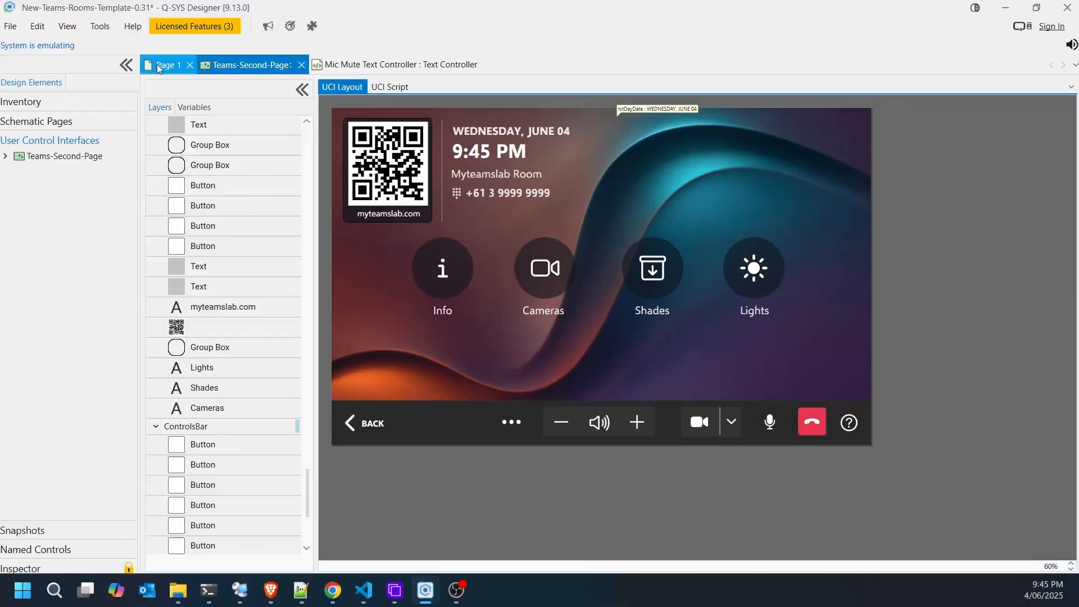
Trigger the Incoming Call Demo on Page 1 and view the call popup on Teams-Second-Page.
click(82, 12)
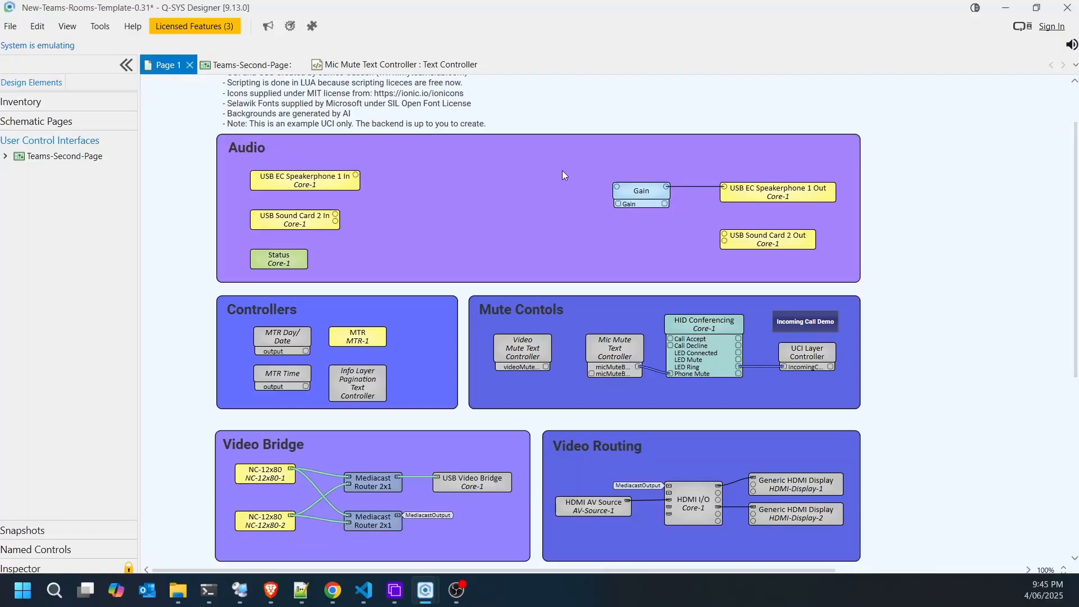
click(805, 325)
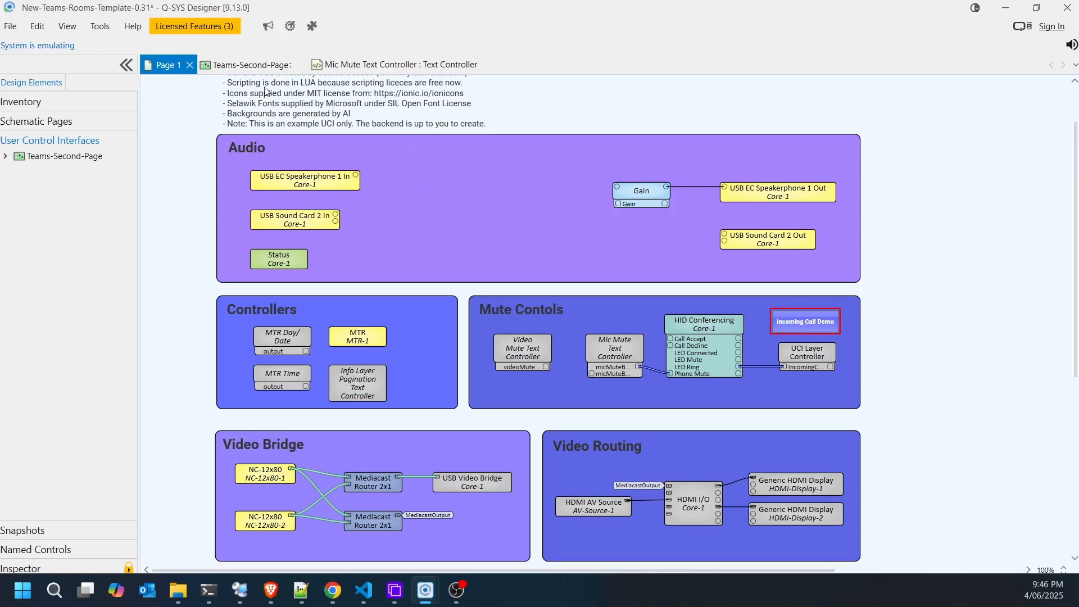
click(246, 64)
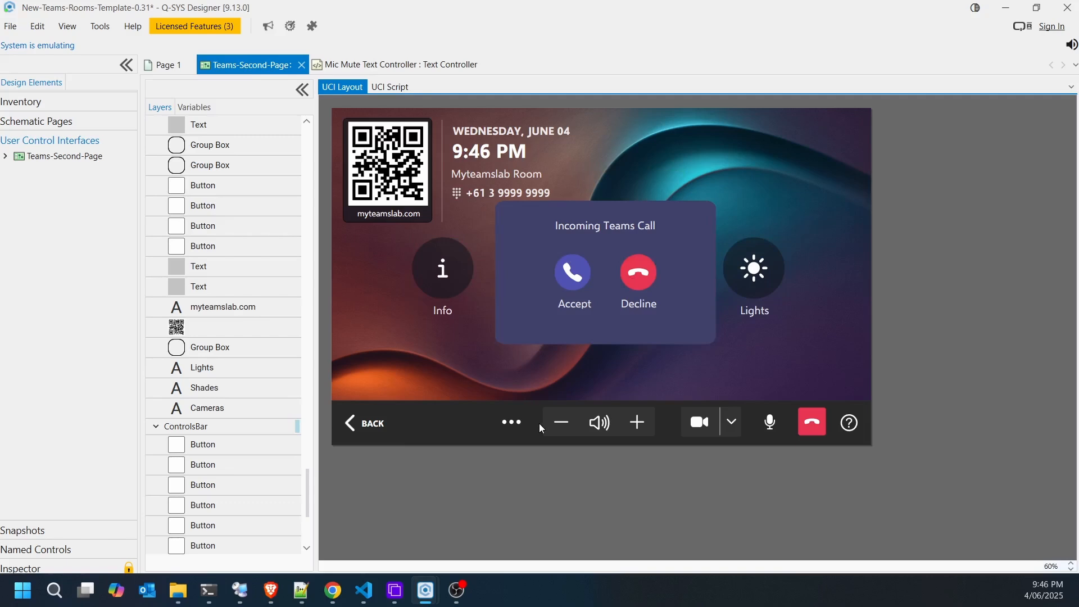
Open the HID Conferencing Core-1 controls on Page 1 and trigger Call Accept.
click(165, 65)
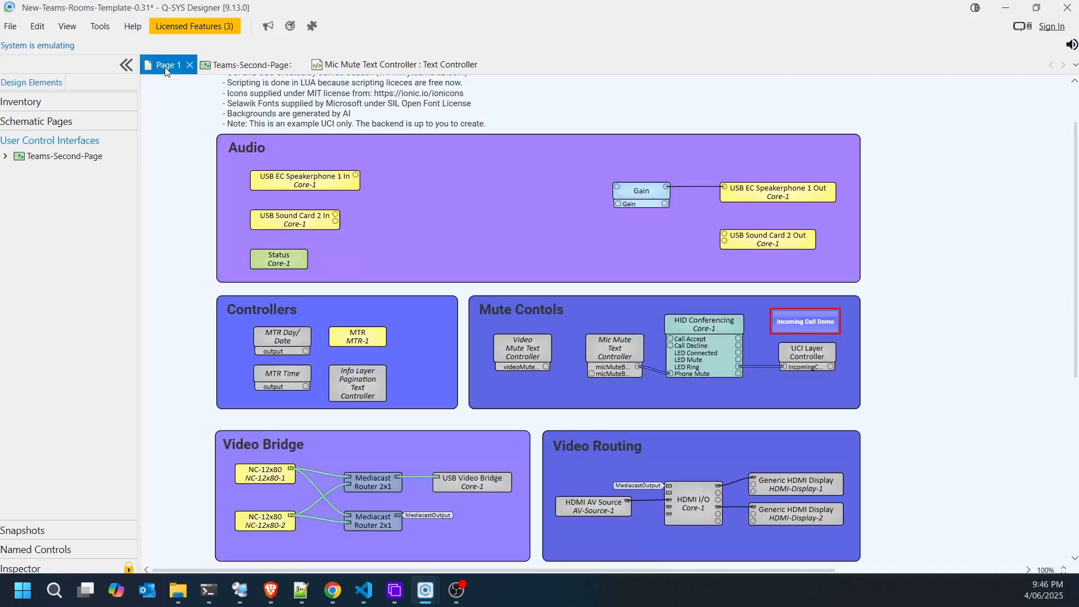
double_click(710, 330)
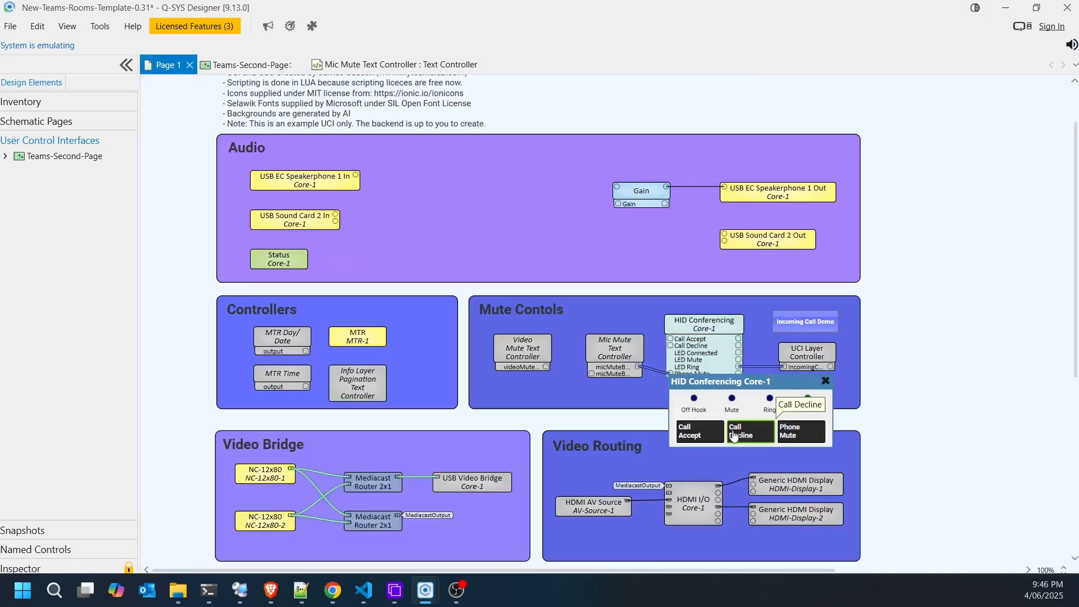
click(702, 441)
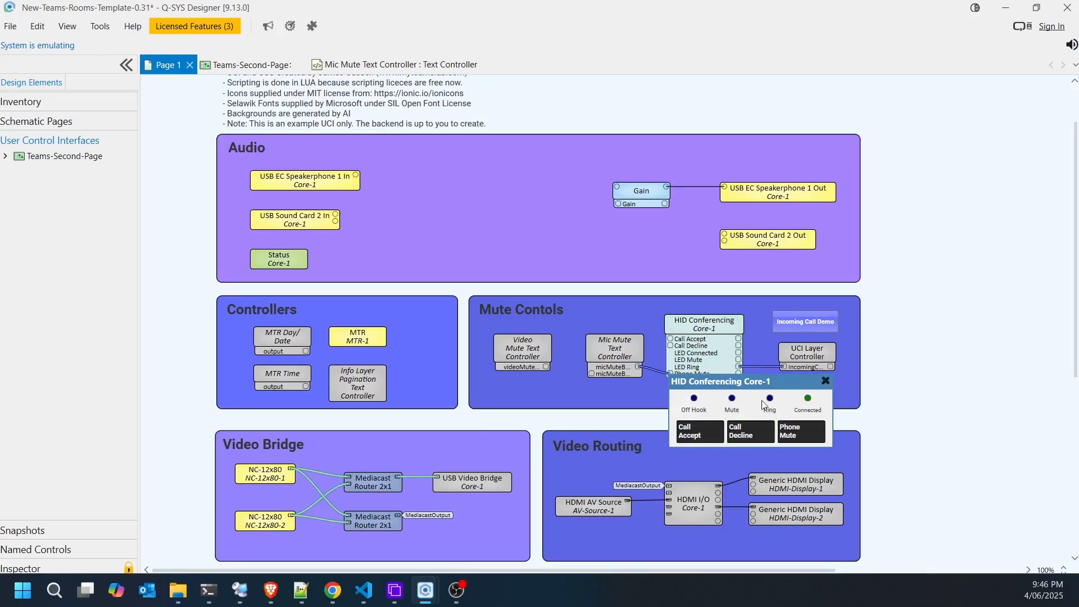
Close the HID Conferencing Core-1 controls and check the incoming call popup on Teams-Second-Page.
click(826, 380)
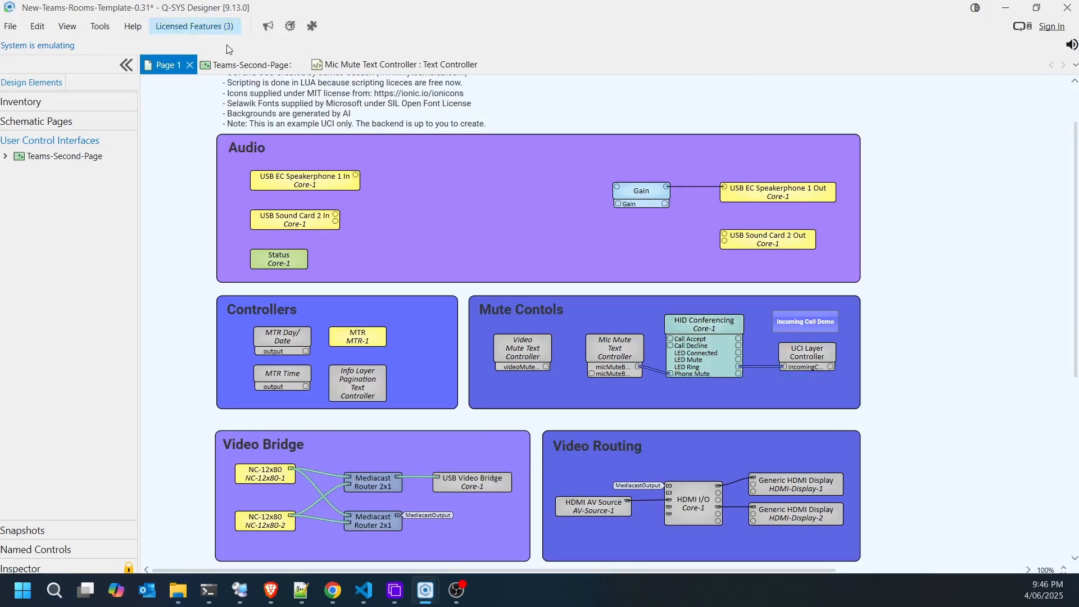
click(230, 65)
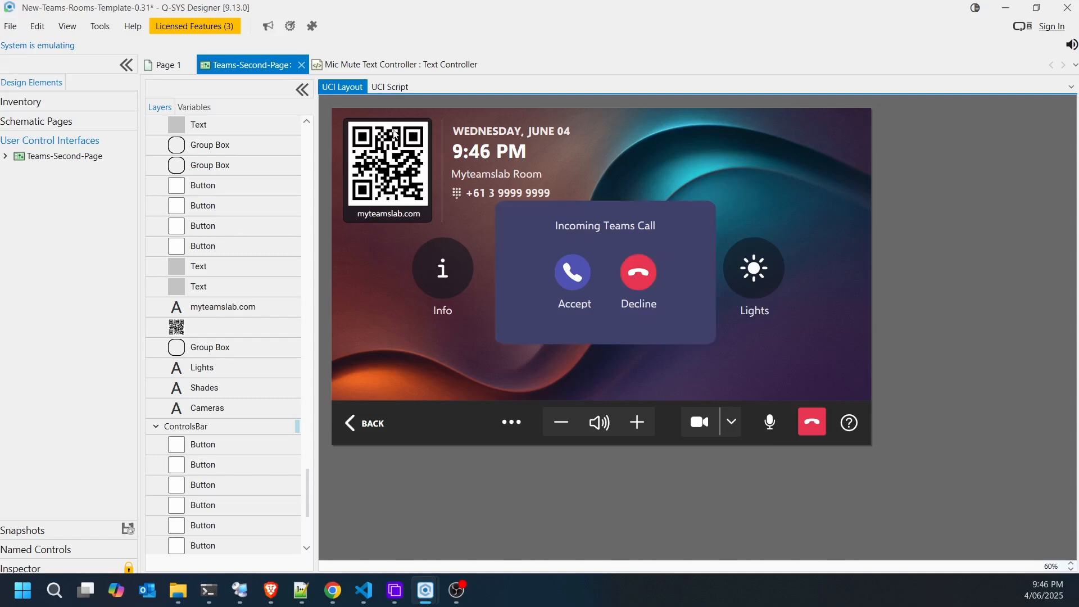
click(165, 65)
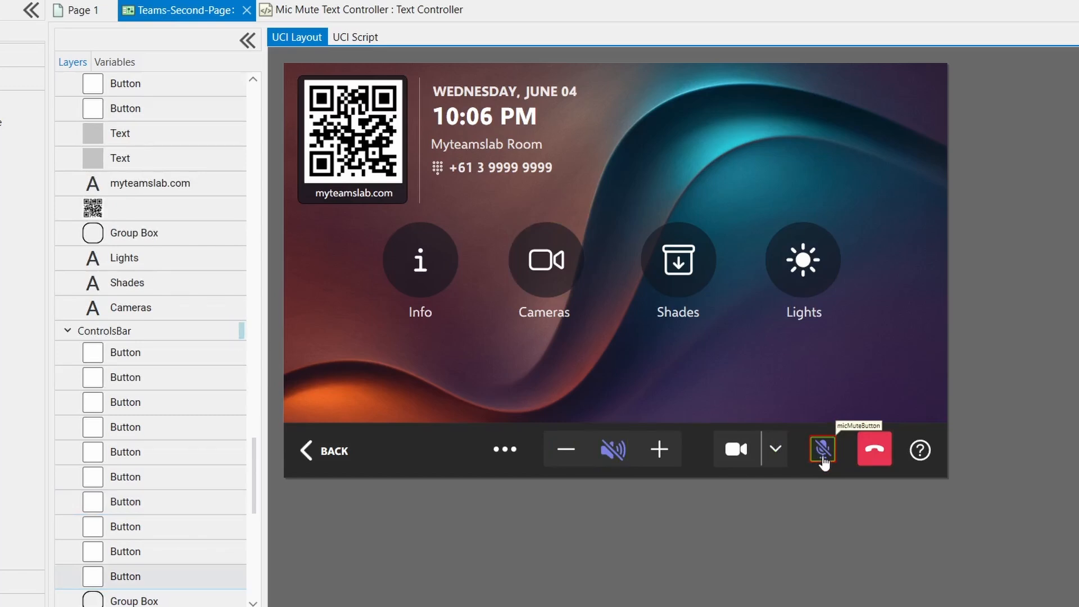
Unmute the microphone in the Teams-Second-Page controls bar.
click(812, 507)
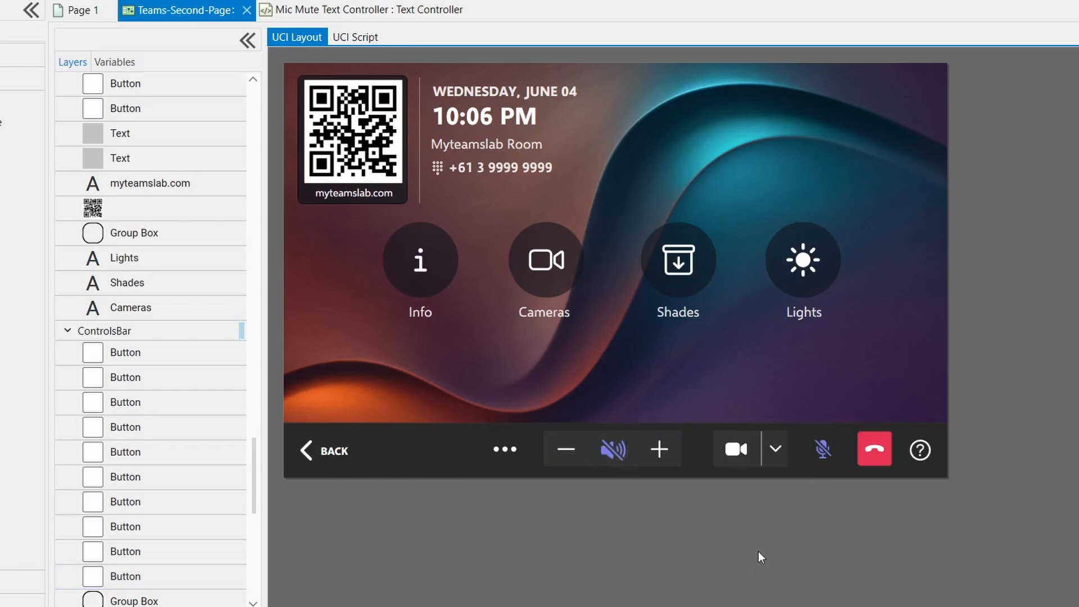
click(823, 450)
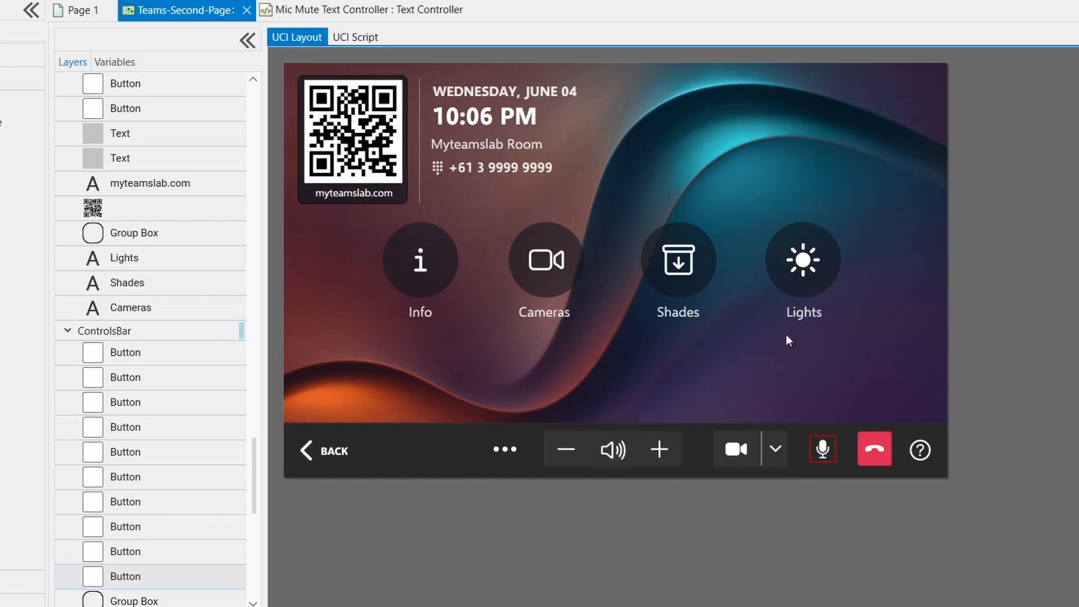
Open the script of the Mic Mute Text Controller in the Mute Controls section of Page 1.
click(79, 10)
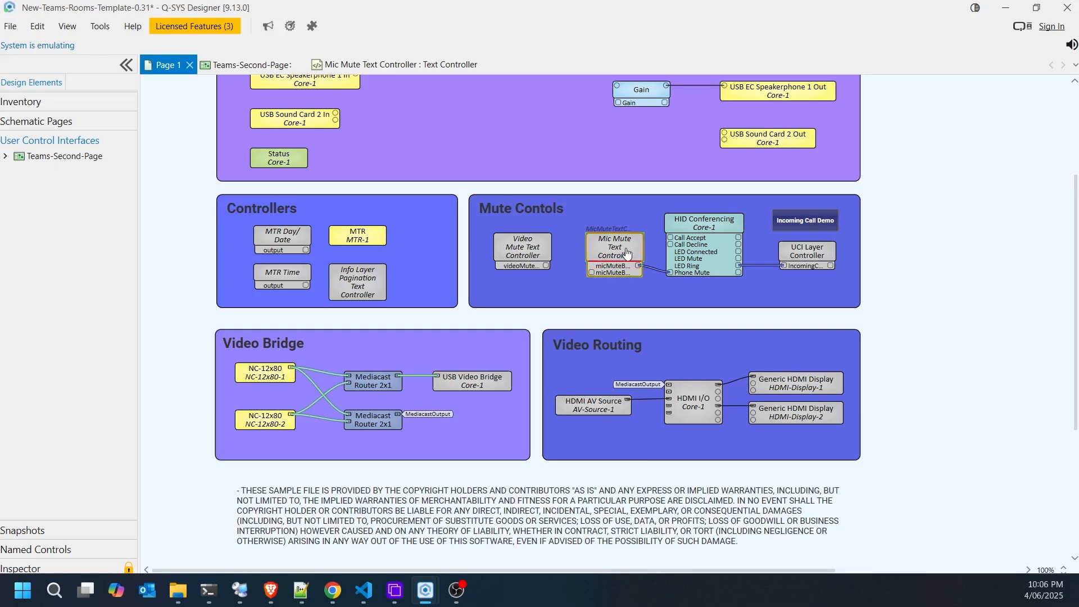
double_click(625, 256)
click(675, 264)
click(768, 280)
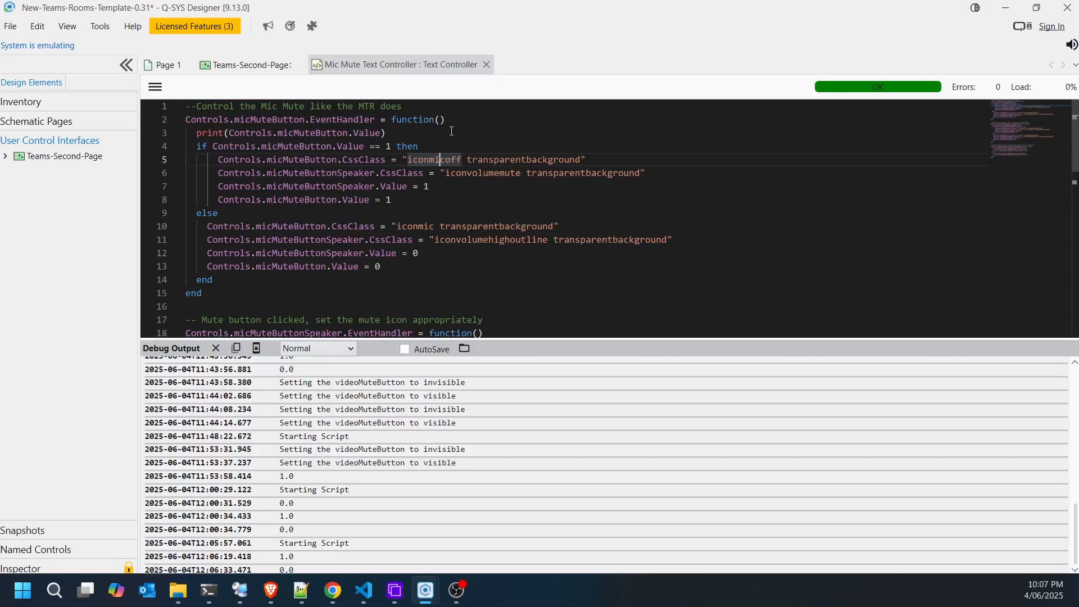
Mute the microphone on Teams-Second-Page and select CssClass in the iconmicoff line of the Mic Mute Text Controller script.
click(164, 65)
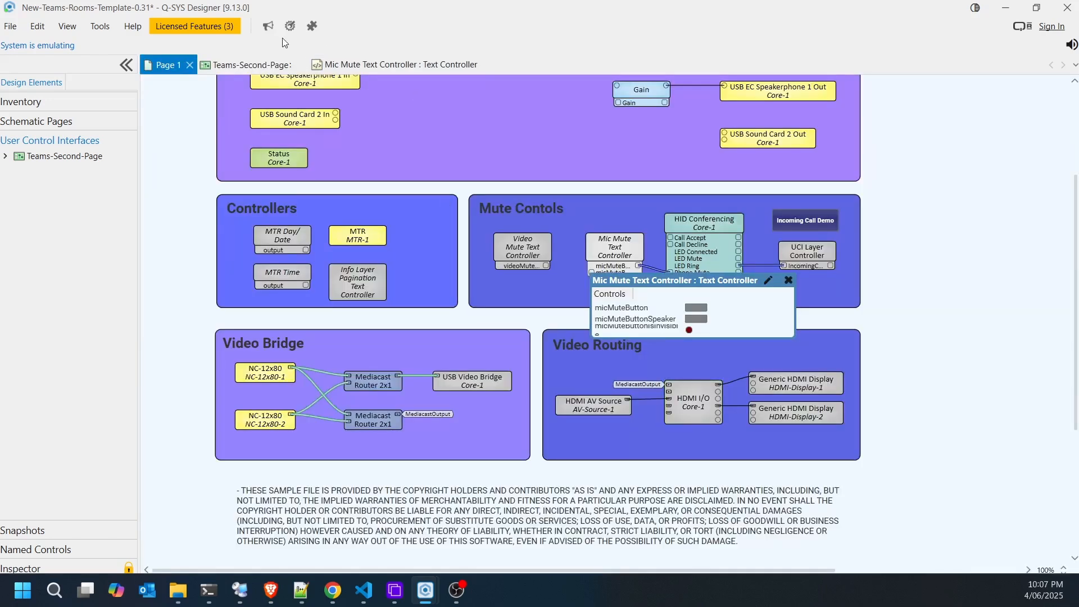
click(241, 64)
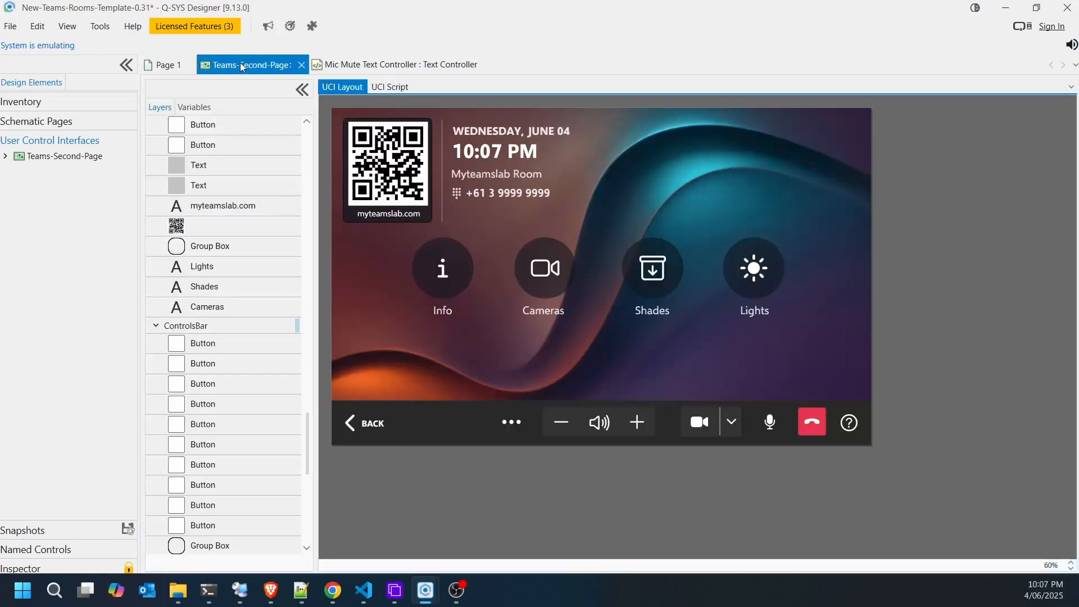
click(775, 427)
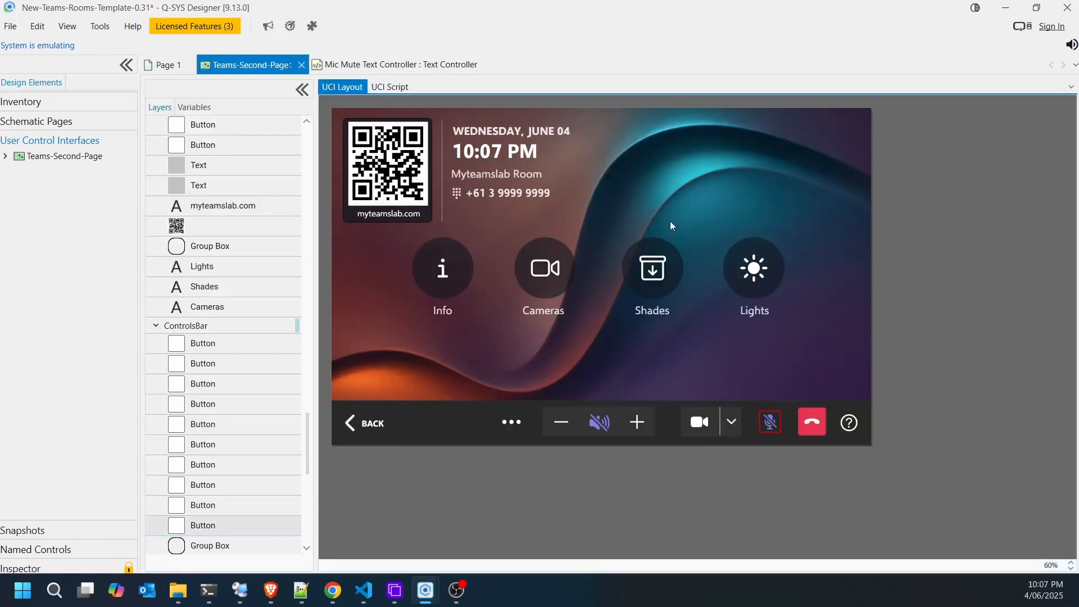
click(421, 60)
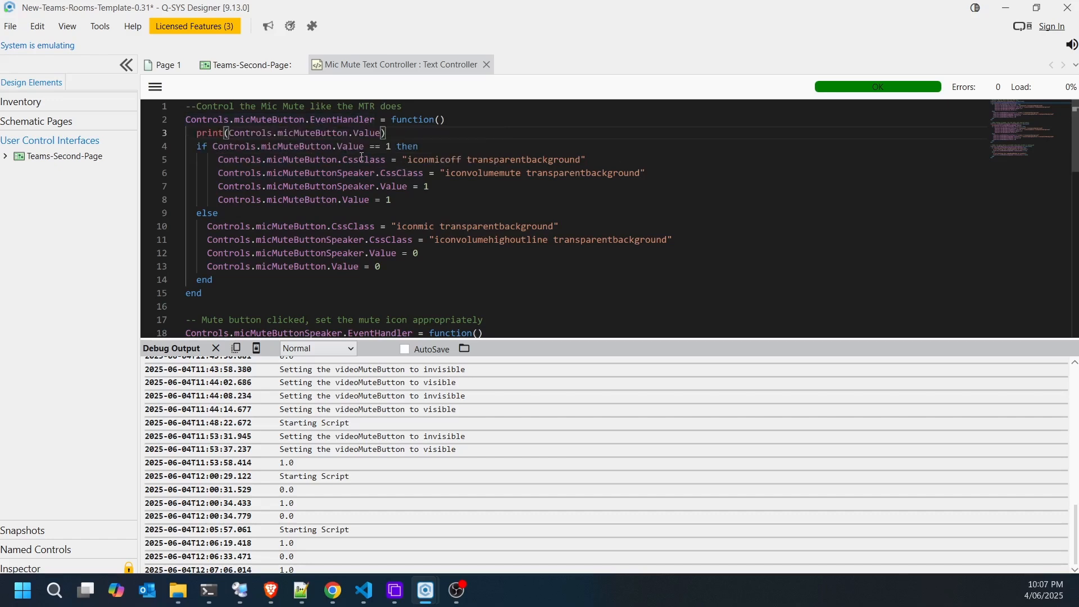
double_click(363, 159)
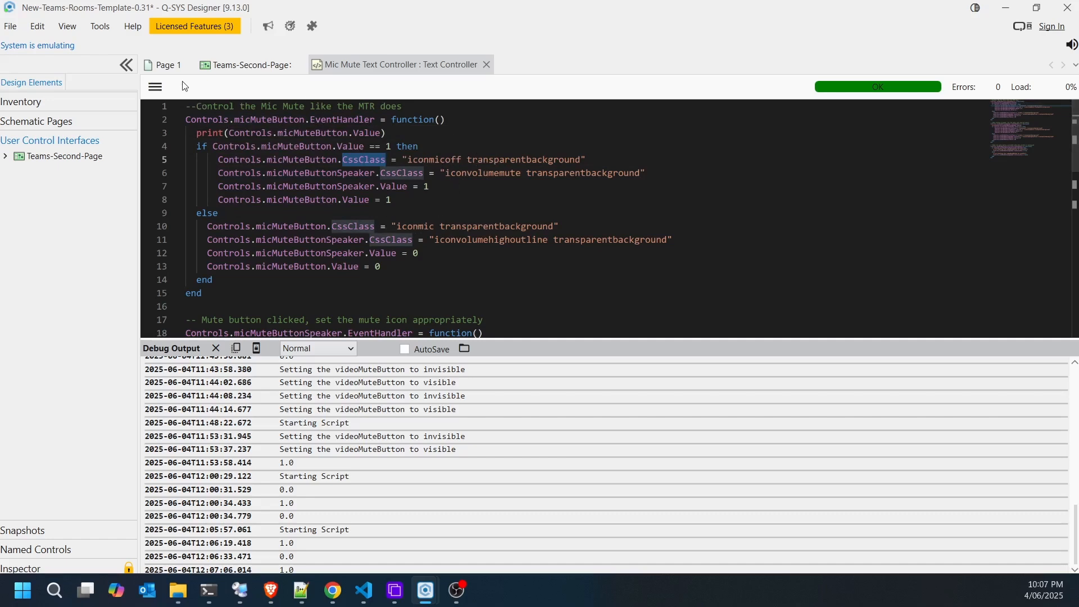
Return to Teams-Second-Page and unmute the microphone again.
key(ctrl+Tab)
click(236, 66)
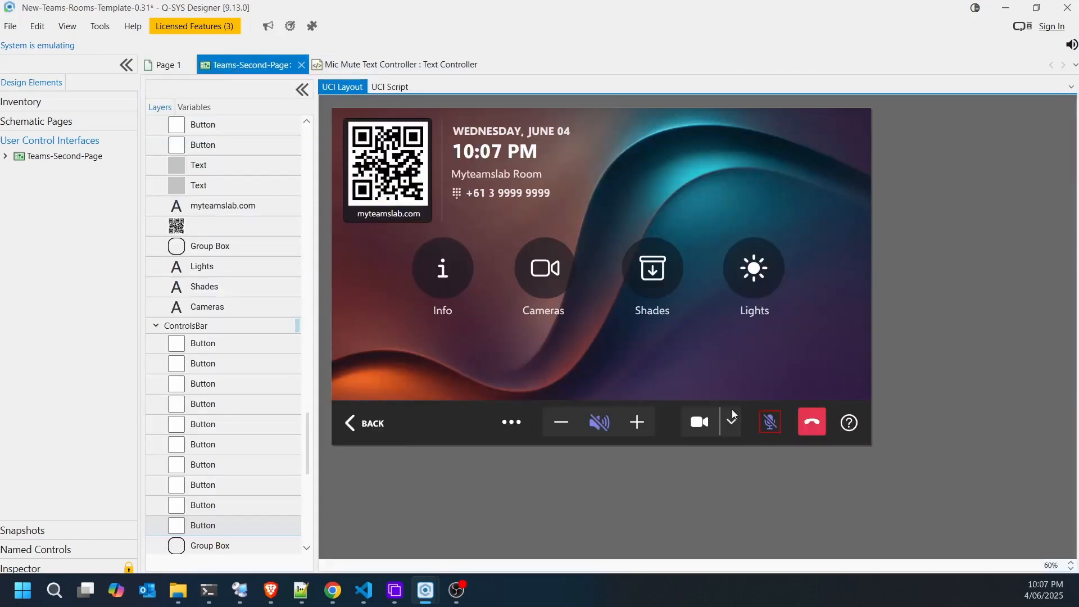
click(770, 421)
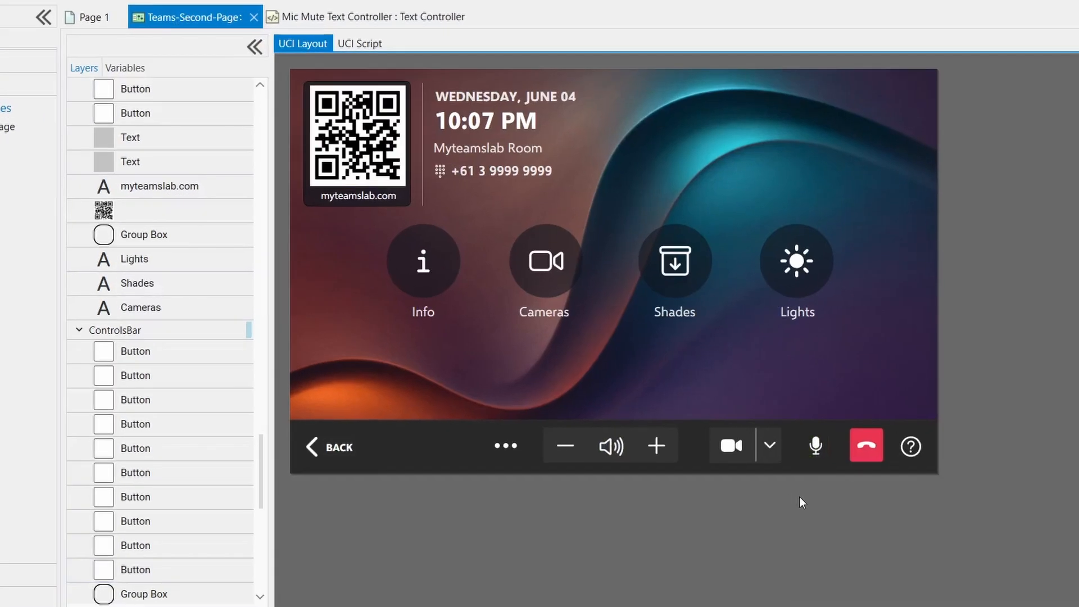
Toggle the video mute on and off in the controls bar and open the camera preview popup.
click(732, 452)
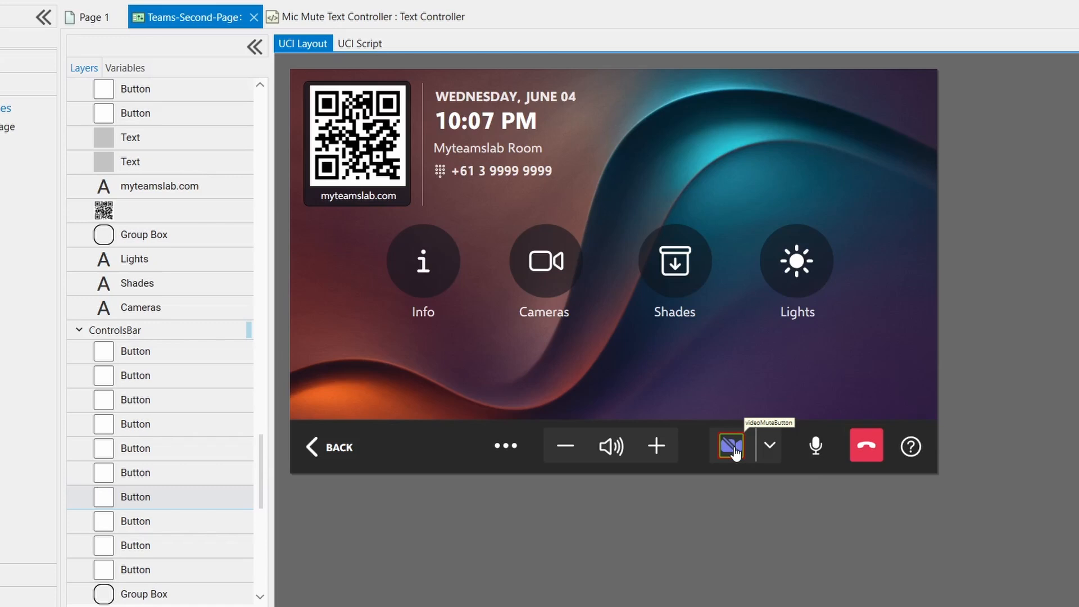
click(733, 450)
click(772, 448)
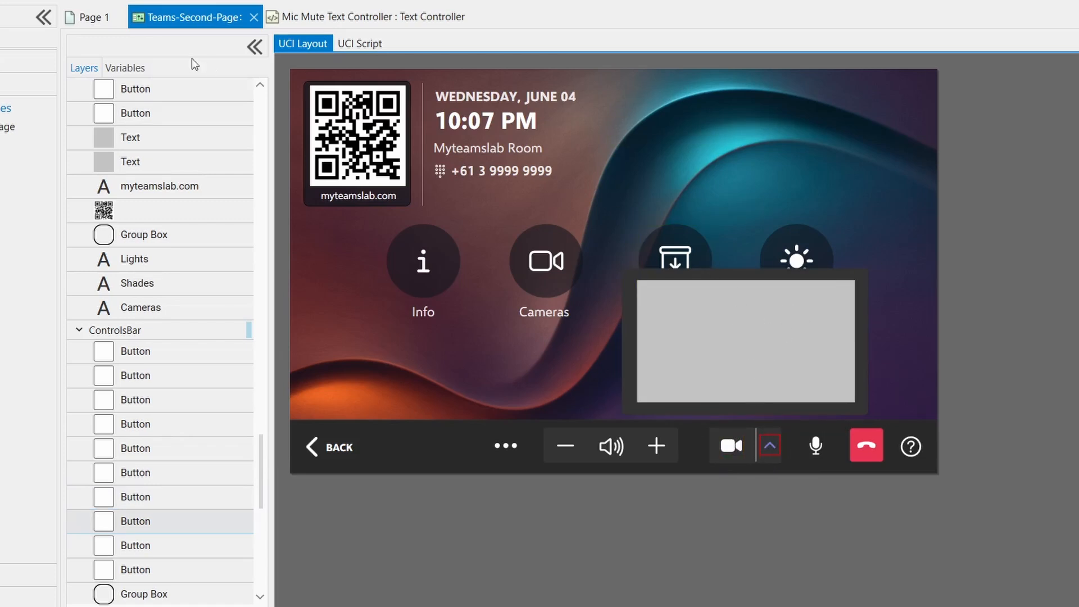
View the USB Video Bridge Core-1 camera controls and preview on Page 1, and close them.
click(90, 18)
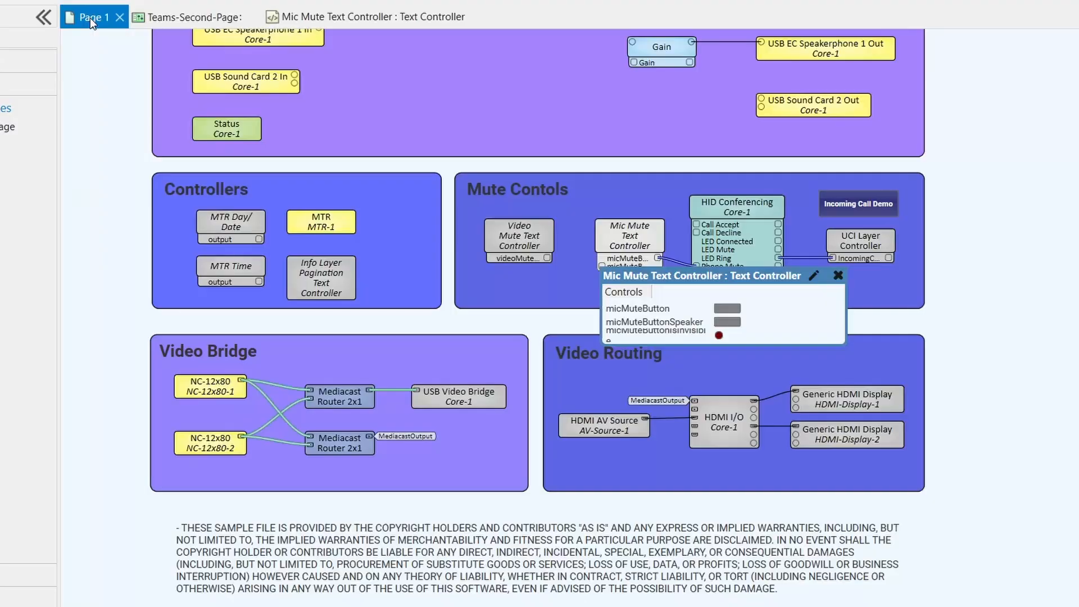
double_click(458, 406)
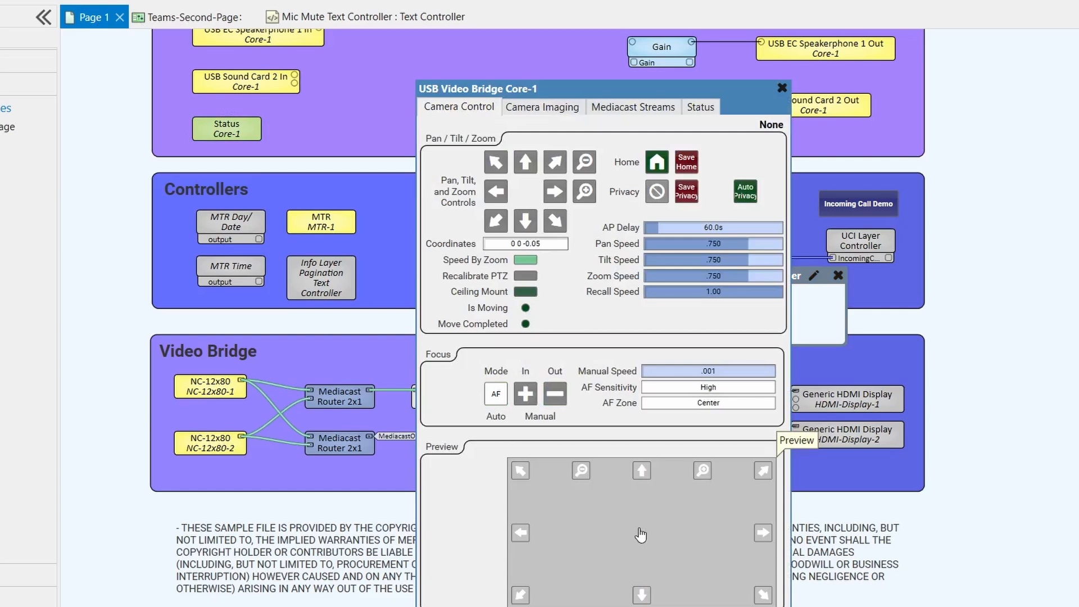
click(781, 88)
Close the camera preview popup on Teams-Second-Page.
click(158, 14)
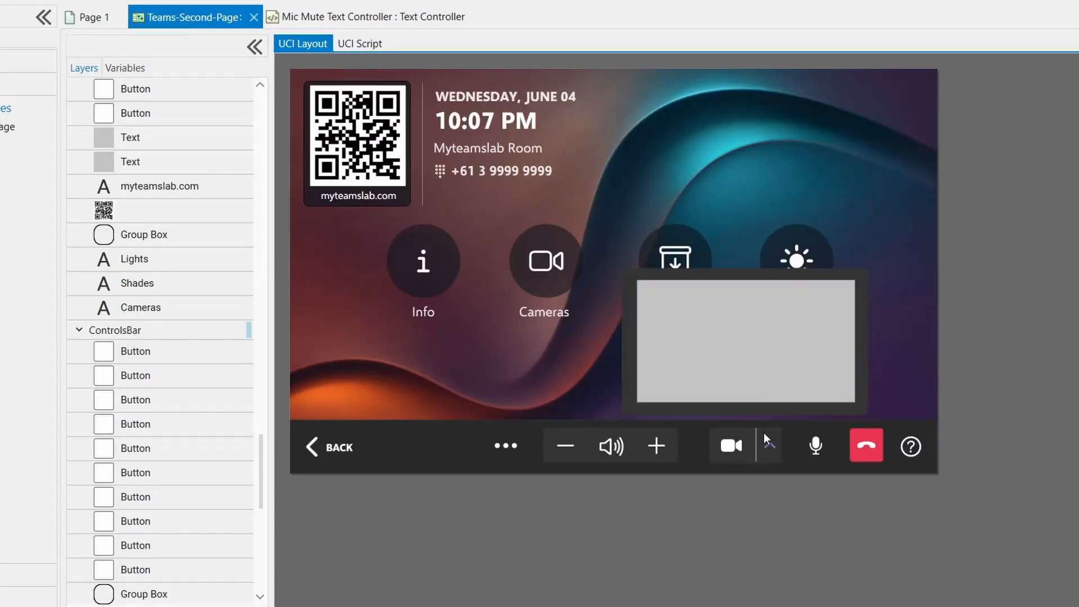
click(766, 448)
click(754, 488)
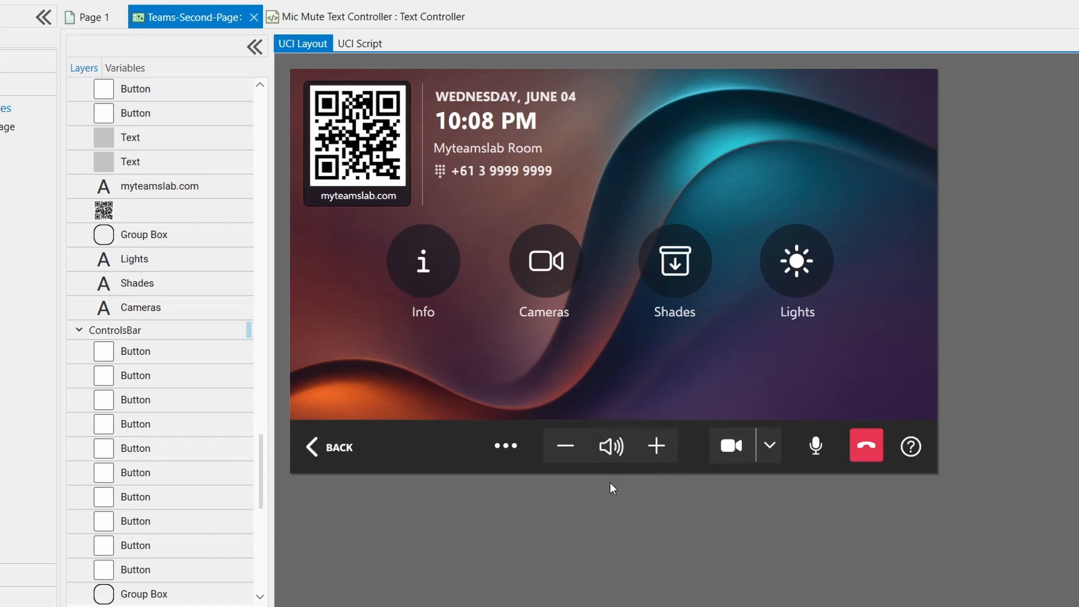
Test the volume up and volume down buttons in the Teams-Second-Page controls bar.
click(658, 453)
click(658, 452)
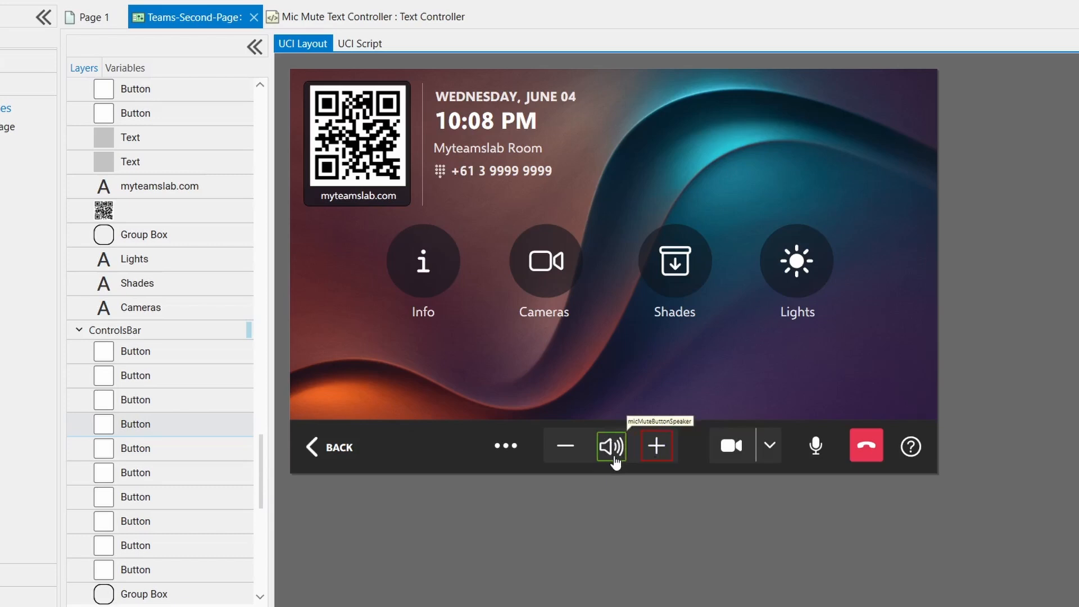
click(623, 498)
click(565, 447)
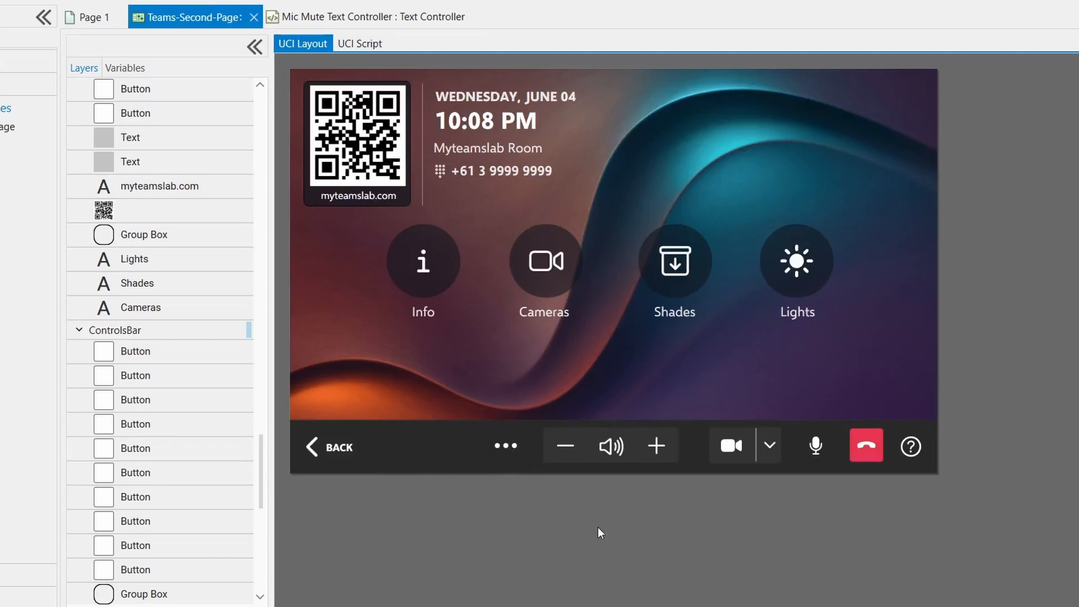
Open the ellipsis menu in the controls bar to view its Information and Help entries, and close it.
click(506, 450)
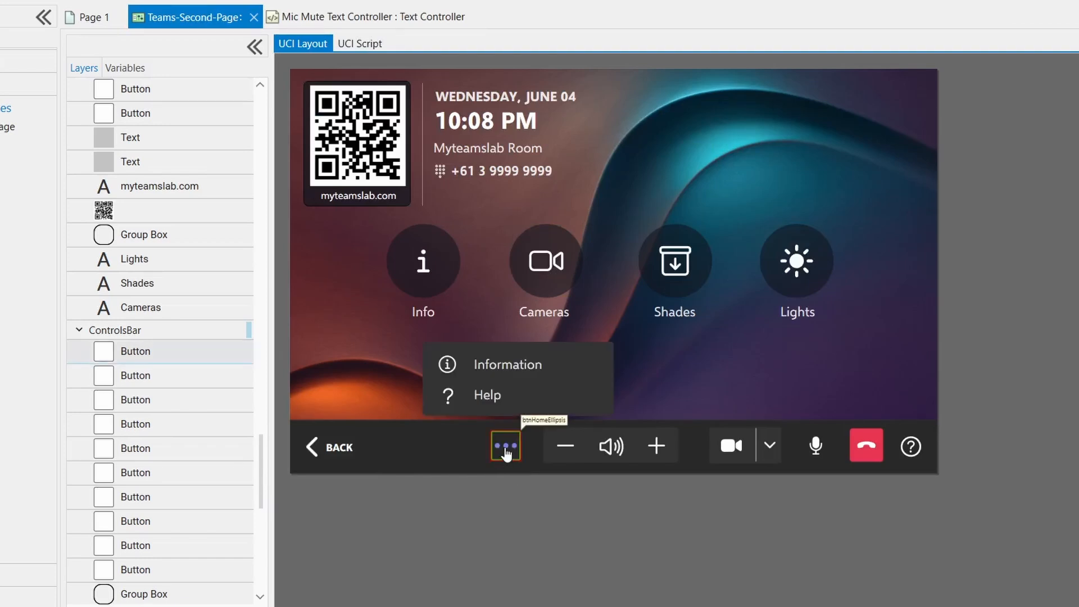
click(568, 544)
click(497, 449)
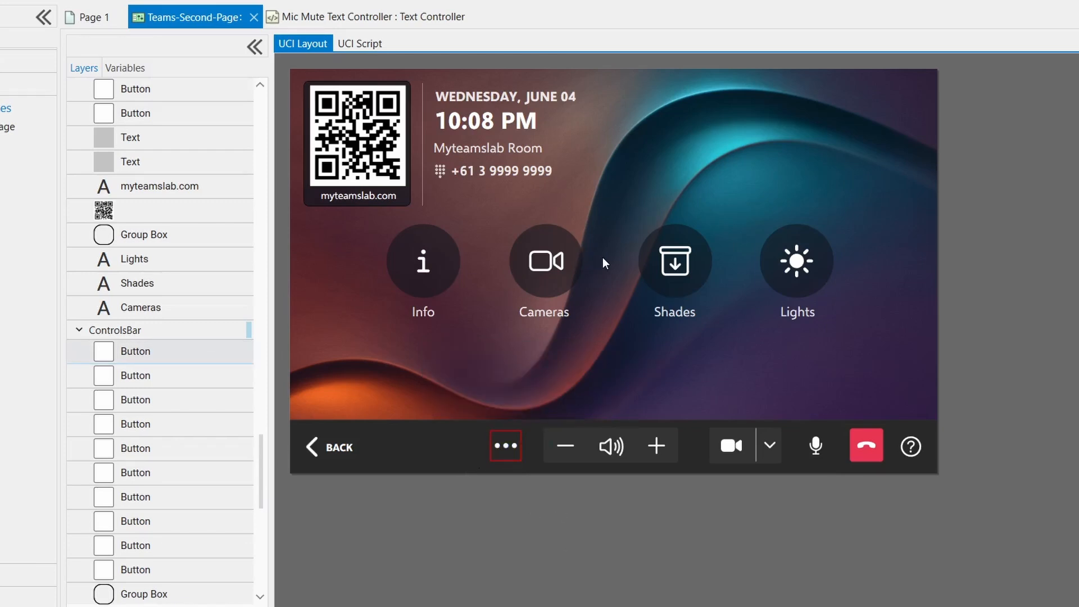
View the Icon Gallery through the ellipsis menu's Information entry and go back to the home layer with the menu closed.
click(508, 447)
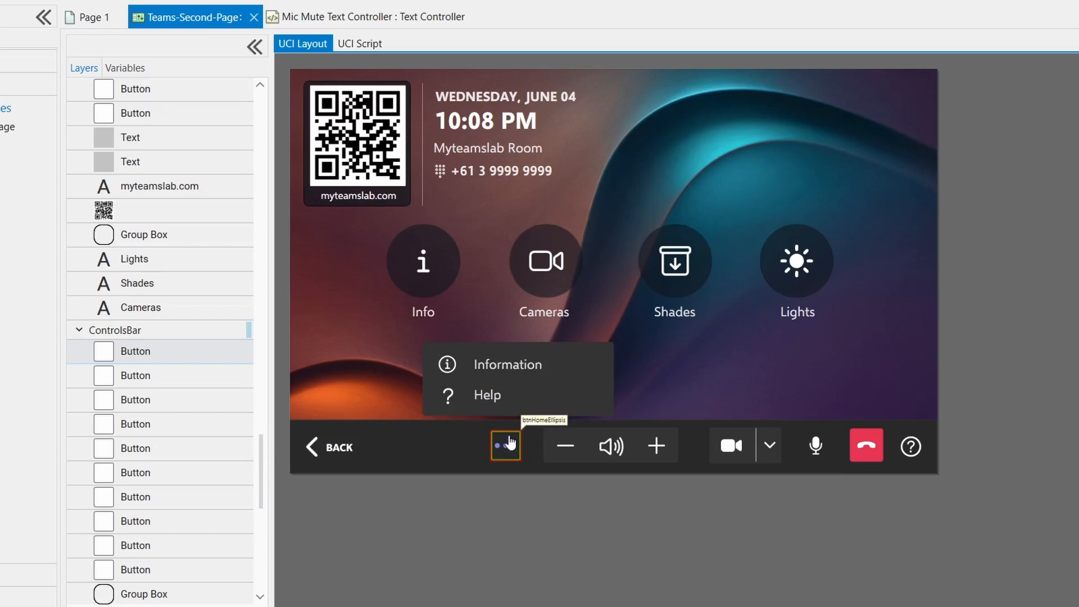
click(509, 366)
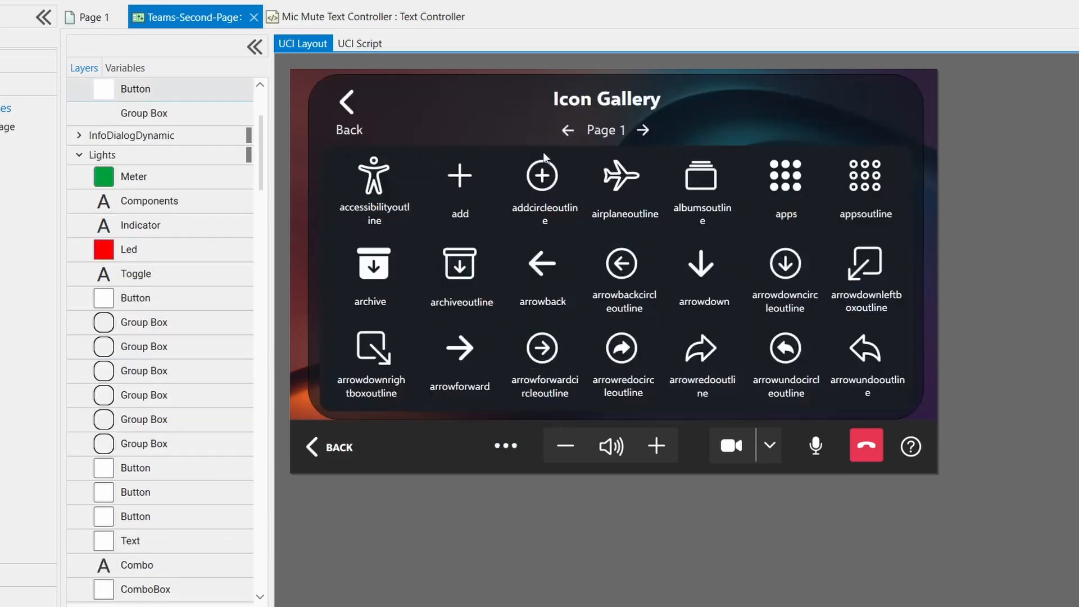
click(349, 104)
click(508, 449)
click(505, 444)
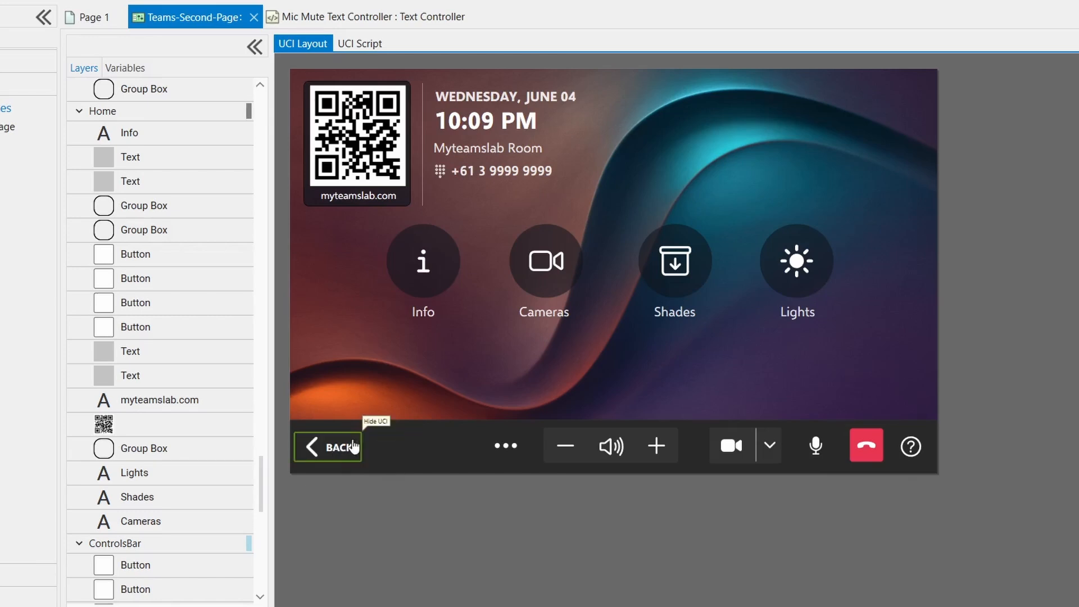
Test the BACK button on Teams-Second-Page, and trigger Hide in the MTR-1 controls on Page 1 before closing them.
scroll(215, 156, down, 3)
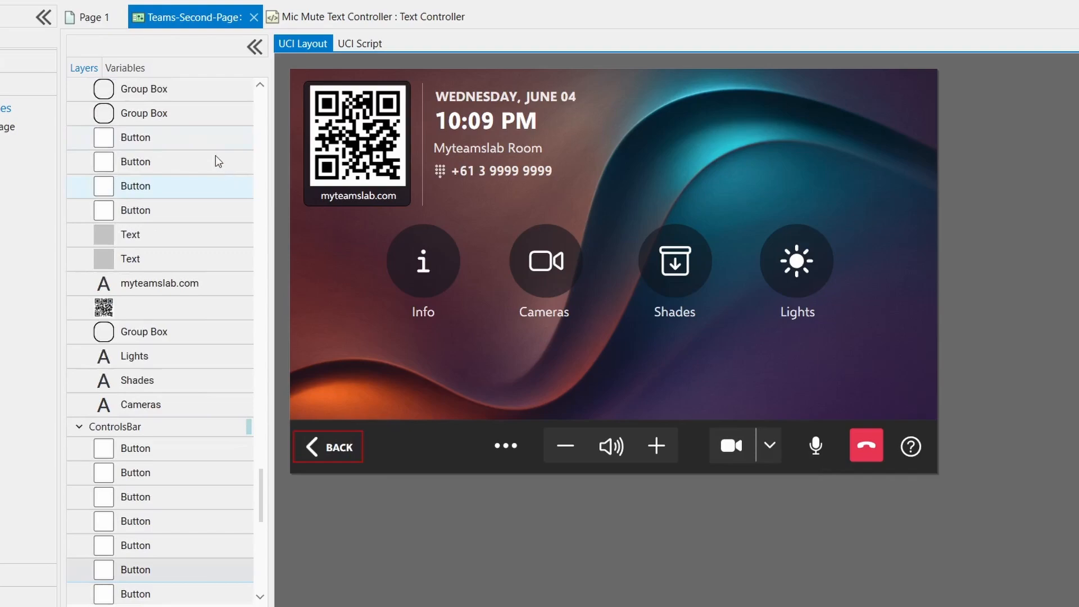
click(83, 18)
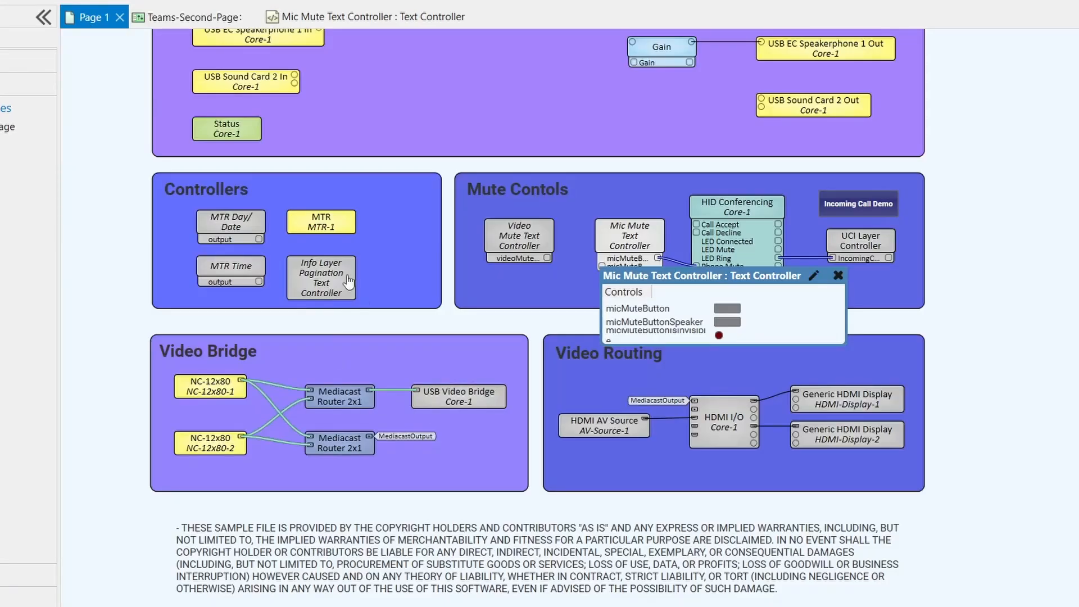
double_click(321, 222)
click(504, 401)
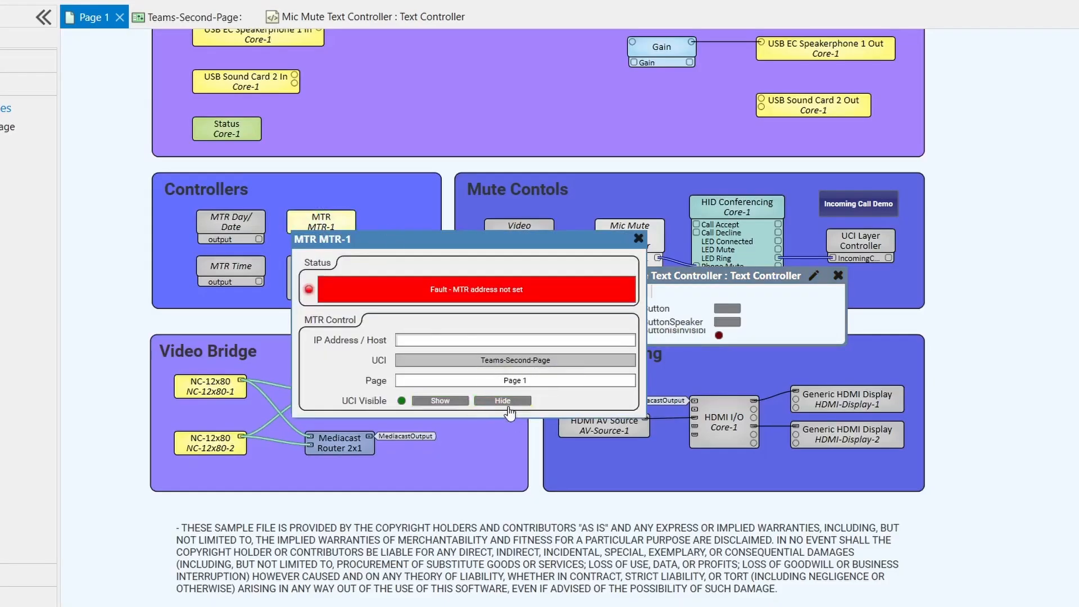
click(639, 238)
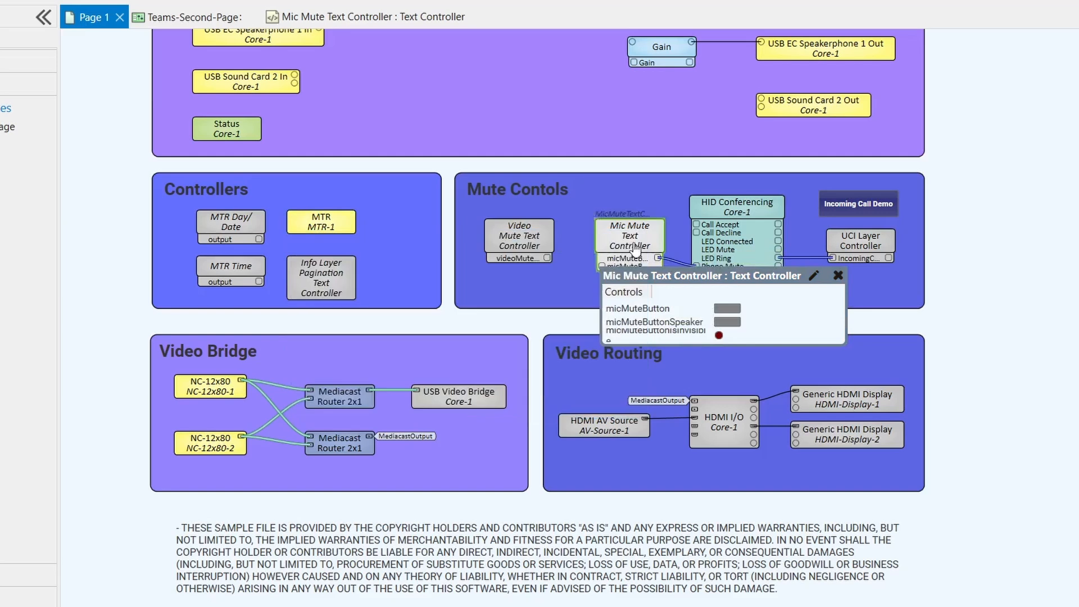
Compare the home layer's date and time with the Page 1 controllers and show the Teams-Second-Page variables.
click(198, 19)
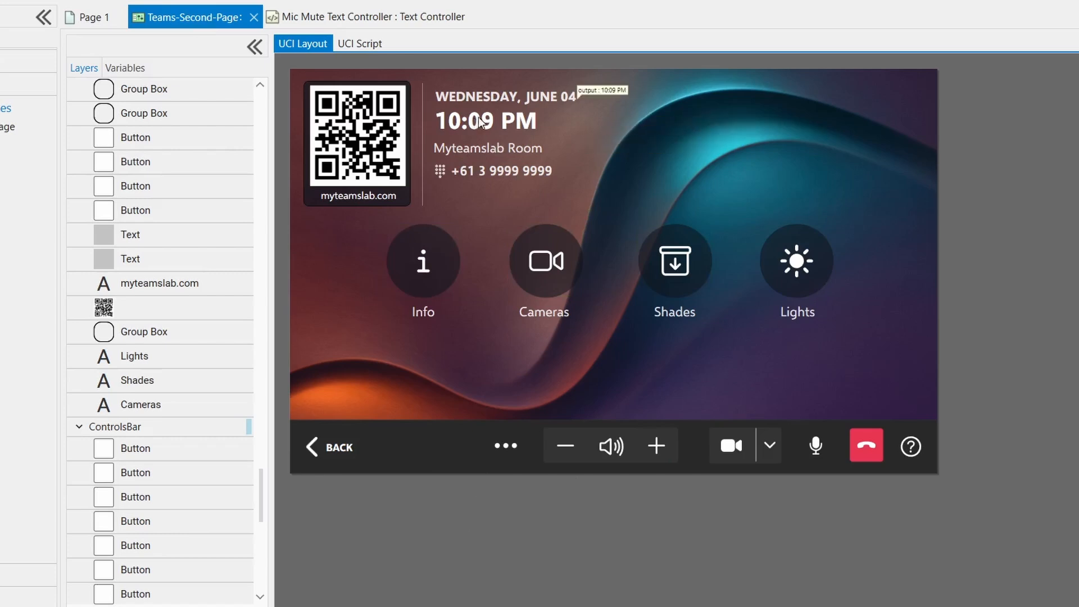
click(90, 17)
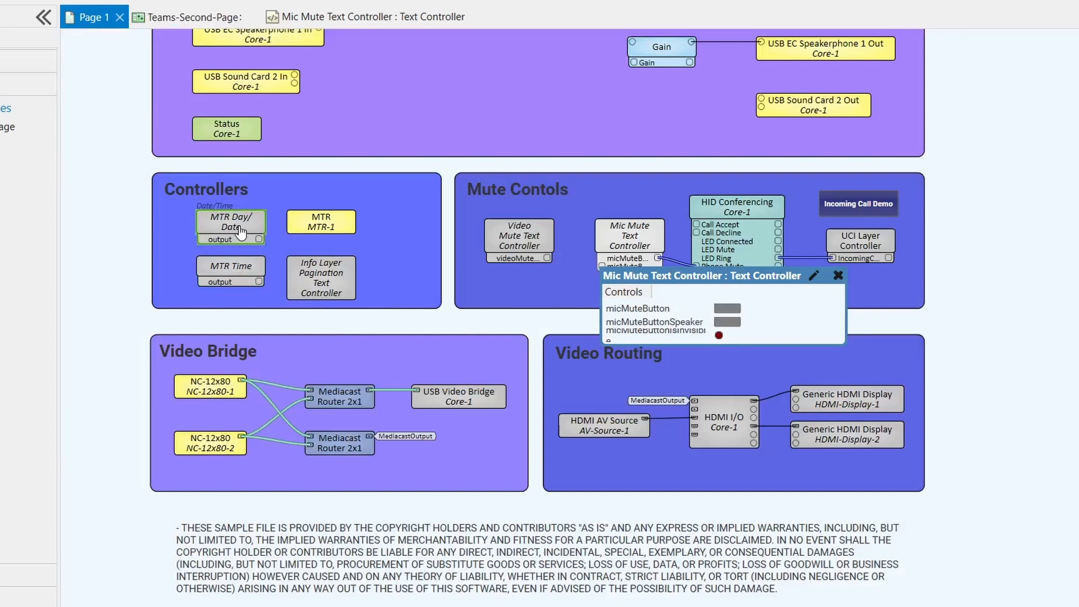
click(185, 15)
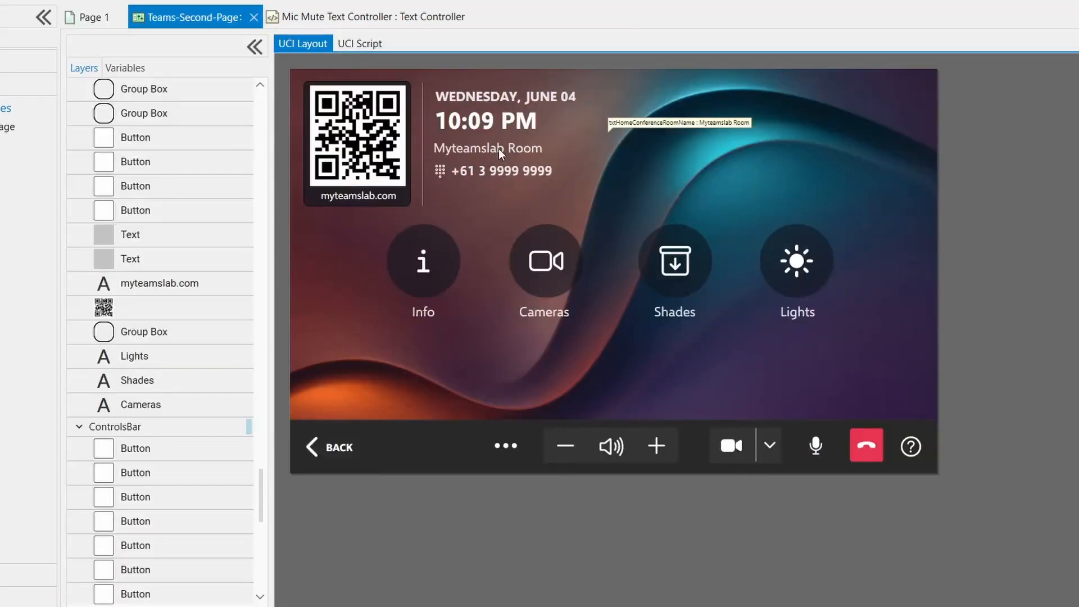
click(126, 69)
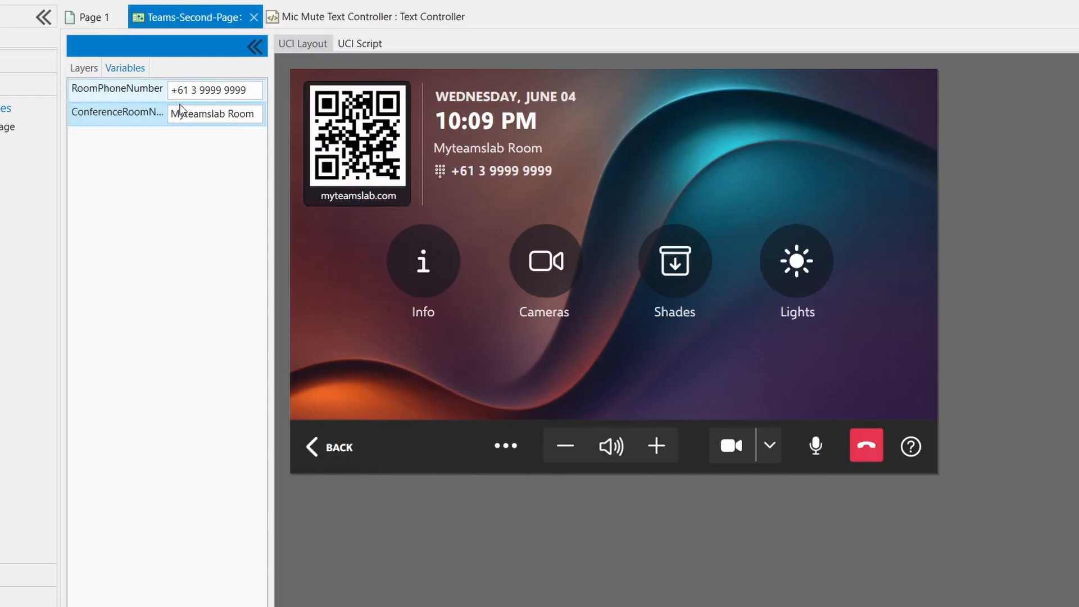
Test the ConferenceRoomName variable by appending "blah" to it, and restore the value to Myteamslab Room.
text(blah)
click(148, 121)
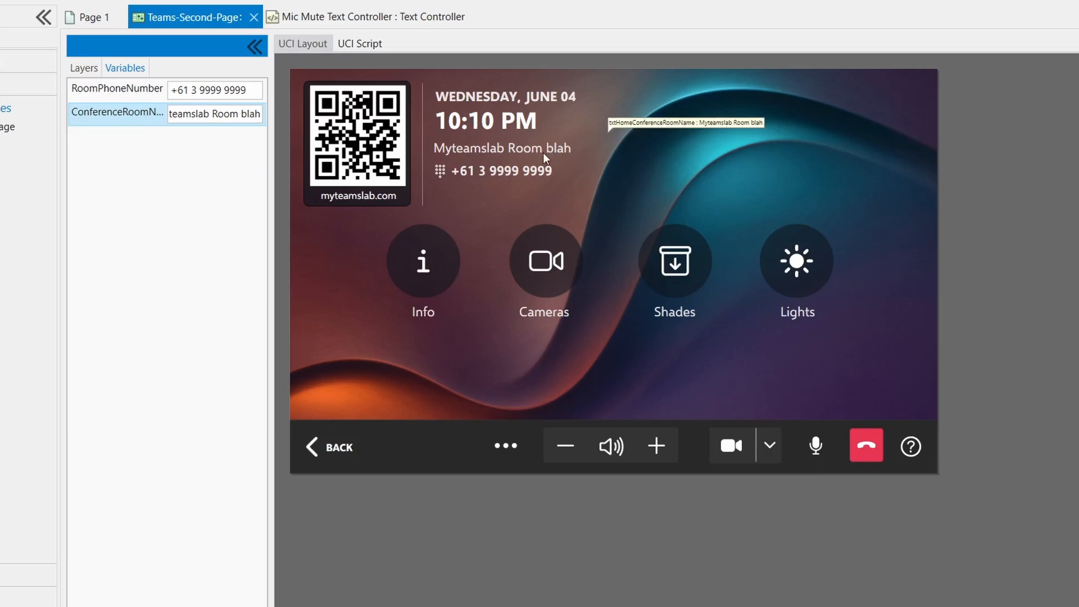
double_click(239, 113)
key(BackSpace)
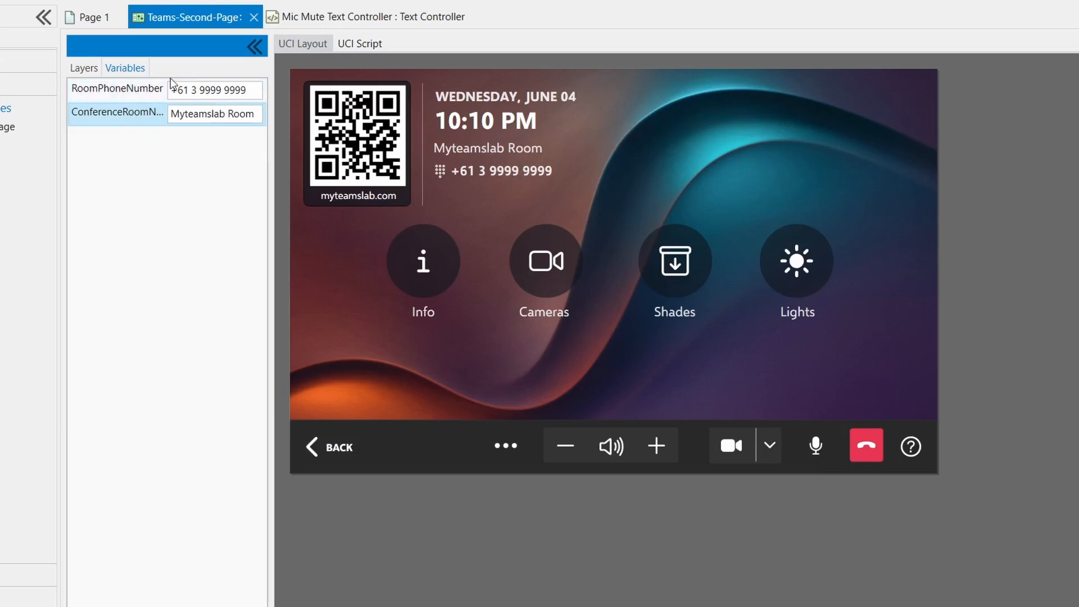
click(640, 156)
Open the Icon Gallery from the home layer's Info button and page forward through the icons to page 7.
click(421, 263)
click(420, 260)
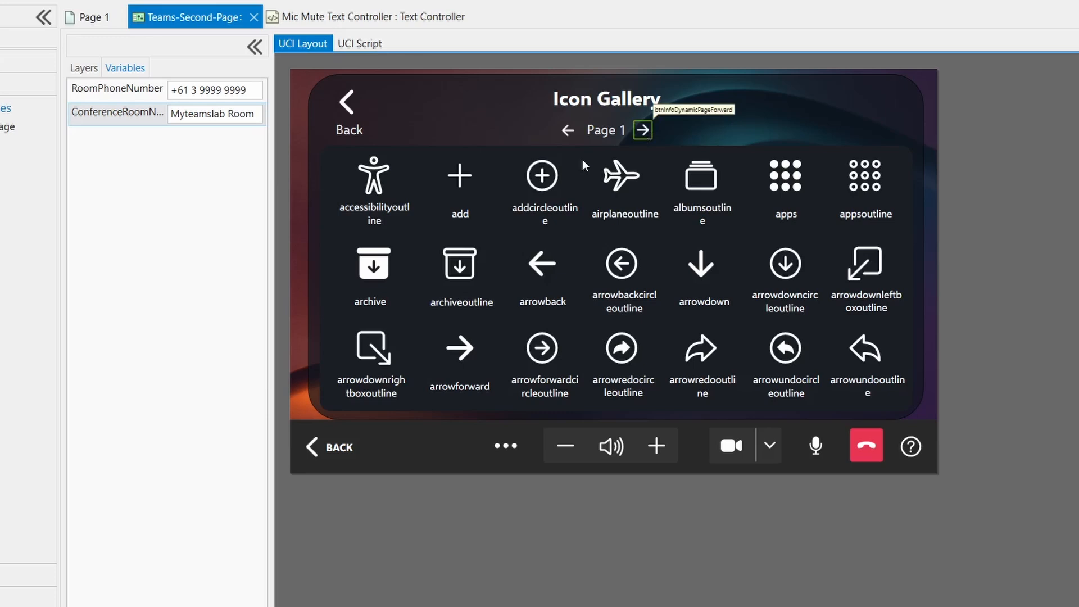
click(643, 130)
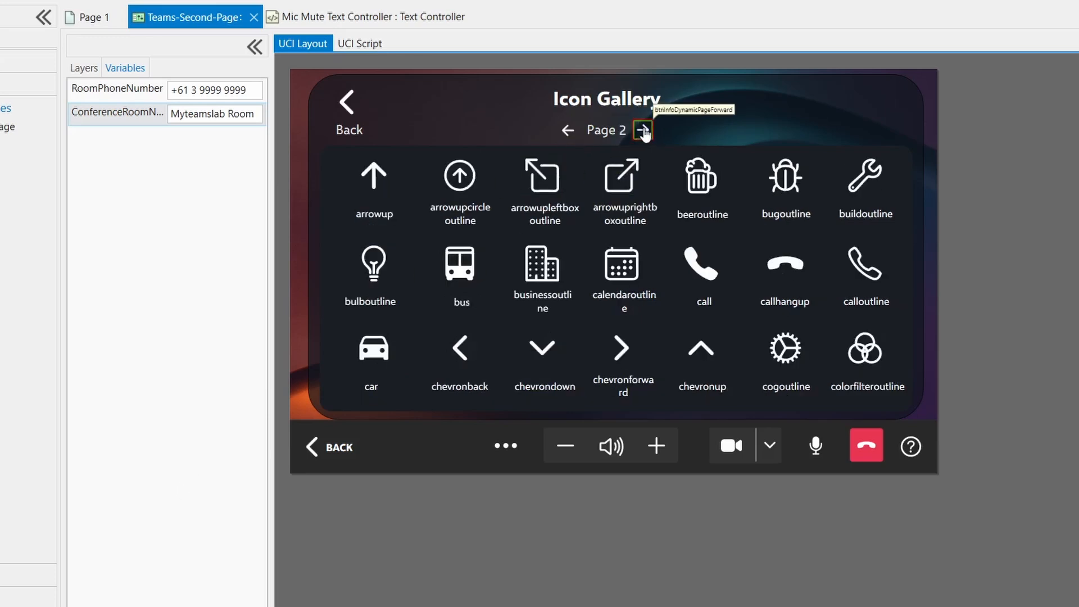
click(643, 130)
click(642, 131)
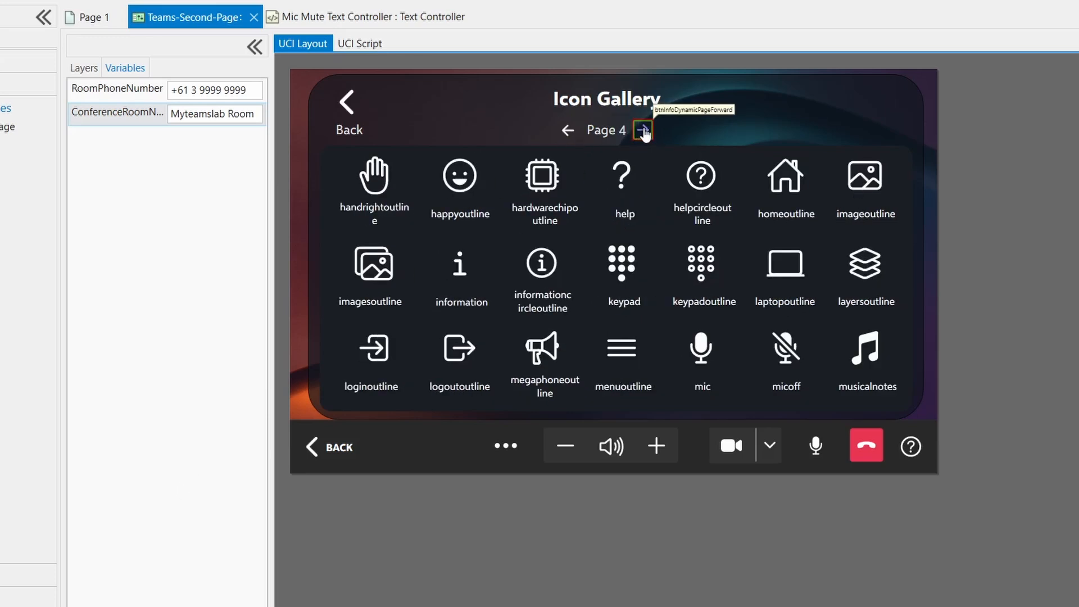
click(642, 131)
click(643, 131)
click(643, 130)
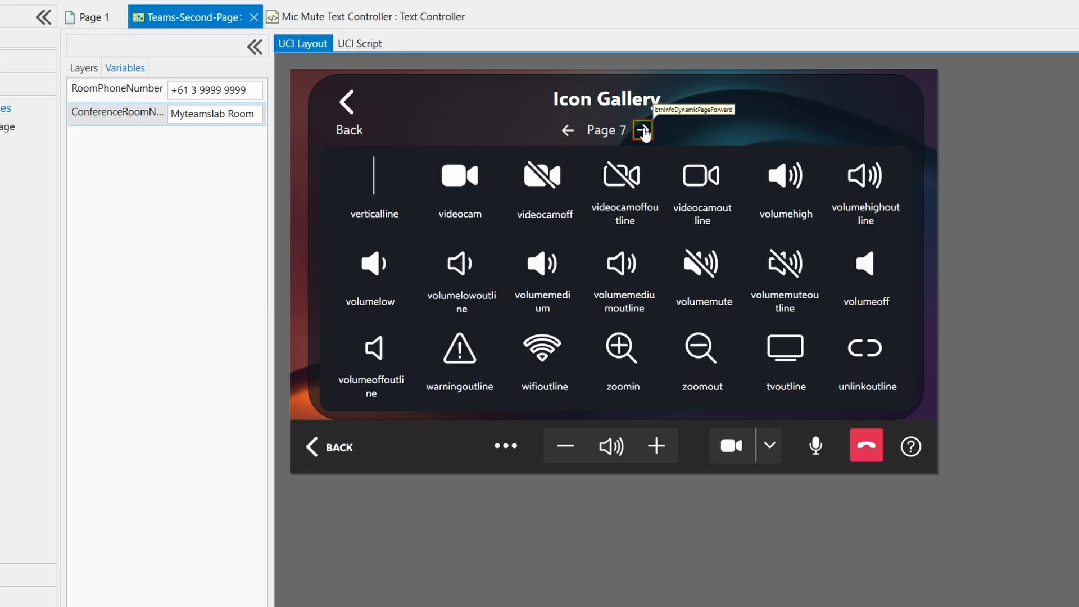
Page the Icon Gallery back to page 1, briefly testing the forward arrow on the way, and return to the home layer.
click(568, 130)
click(568, 130)
click(567, 131)
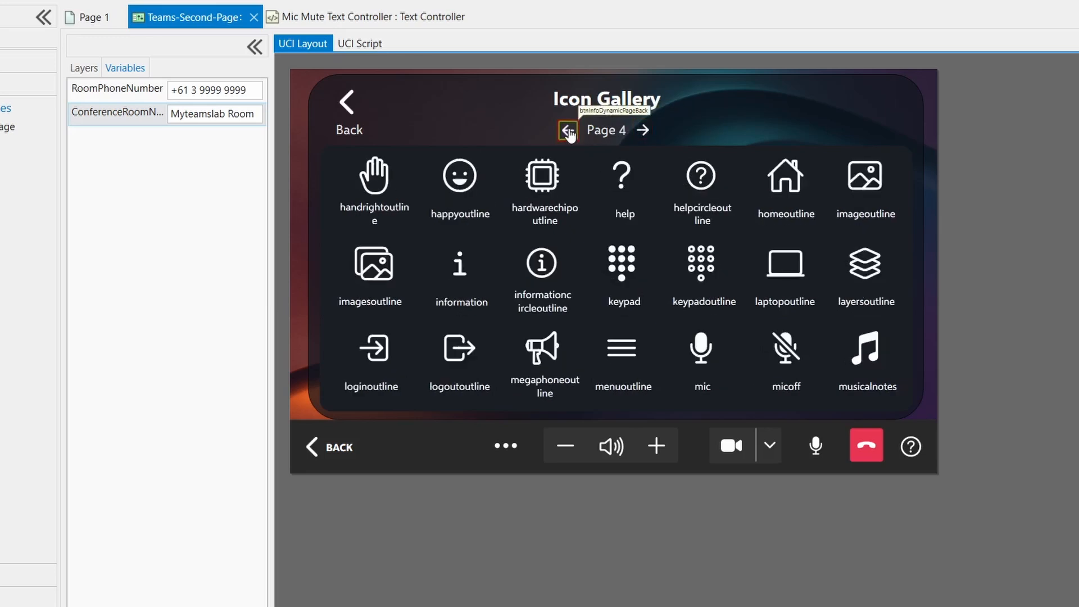
click(642, 130)
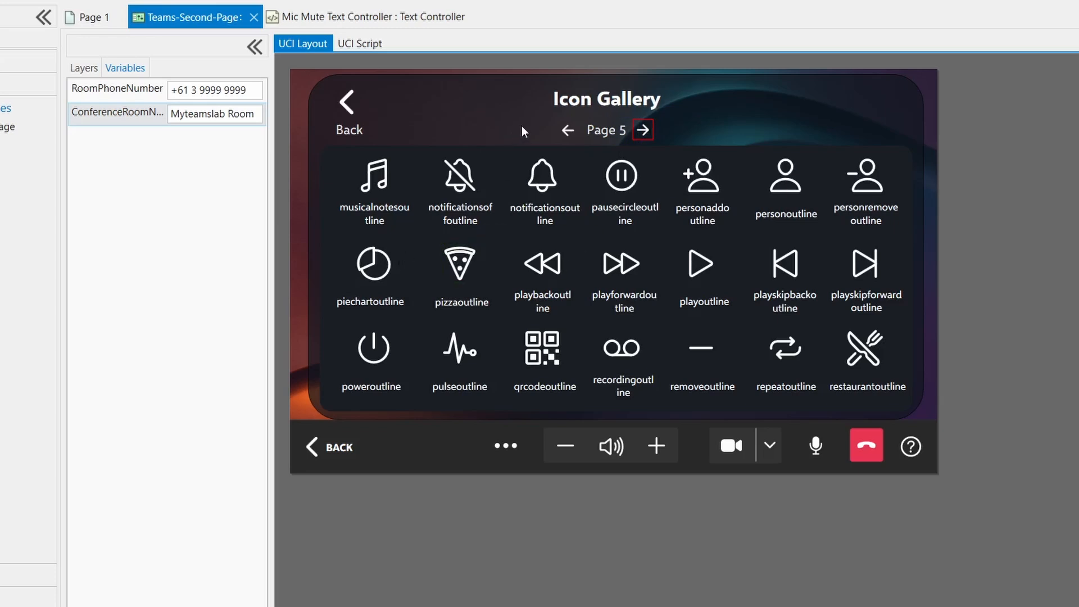
click(568, 130)
click(568, 131)
click(568, 130)
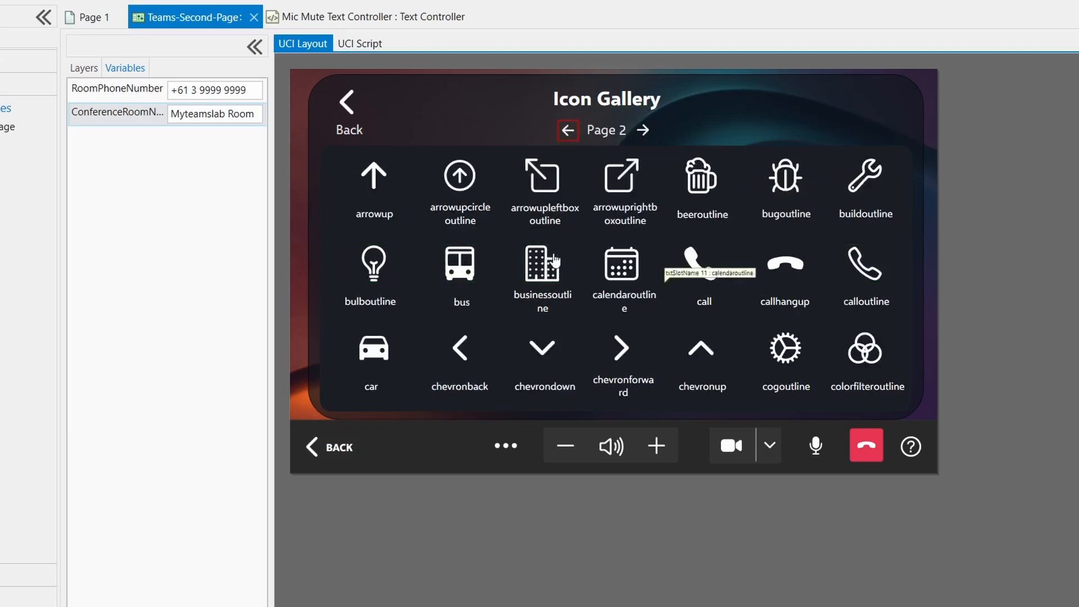
click(568, 131)
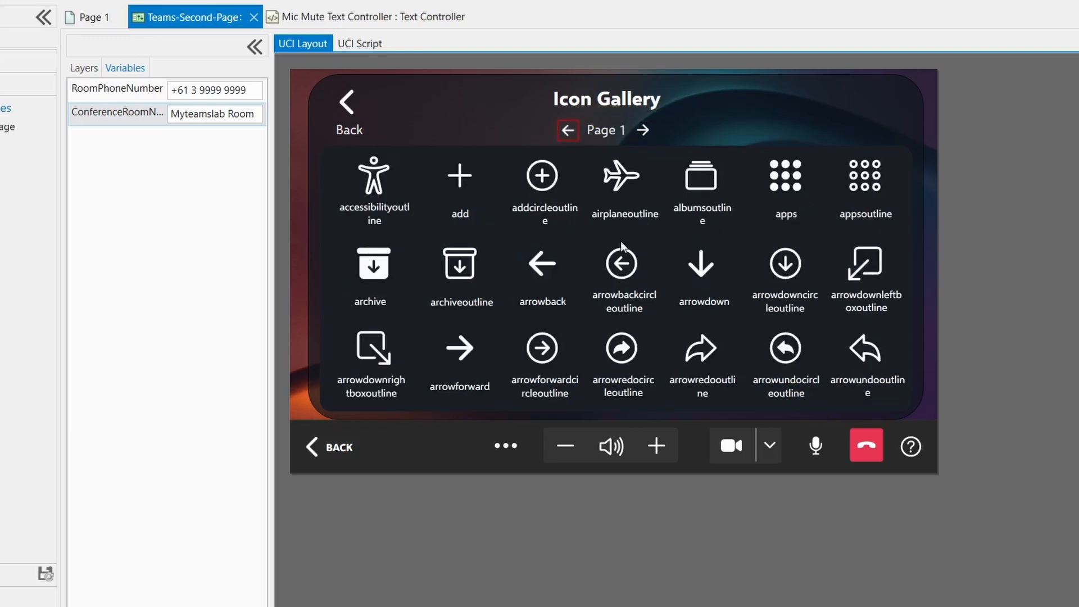
click(358, 111)
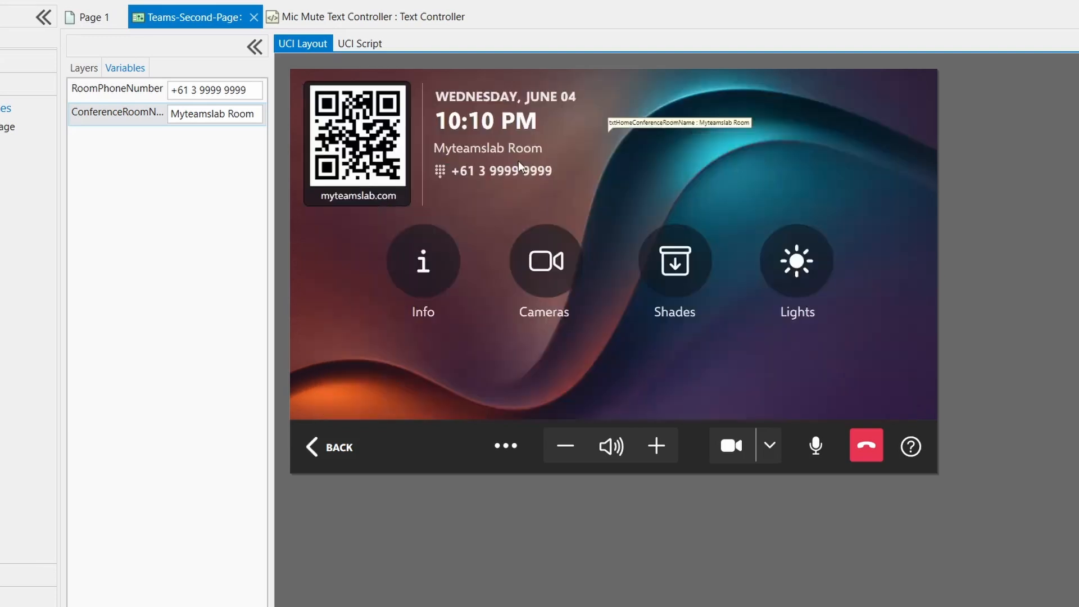
Stop the emulation and view the CSS class list of the ellipsis button, closing it without changes.
click(0, 0)
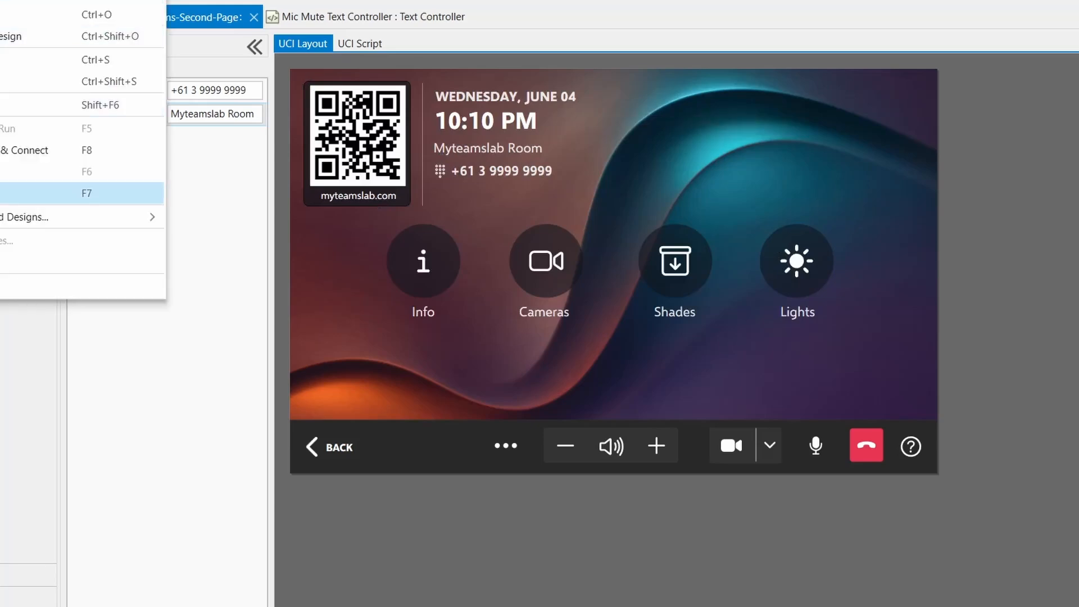
click(2, 192)
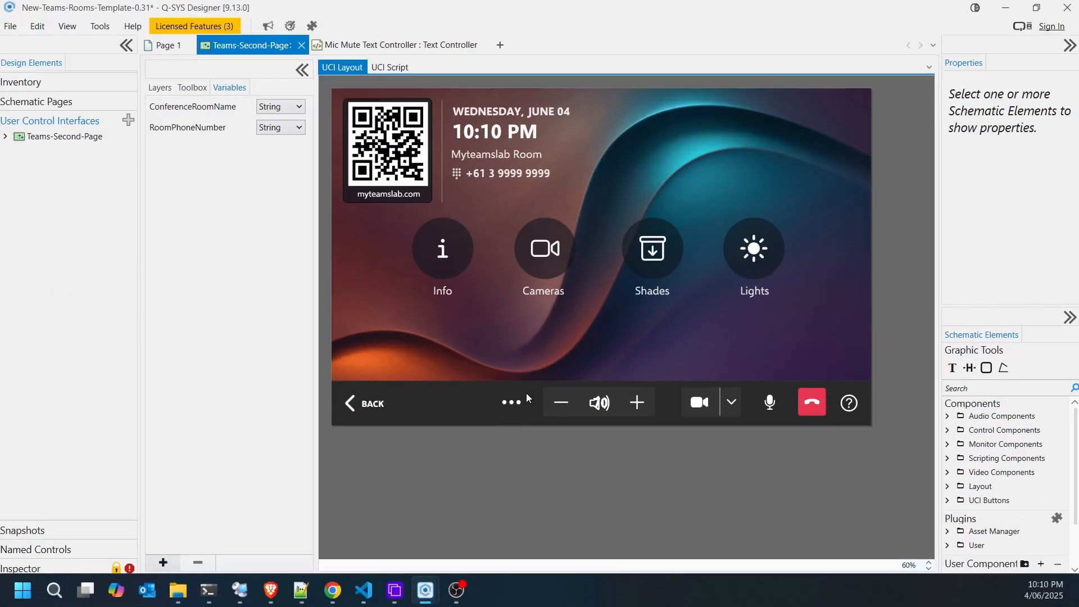
click(511, 400)
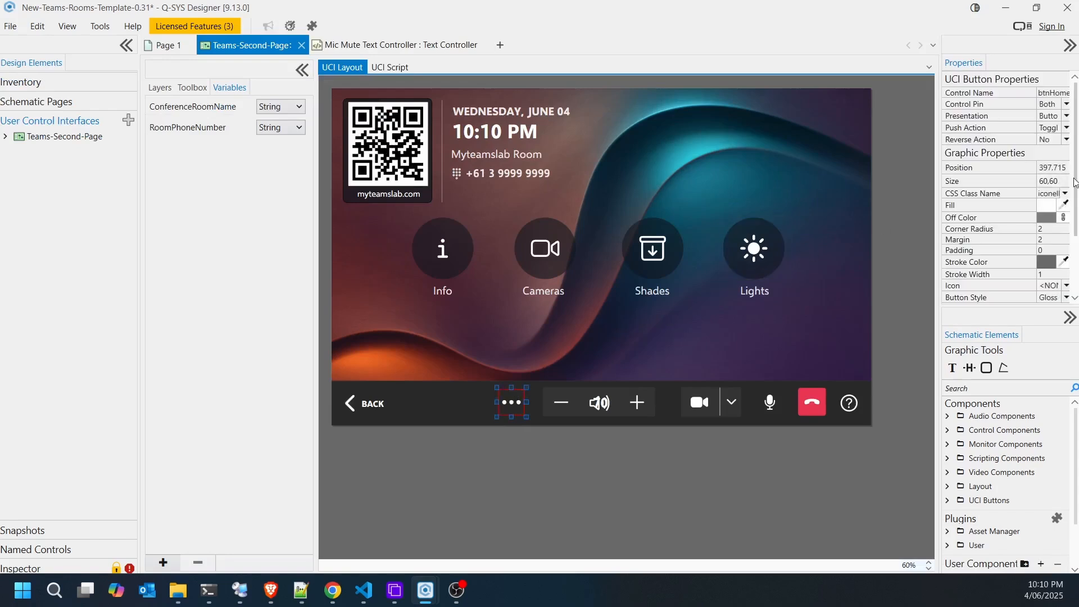
click(1065, 194)
scroll(989, 307, down, 10)
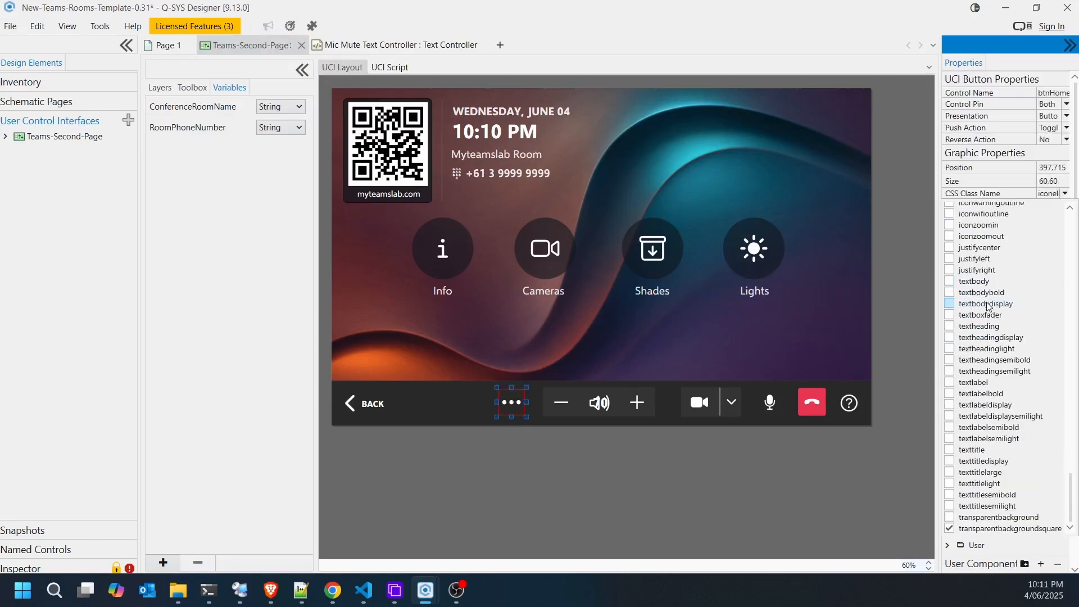
scroll(989, 307, up, 20)
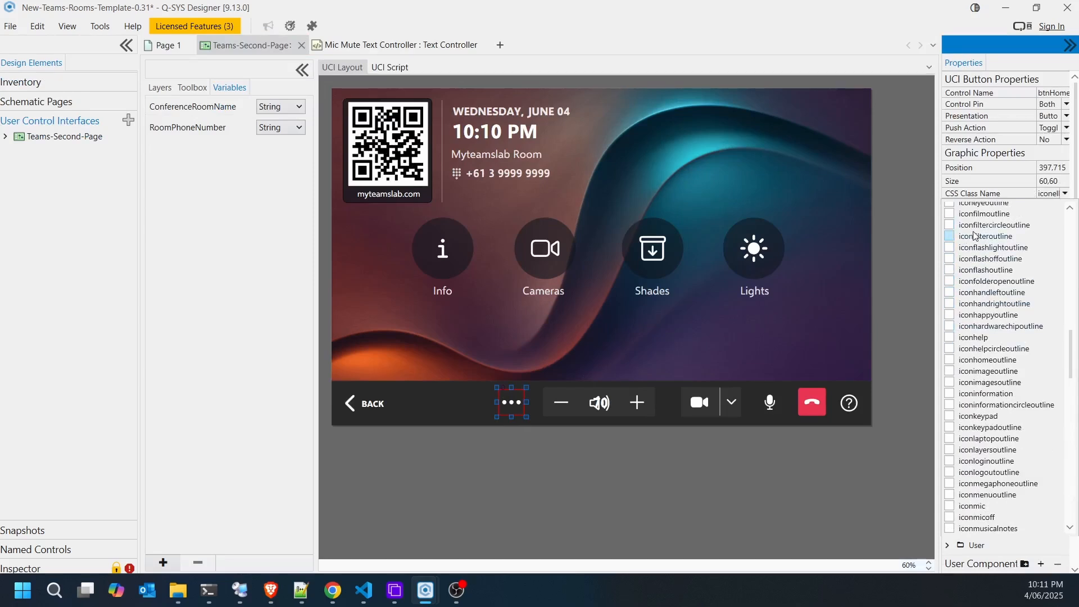
click(890, 206)
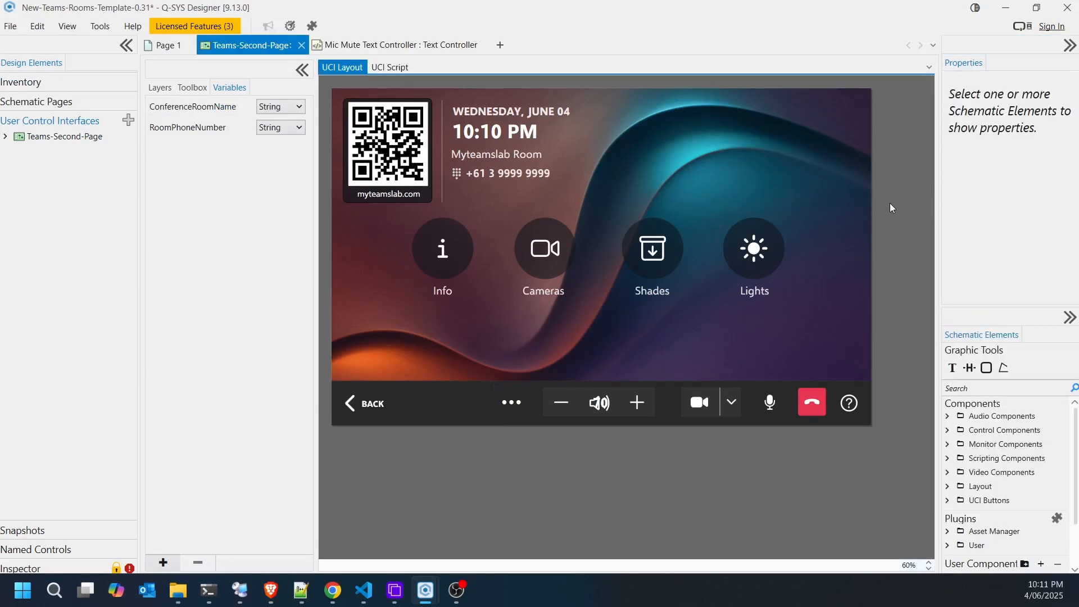
Emulate the design, test the "add" icon button in the Icon Gallery repeatedly, and return to the home layer.
click(14, 32)
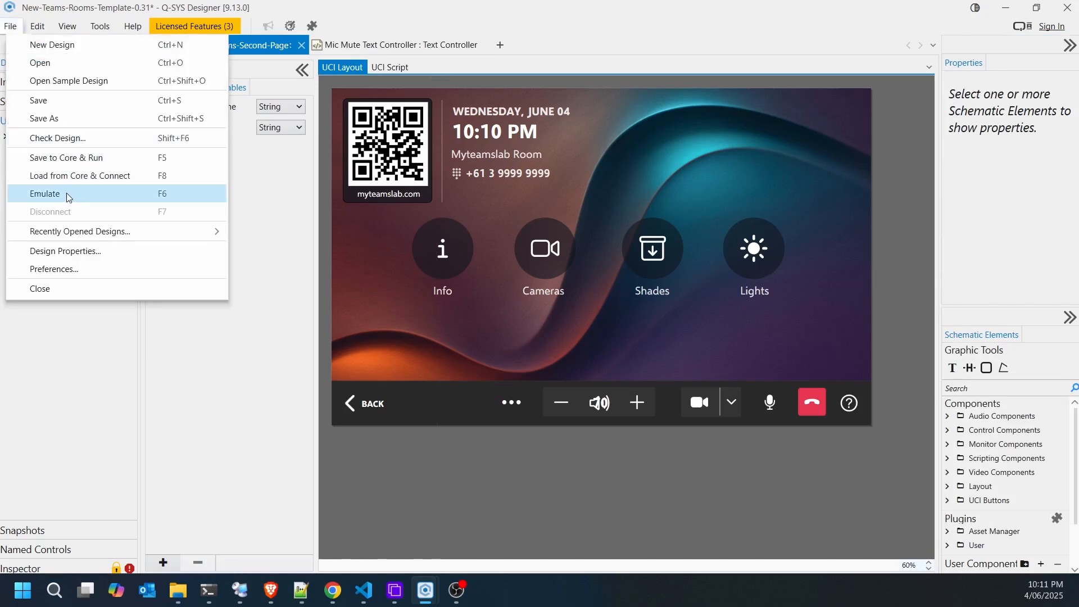
click(66, 193)
click(450, 270)
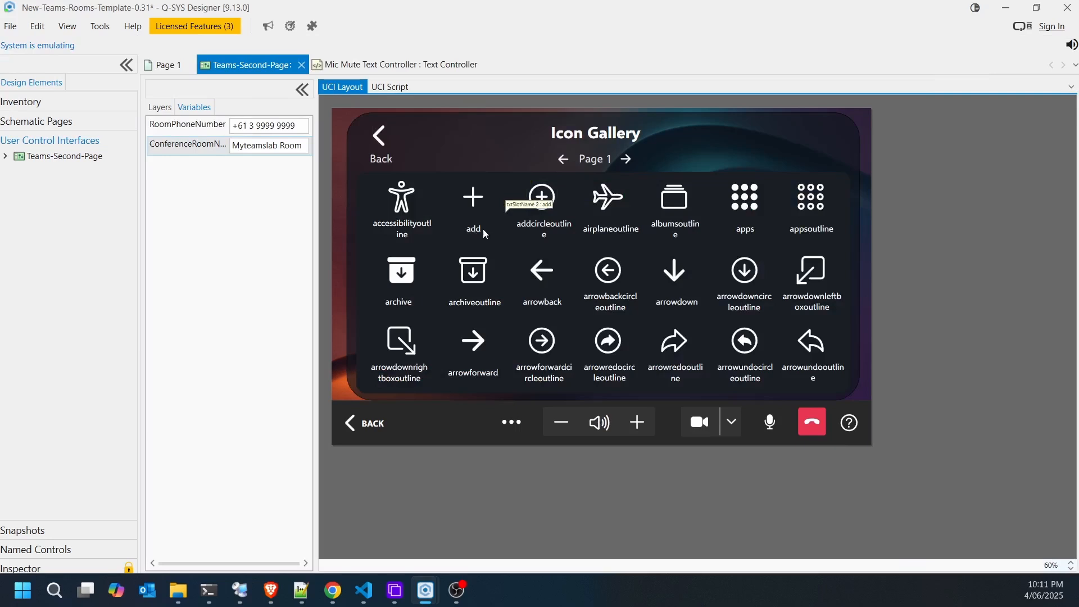
click(481, 199)
click(480, 201)
click(480, 201)
click(480, 204)
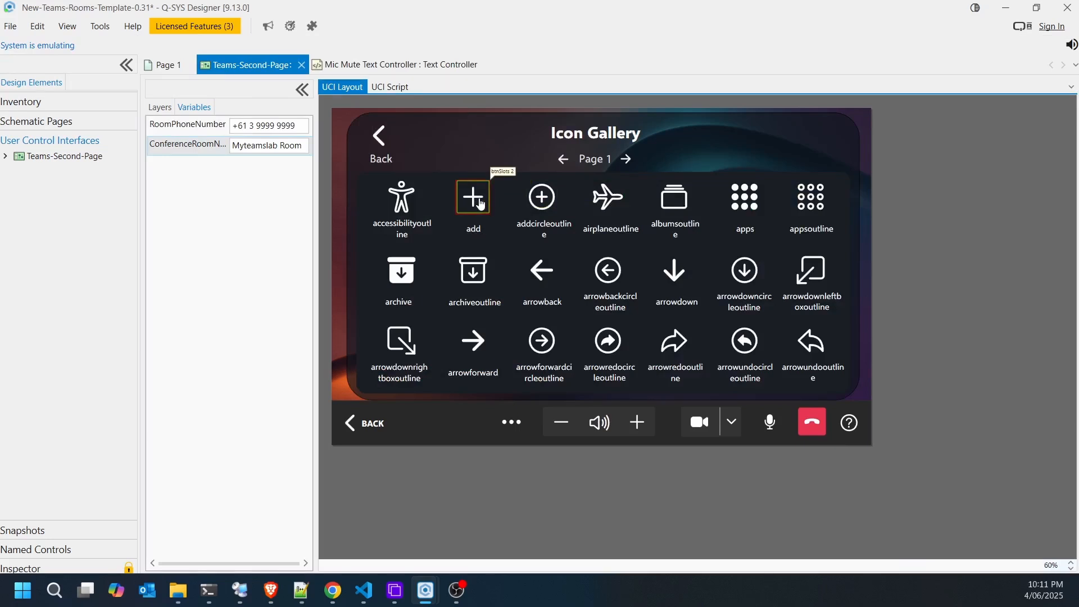
click(481, 203)
click(479, 204)
click(479, 204)
click(382, 145)
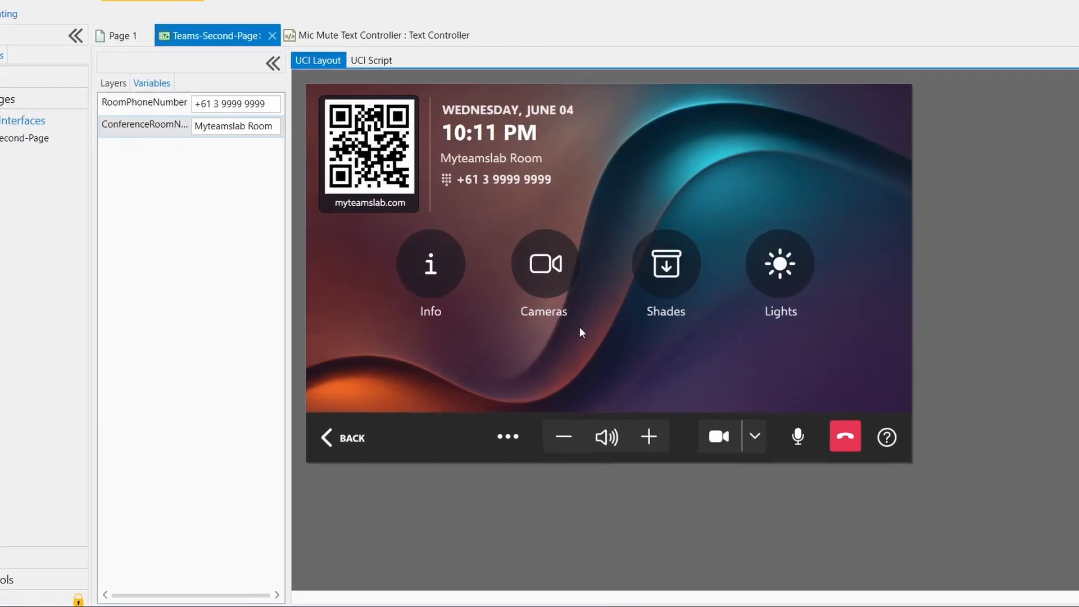
Test the Cameras page's Back button and camera selection, reopening the page and leaving Camera 1 selected.
click(557, 275)
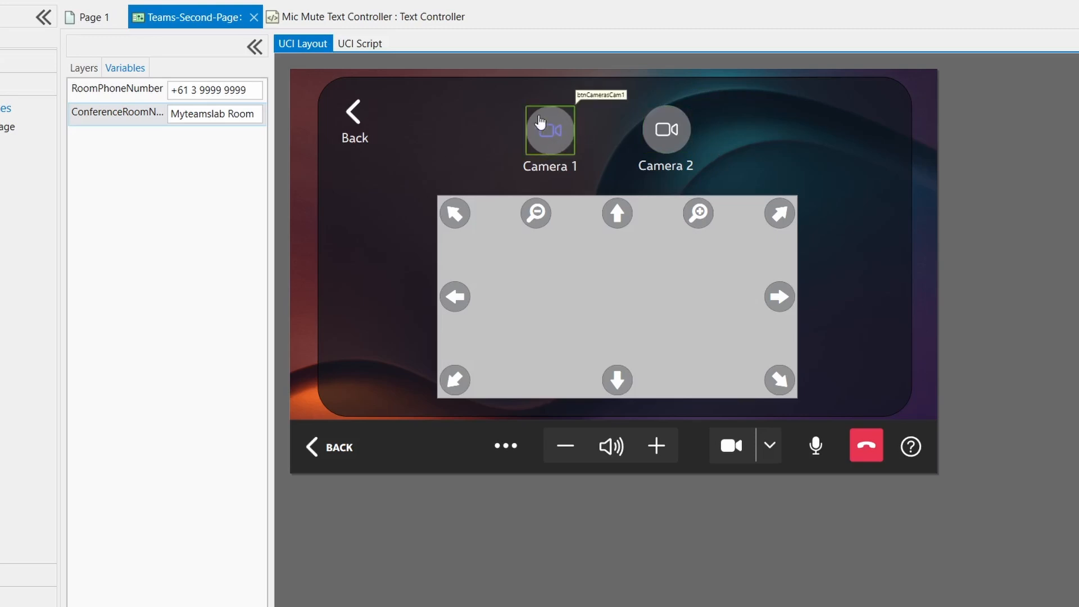
click(561, 145)
click(355, 112)
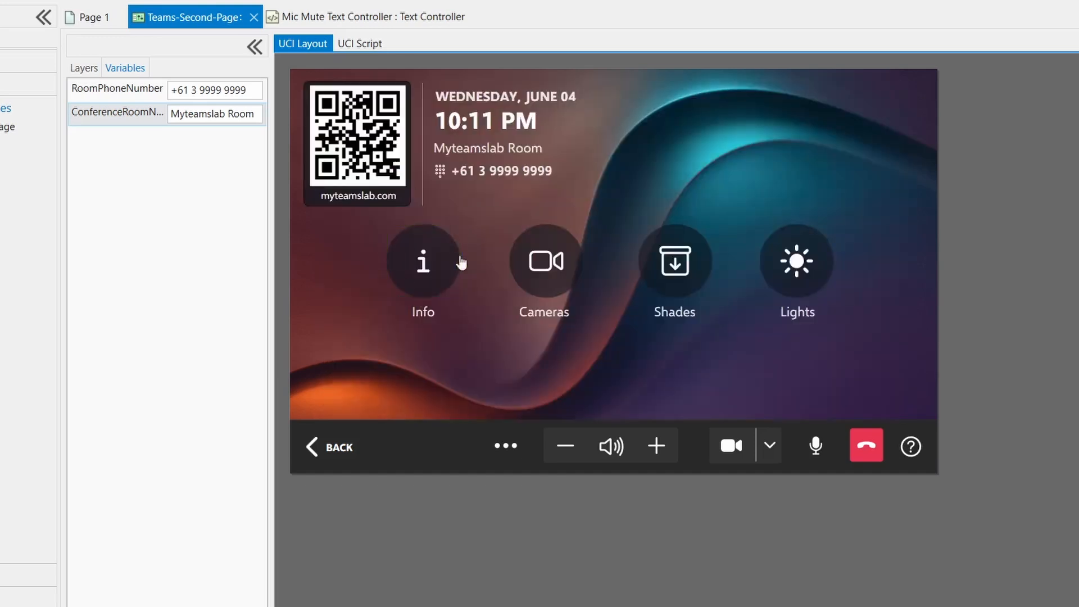
click(556, 261)
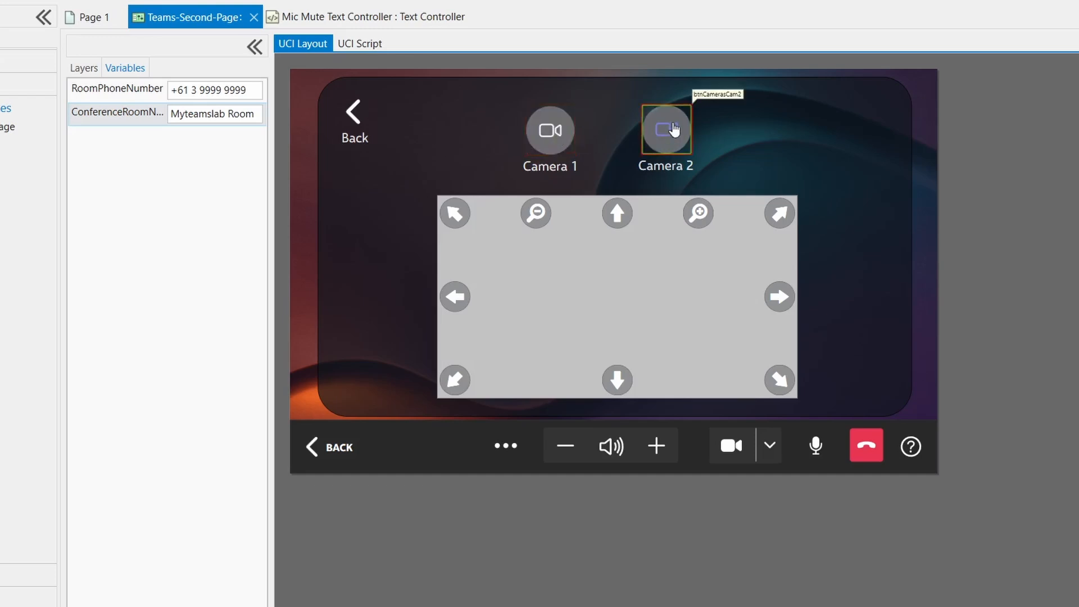
click(561, 137)
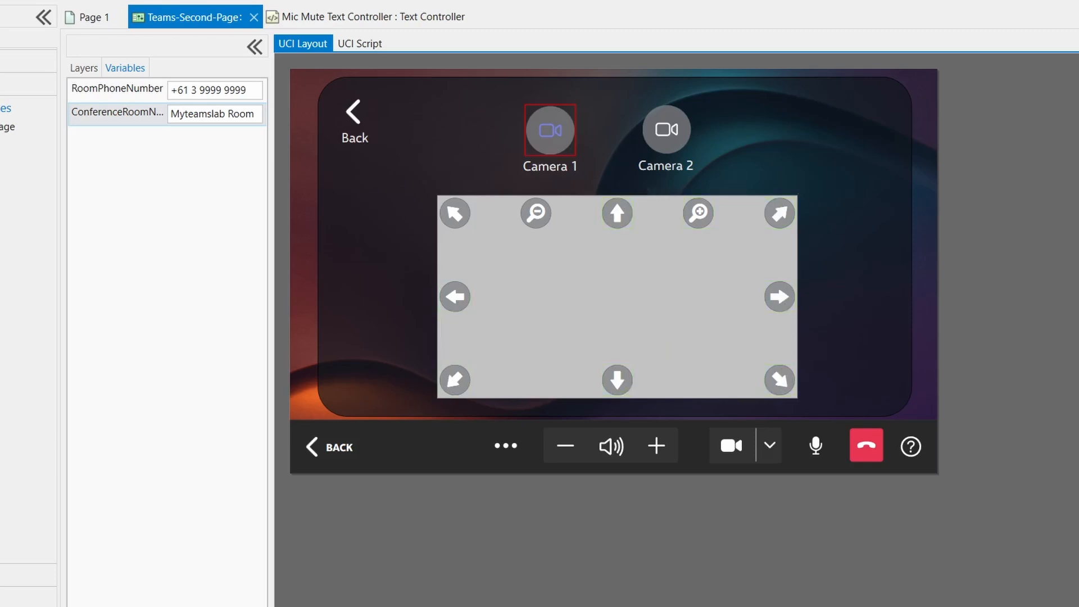
Stop the emulation and view the CSS class list of the camera preview's up arrow button, closing it without changes.
click(1, 4)
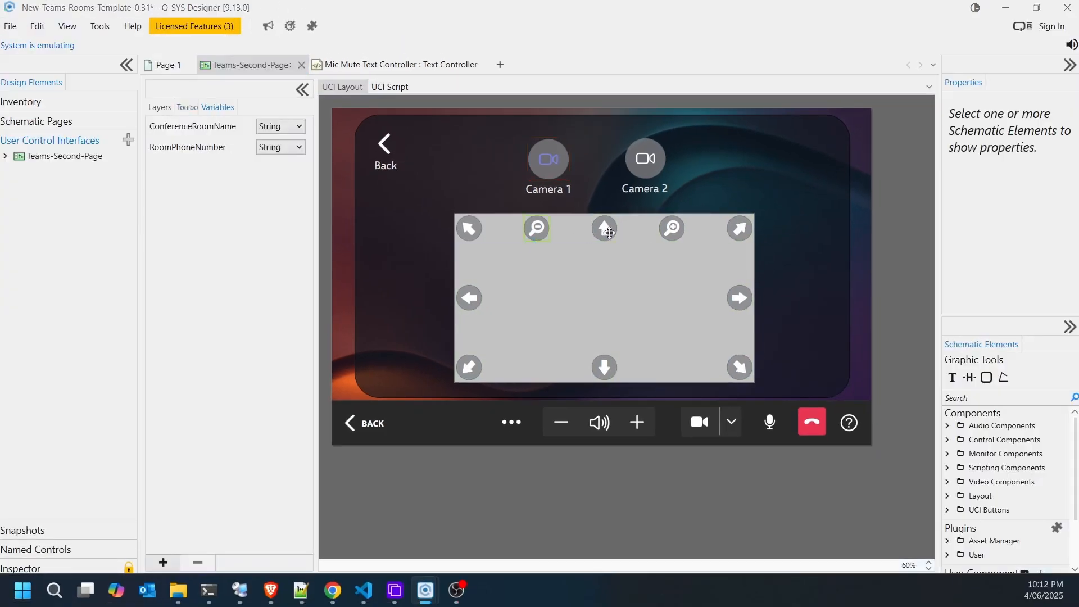
click(606, 230)
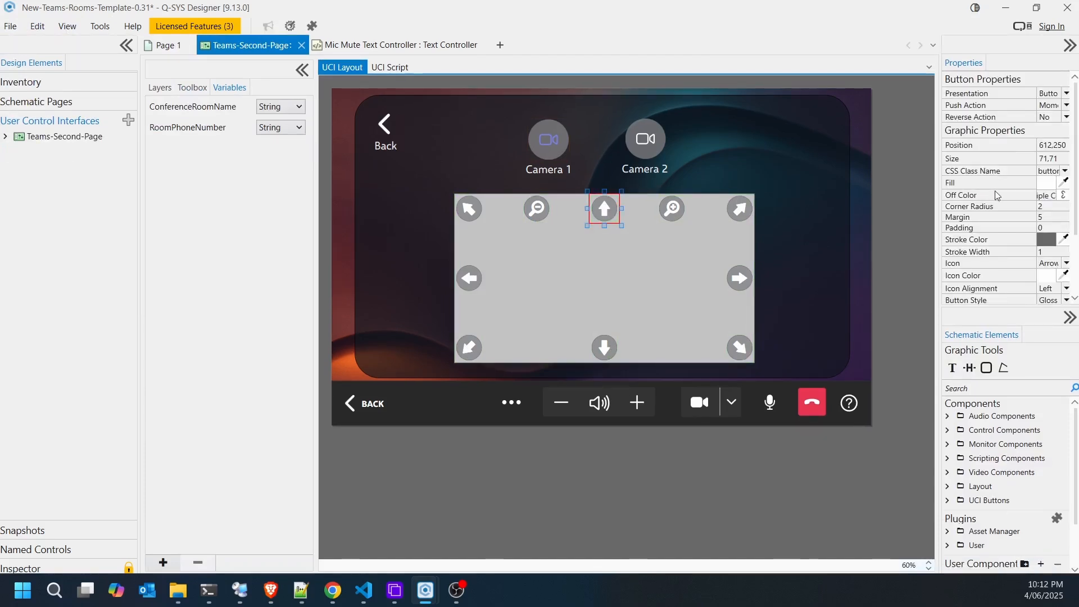
click(1067, 172)
scroll(1008, 243, up, 20)
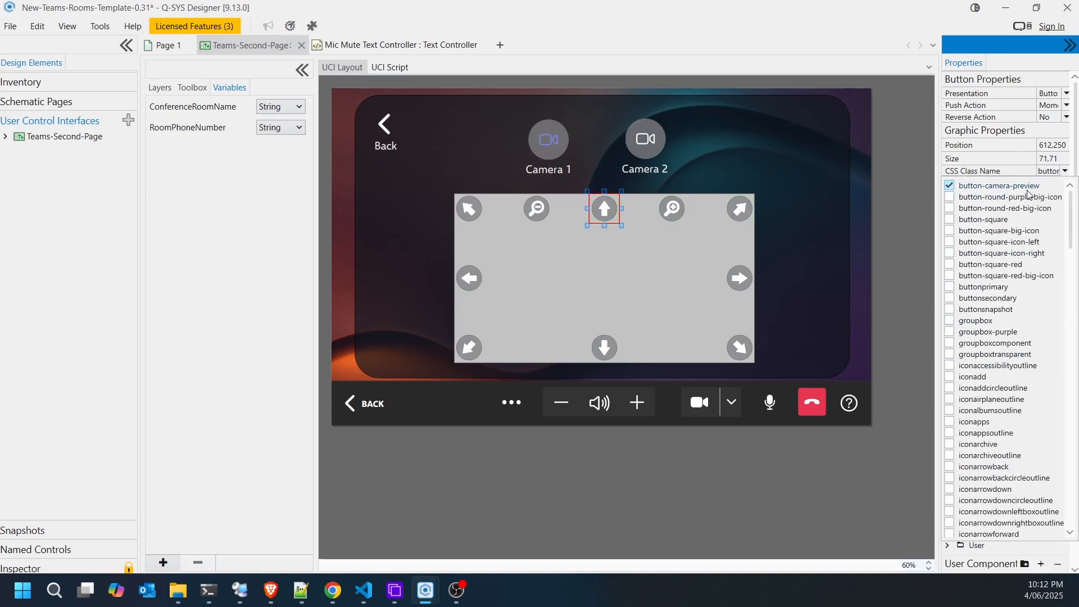
click(912, 188)
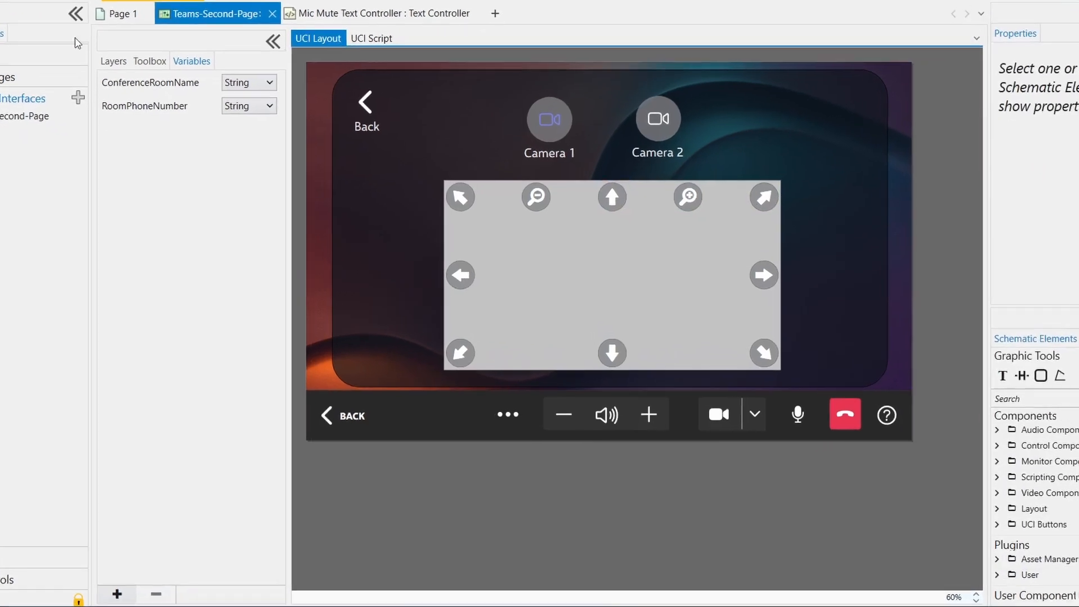
Emulate the design again and test the Outside Window's Shades Up button, leaving and reopening the Shades page.
key(alt+f)
click(80, 181)
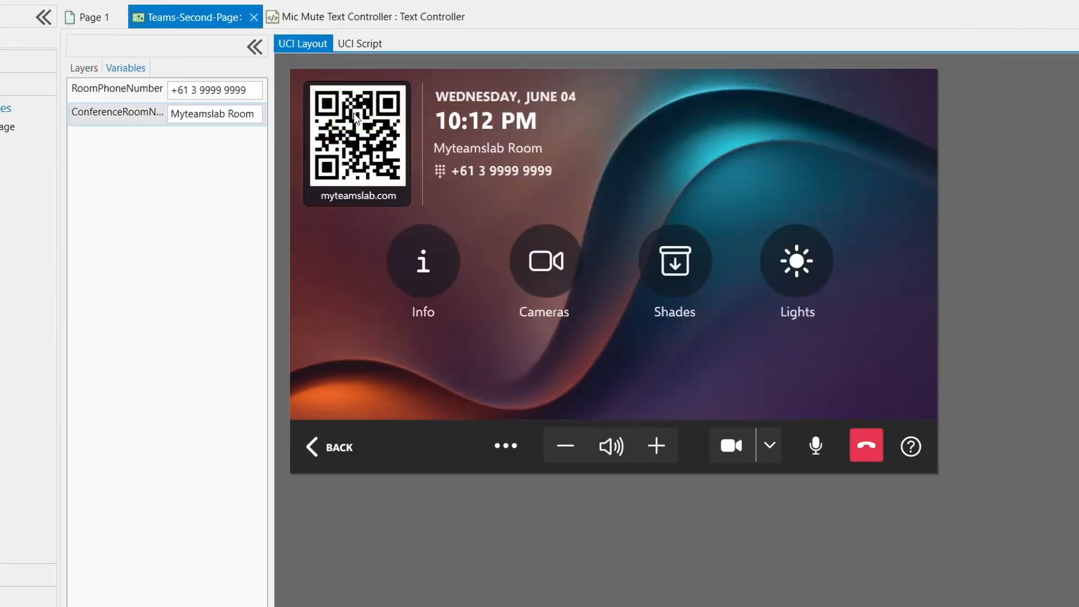
click(683, 273)
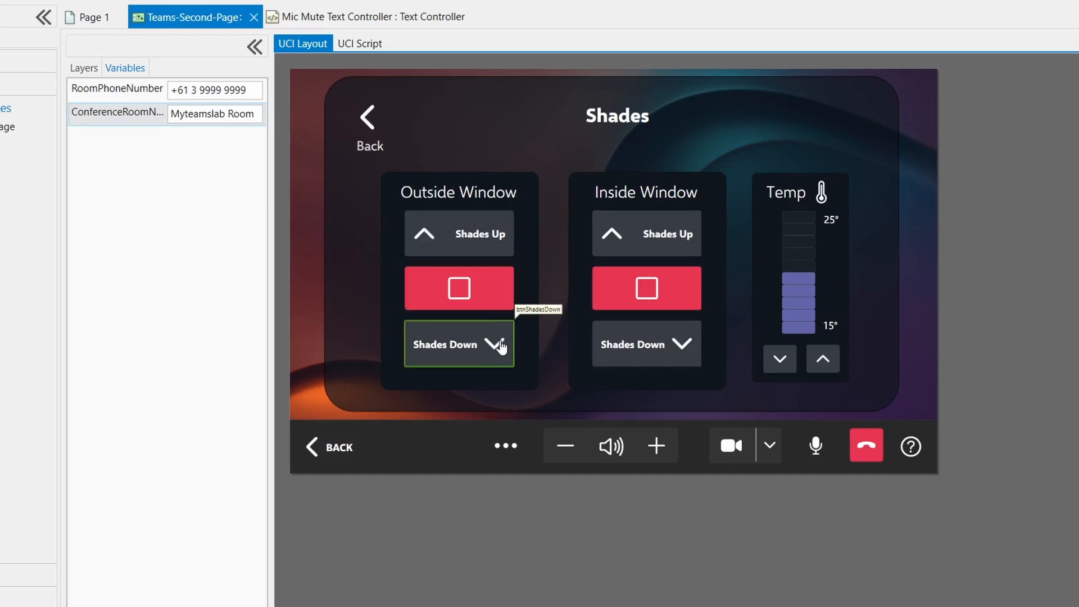
click(467, 254)
click(468, 253)
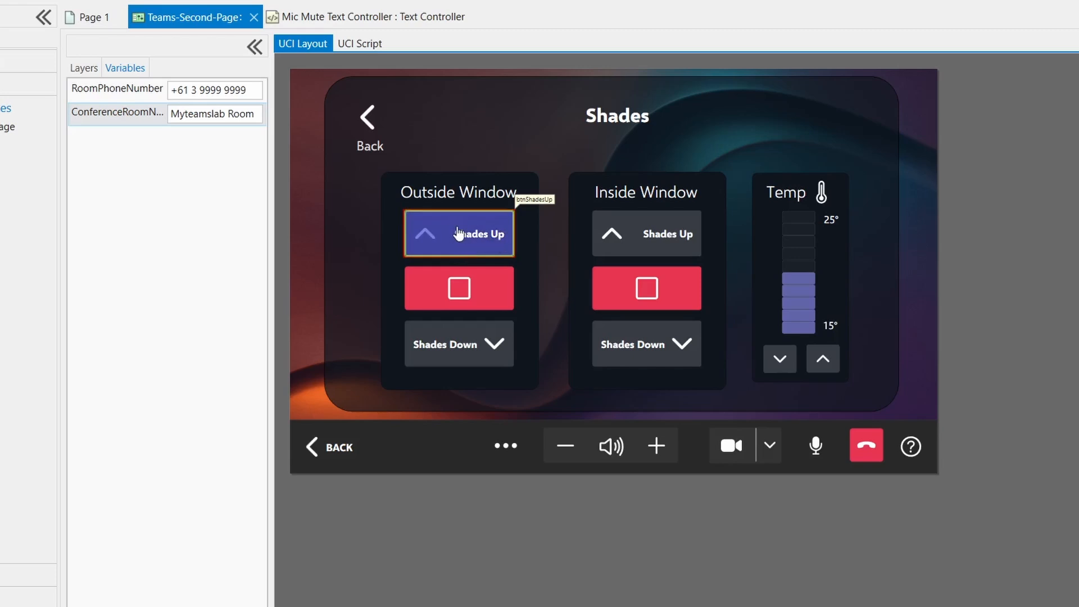
click(473, 237)
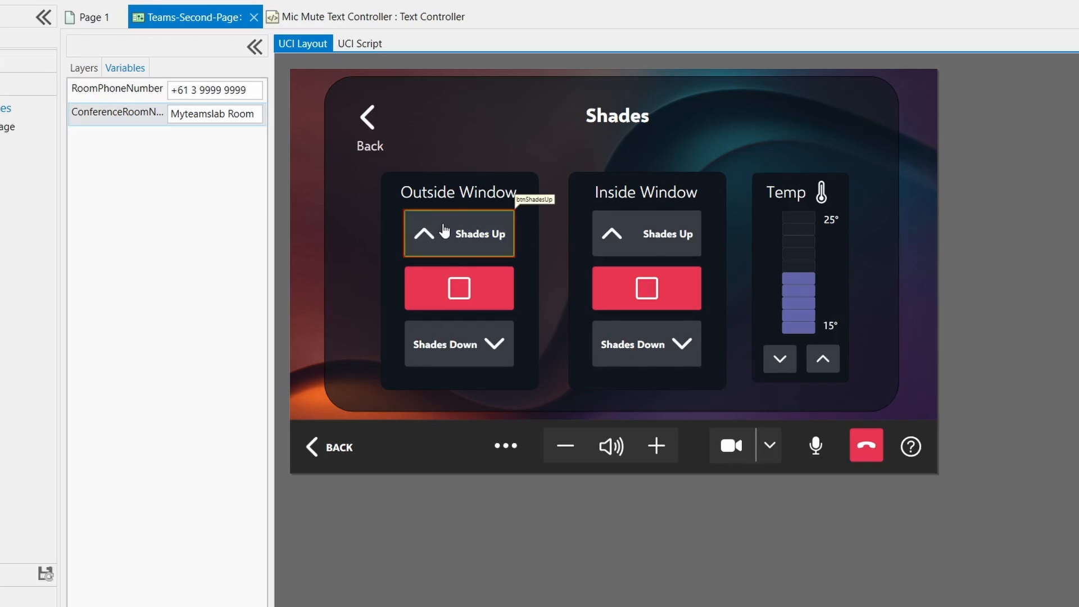
click(422, 119)
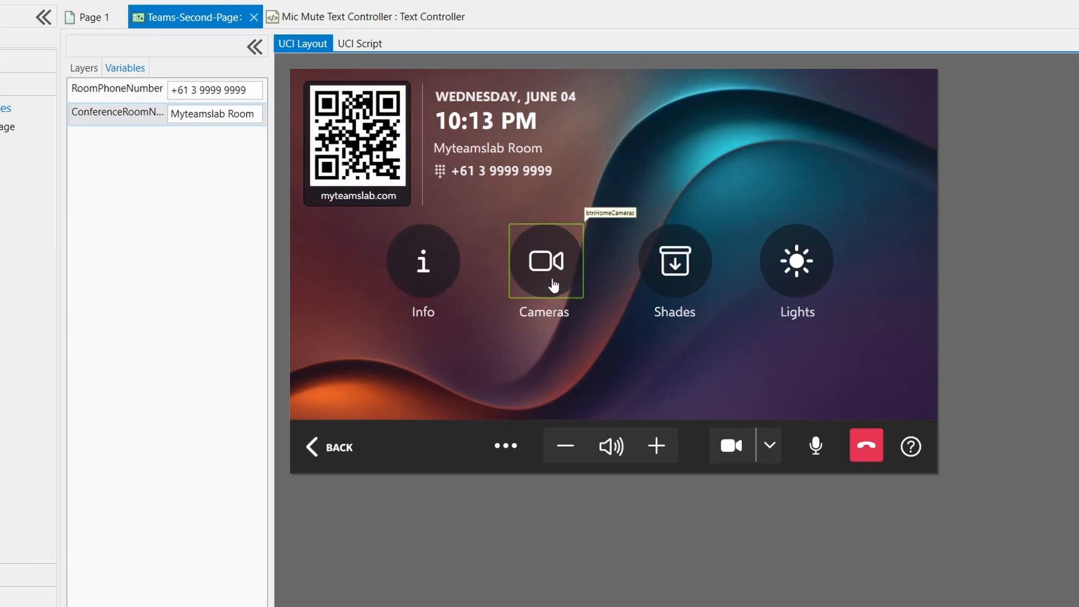
click(673, 262)
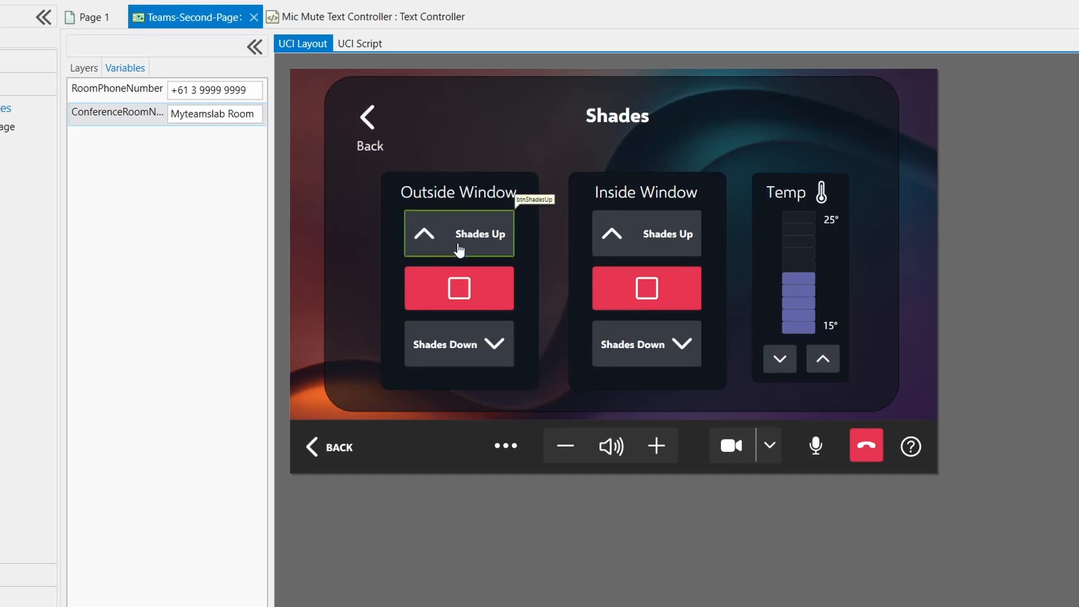
Test the Outside Window's red stop button repeatedly on the Shades page.
click(487, 296)
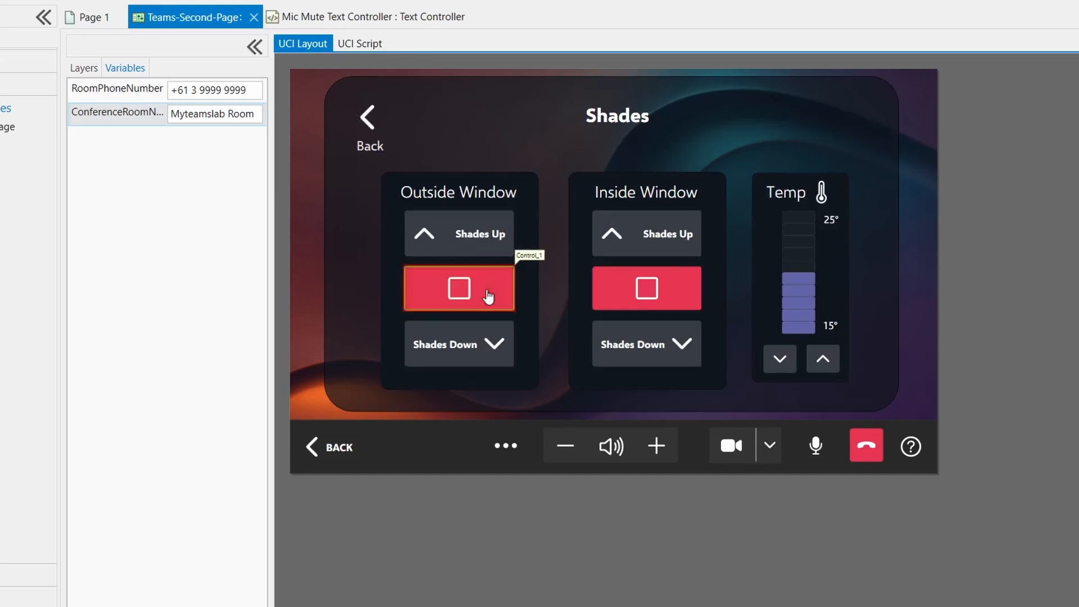
click(458, 292)
click(461, 292)
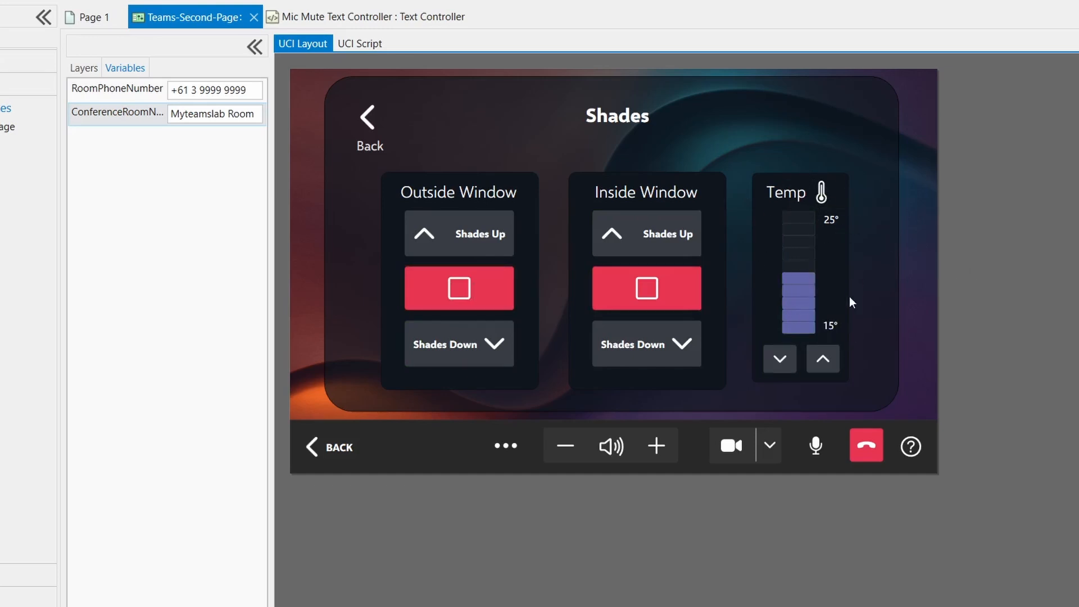
Test the Shades page's temperature up and down buttons, running the Temp meter up, down to its minimum and up again.
click(827, 363)
click(827, 363)
click(827, 363)
click(827, 363)
click(793, 366)
click(792, 366)
click(793, 365)
click(792, 366)
click(792, 365)
click(793, 365)
click(793, 366)
click(793, 366)
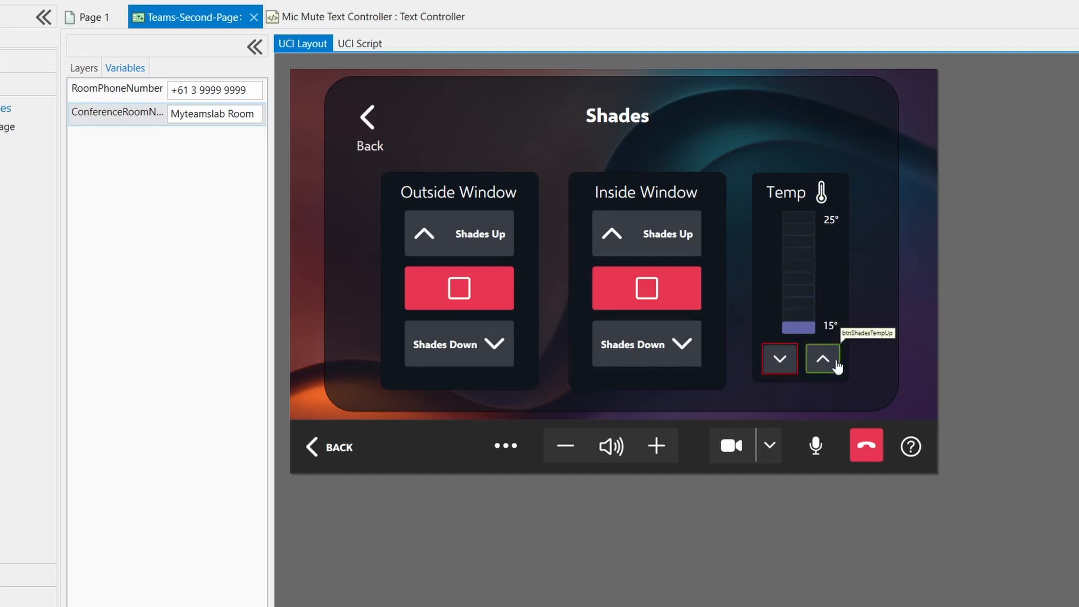
click(837, 366)
click(838, 366)
click(837, 366)
click(837, 366)
click(837, 366)
click(784, 363)
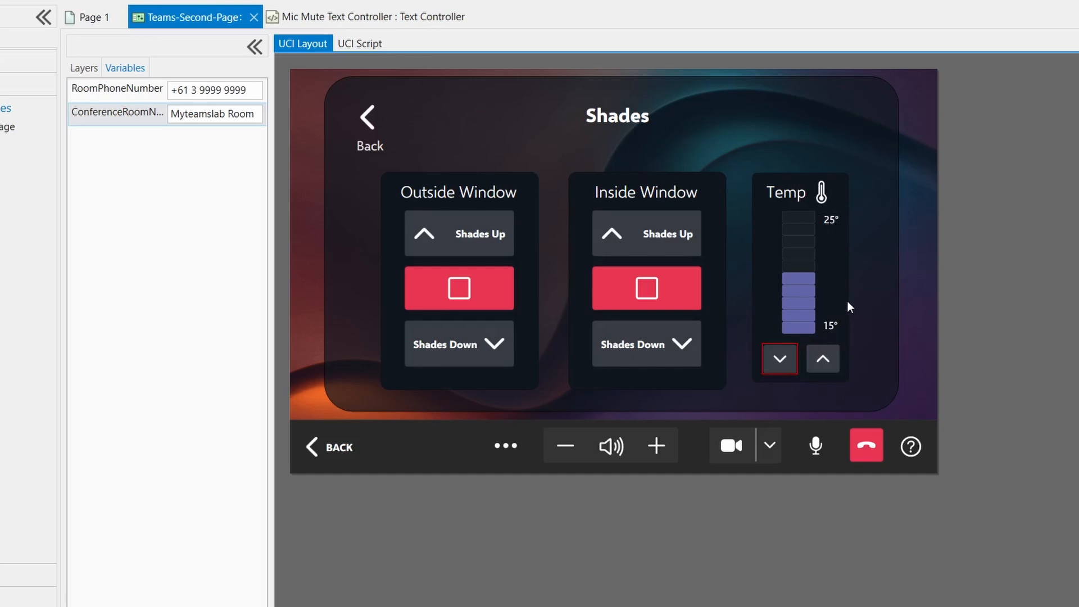
Leave the Shades page, open the Lights page, and move the Front, Center and Rear Lights faders.
click(368, 121)
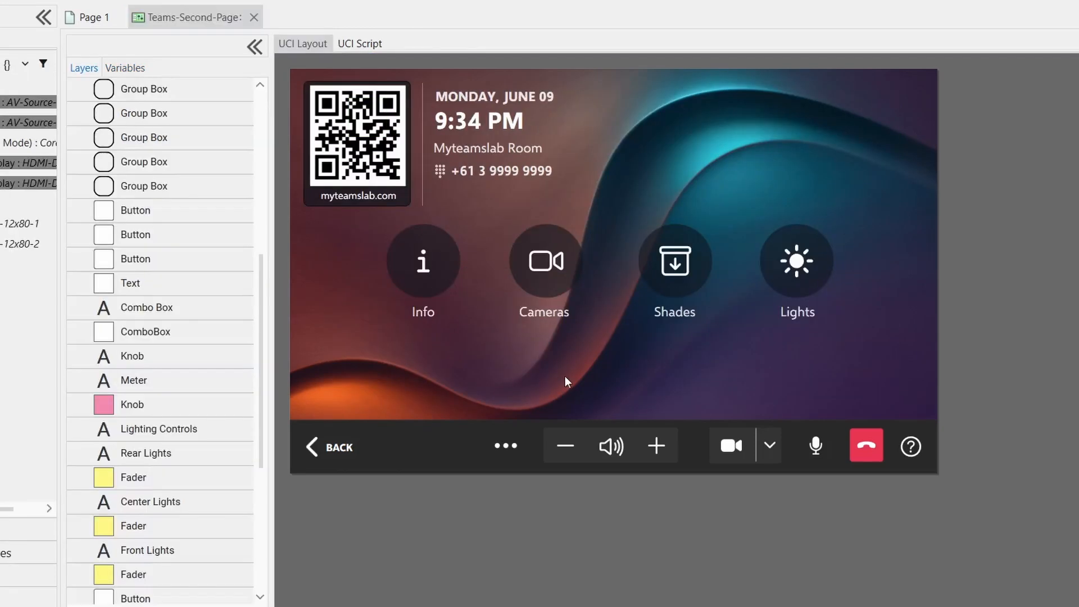
click(797, 260)
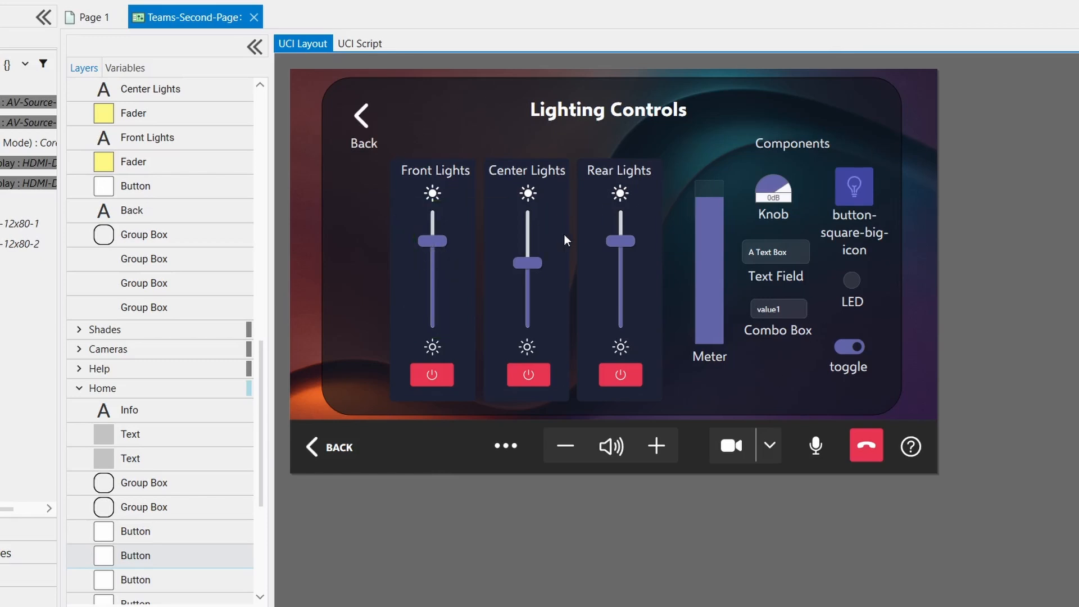
drag(431, 242, 449, 261)
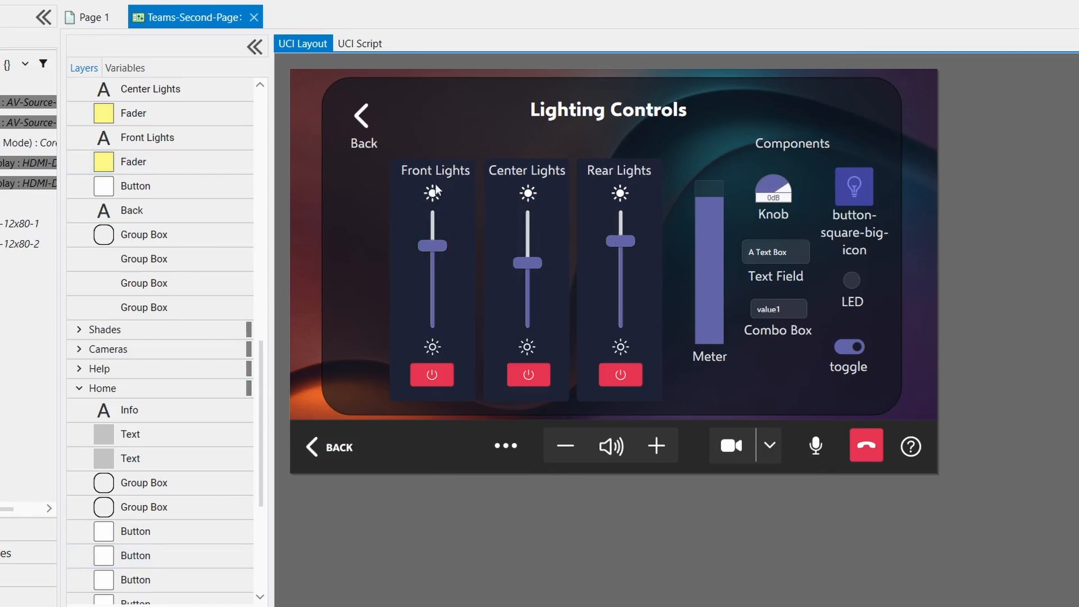
mouse_move(441, 246)
mouse_down()
mouse_move(441, 270)
mouse_move(441, 239)
mouse_move(441, 250)
mouse_up()
drag(527, 262, 540, 239)
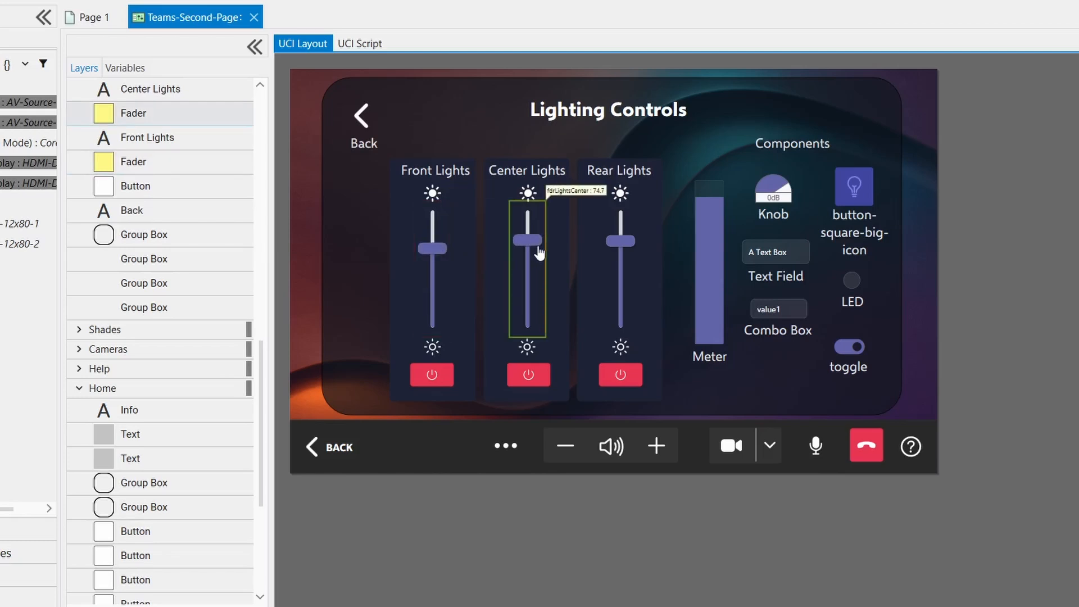
click(633, 245)
mouse_move(634, 246)
mouse_down()
mouse_move(632, 310)
mouse_move(633, 235)
mouse_move(641, 247)
mouse_up()
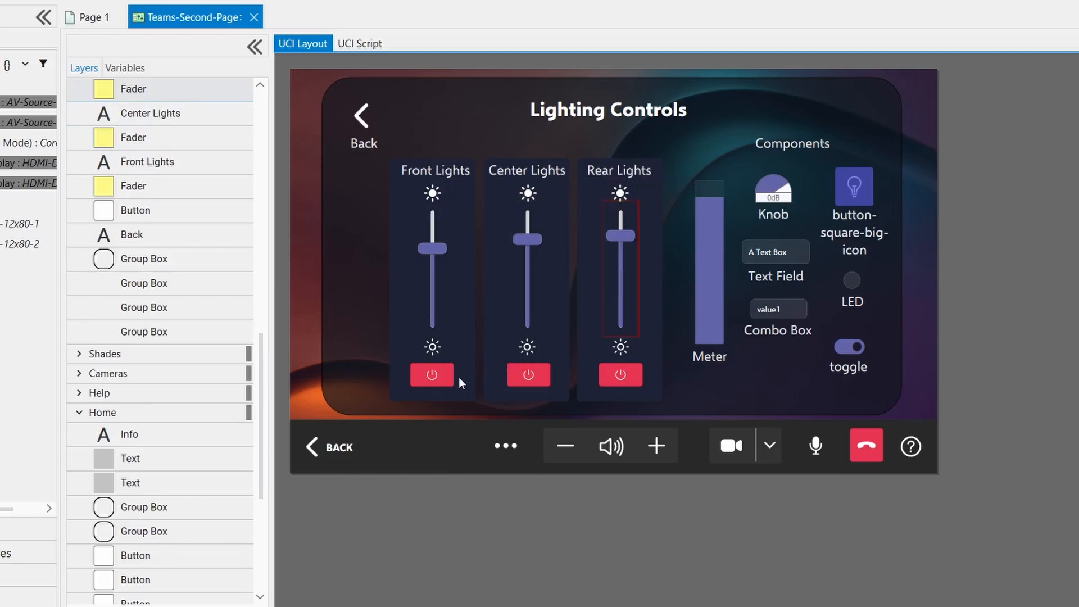
Switch off the Front, Center and Rear Lights with their power buttons, and raise all three faders again.
click(430, 375)
click(531, 375)
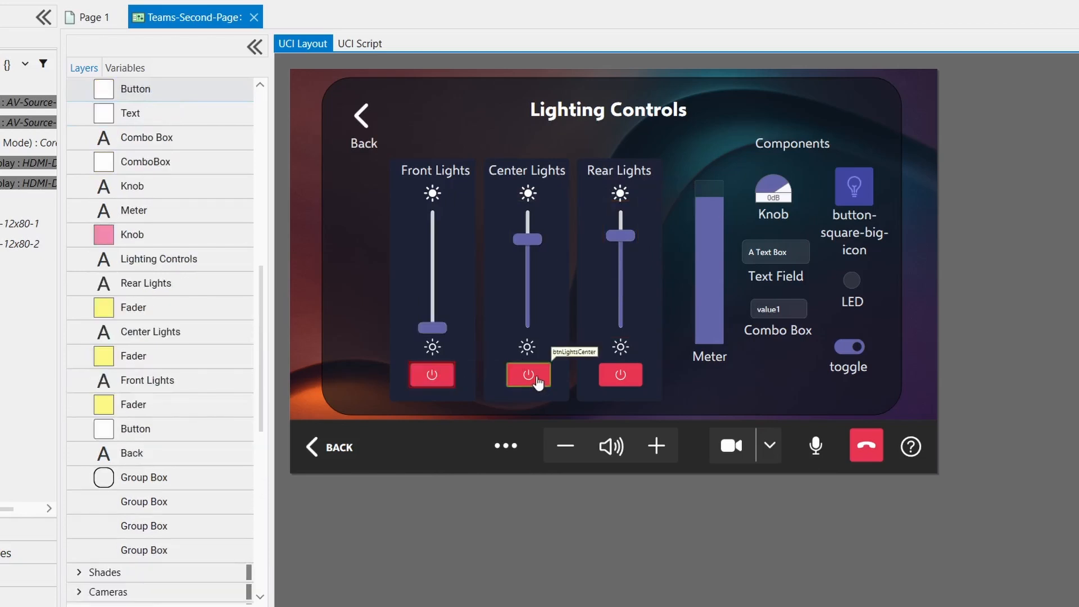
click(600, 378)
drag(532, 328, 541, 254)
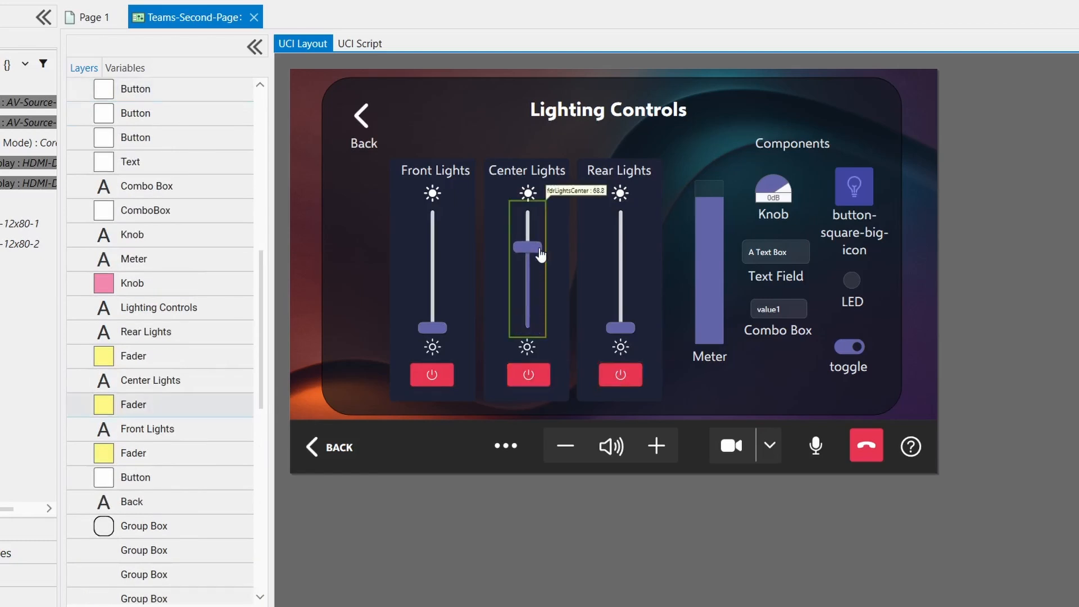
drag(432, 327, 434, 232)
click(621, 327)
drag(621, 329, 621, 250)
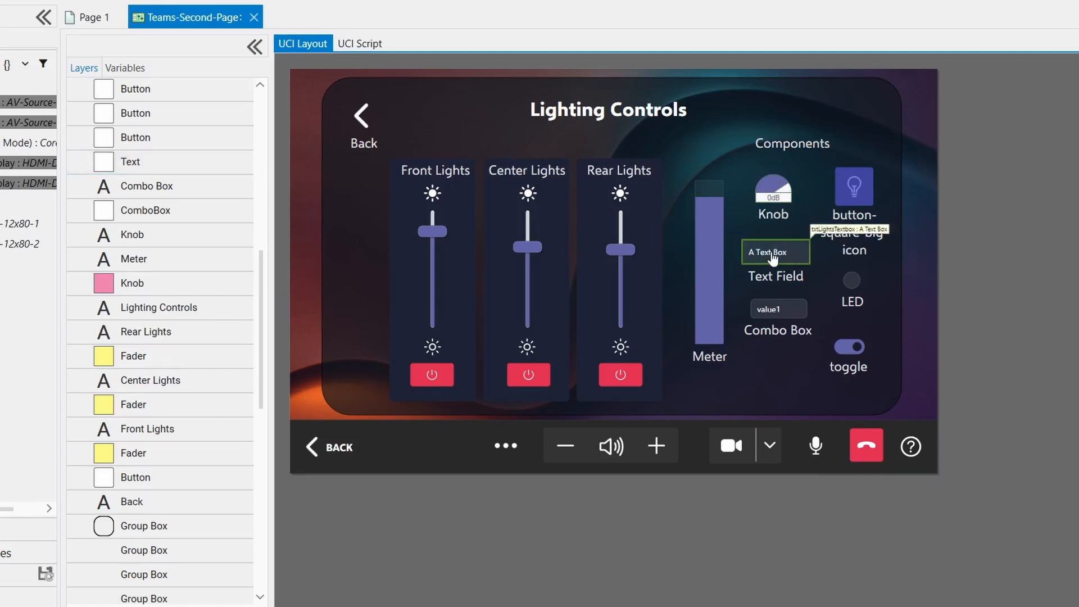
Set the Components Combo Box to value2 and repeatedly test the light bulb button and the toggle switch.
click(795, 313)
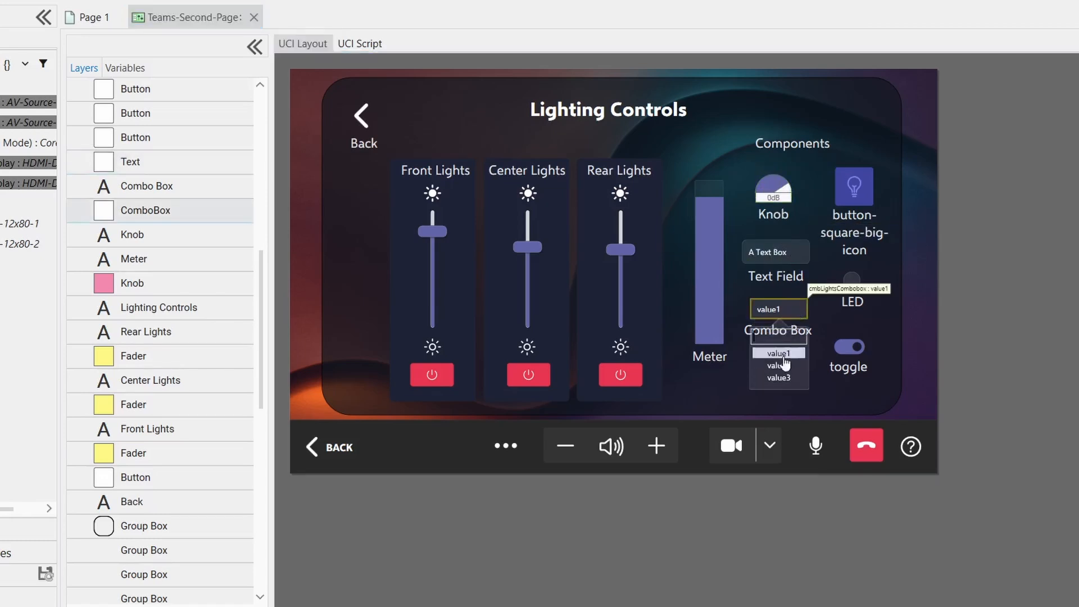
click(780, 366)
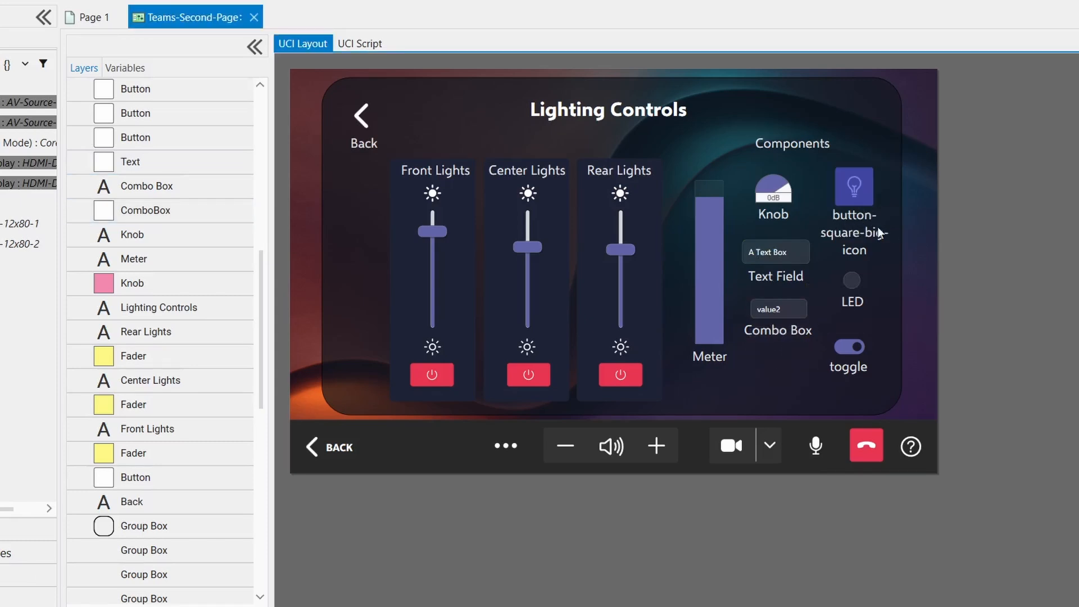
click(862, 198)
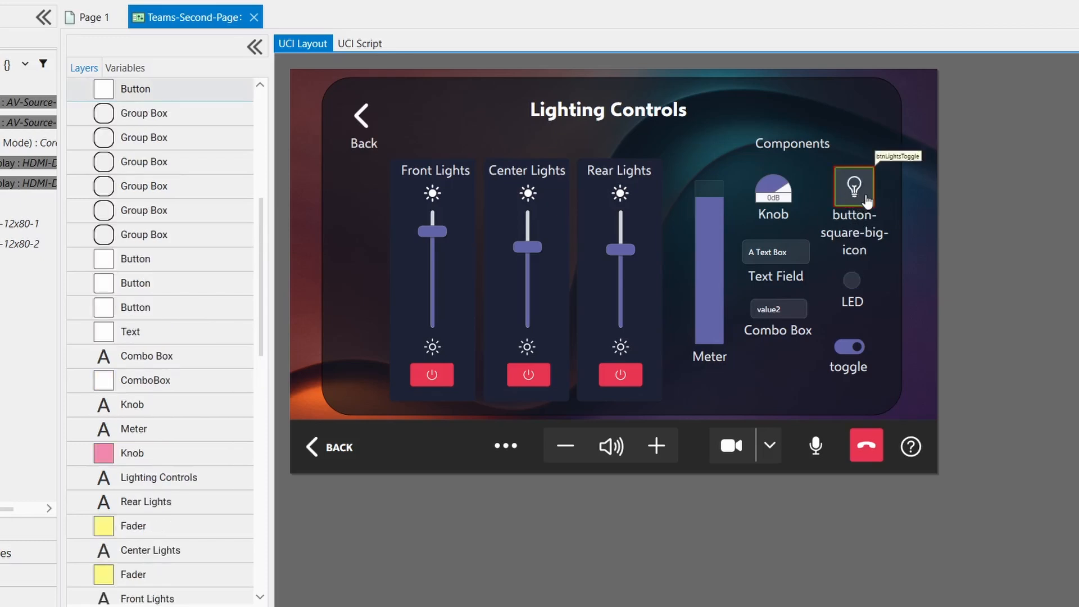
click(867, 201)
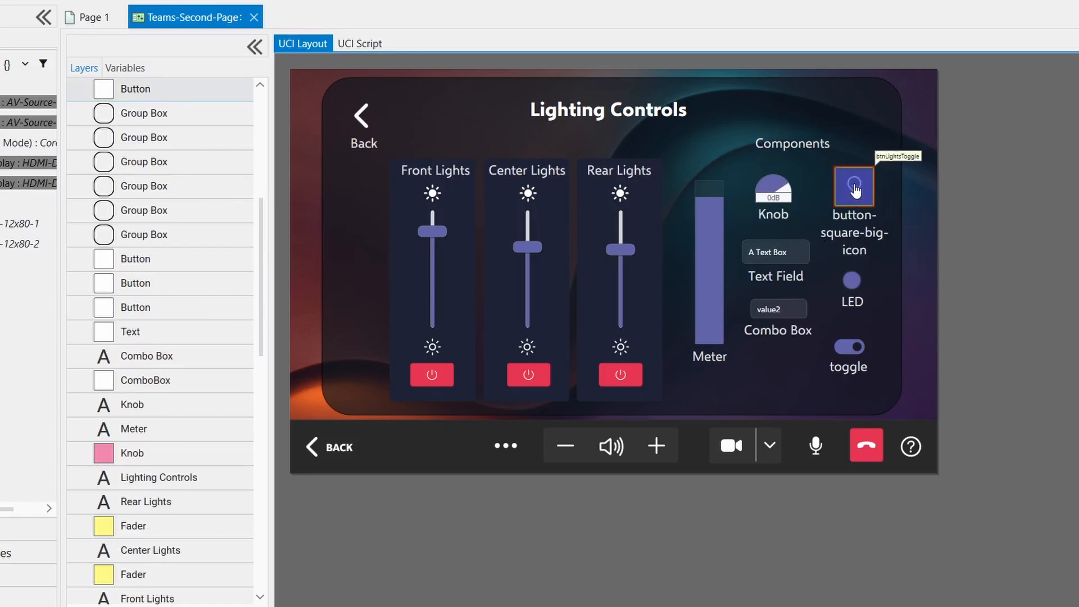
click(866, 198)
click(866, 198)
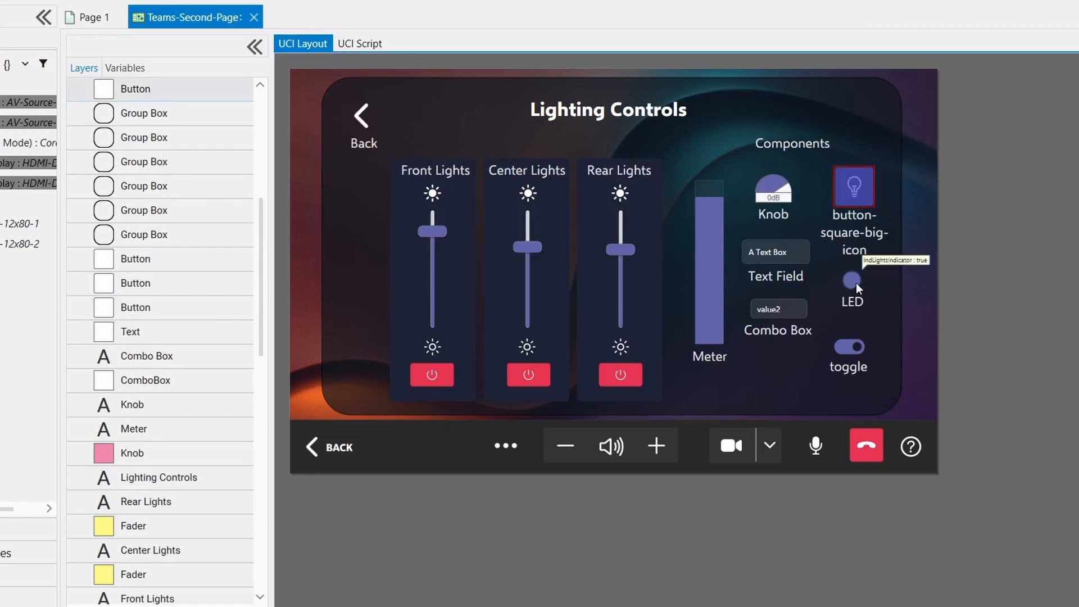
click(869, 200)
click(869, 200)
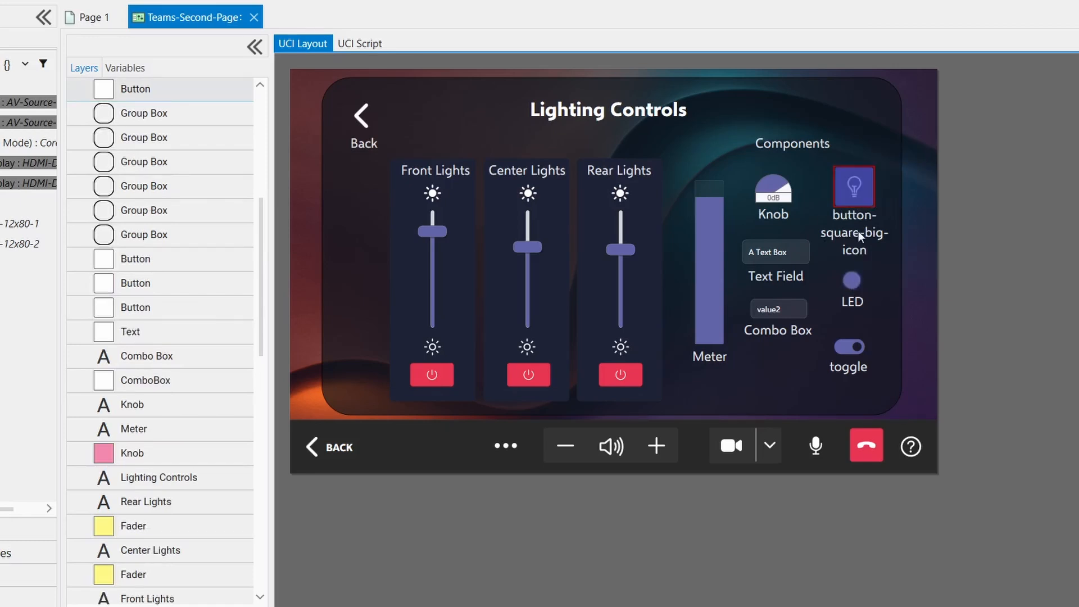
click(862, 203)
click(863, 207)
click(853, 345)
click(856, 352)
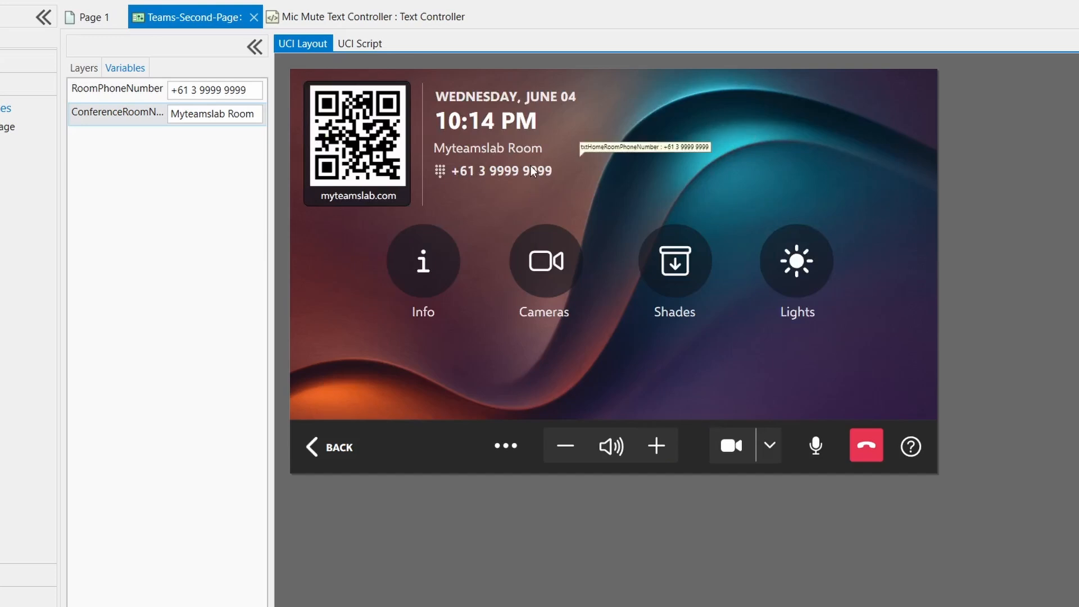
View the UCI script's opening comments, Variables and Named Controls sections, placing the cursor in namedCompMicMuteTextController on line 20.
click(364, 45)
scroll(487, 170, up, 15)
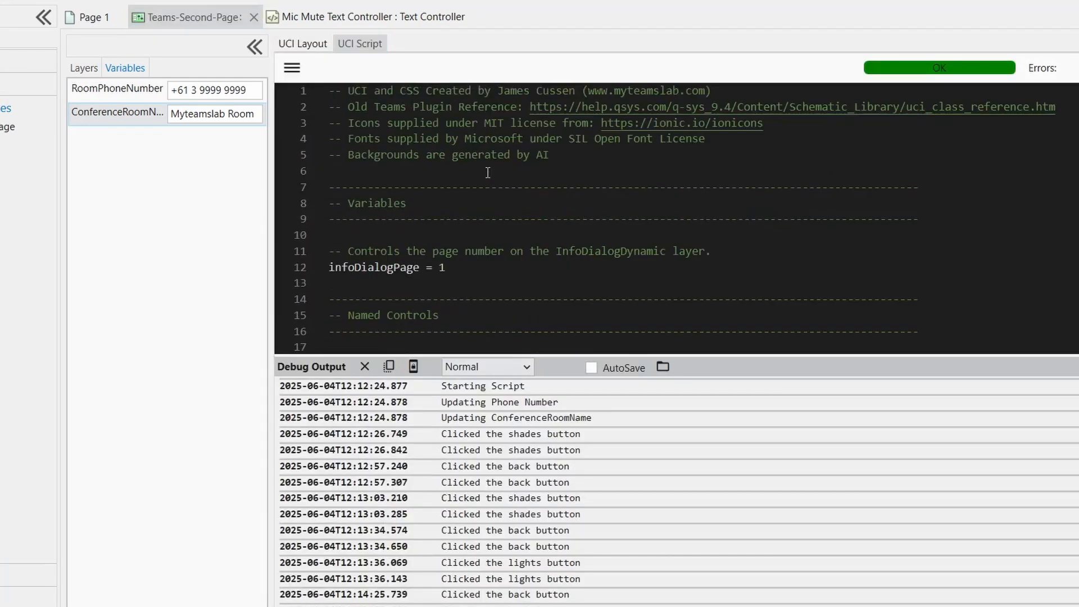
scroll(480, 165, down, 1)
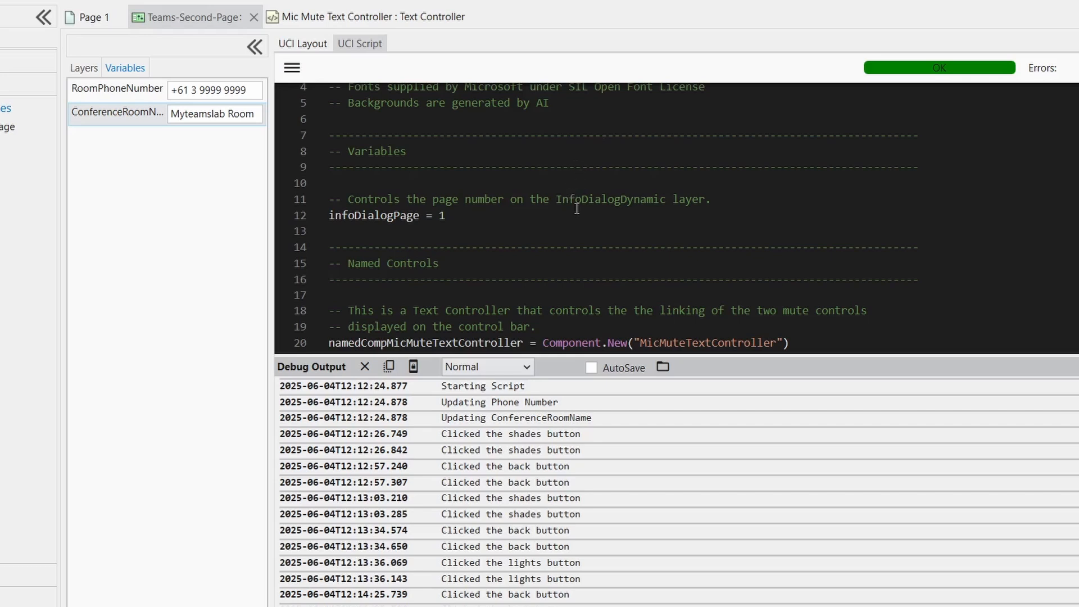
scroll(577, 208, down, 3)
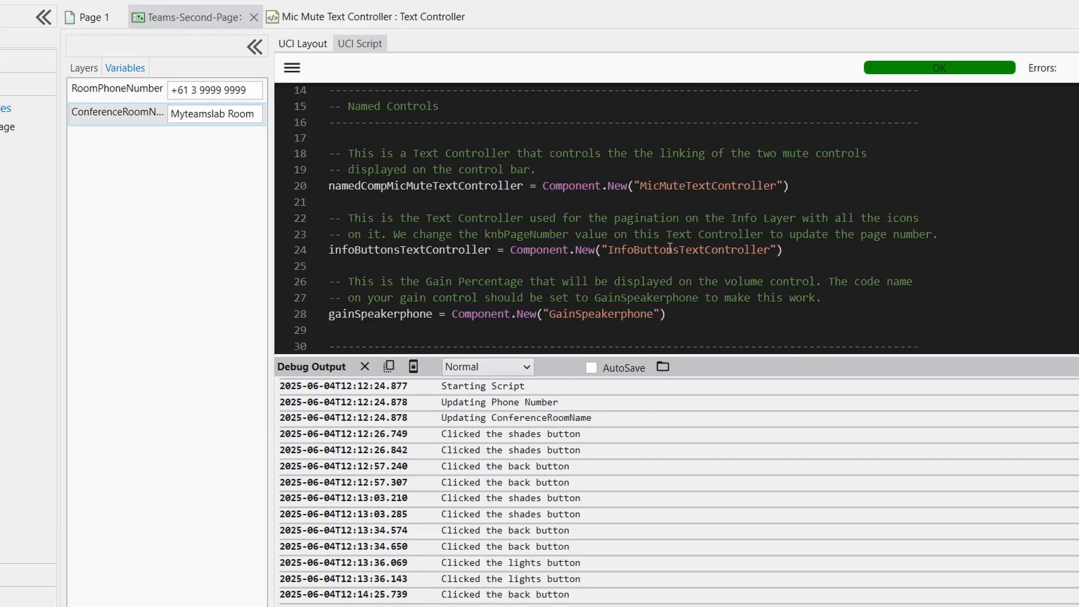
click(406, 186)
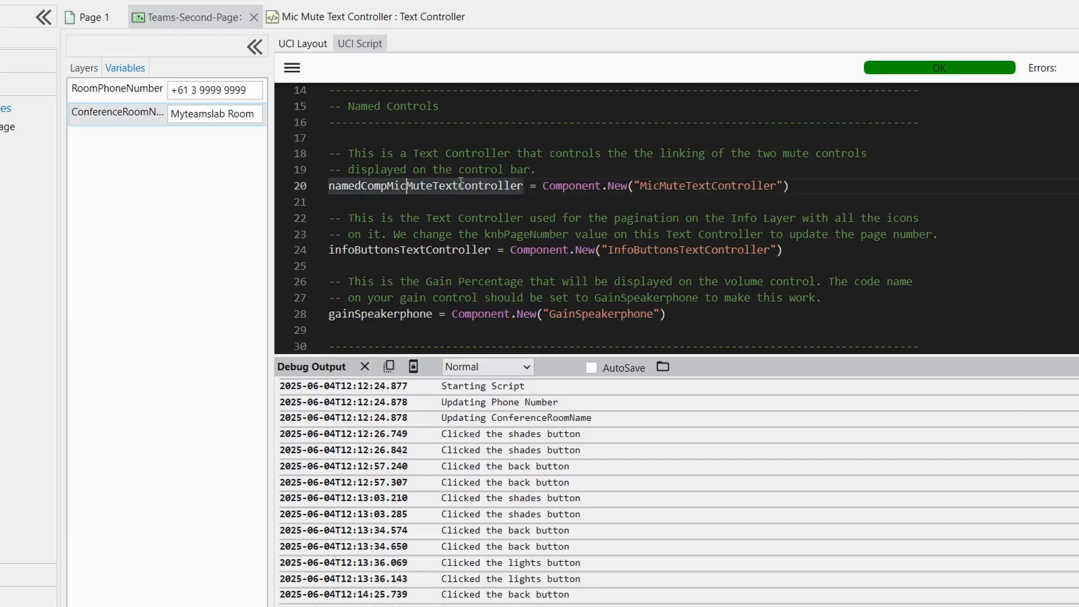
Test the microphone mute button in the UCI layout and return to the UCI script.
click(303, 44)
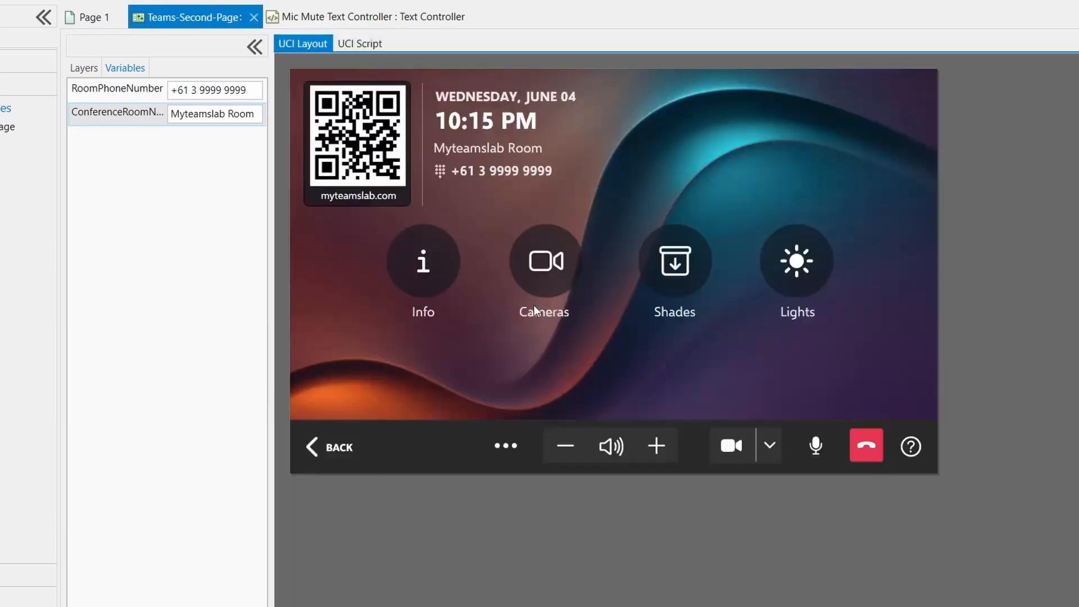
click(815, 445)
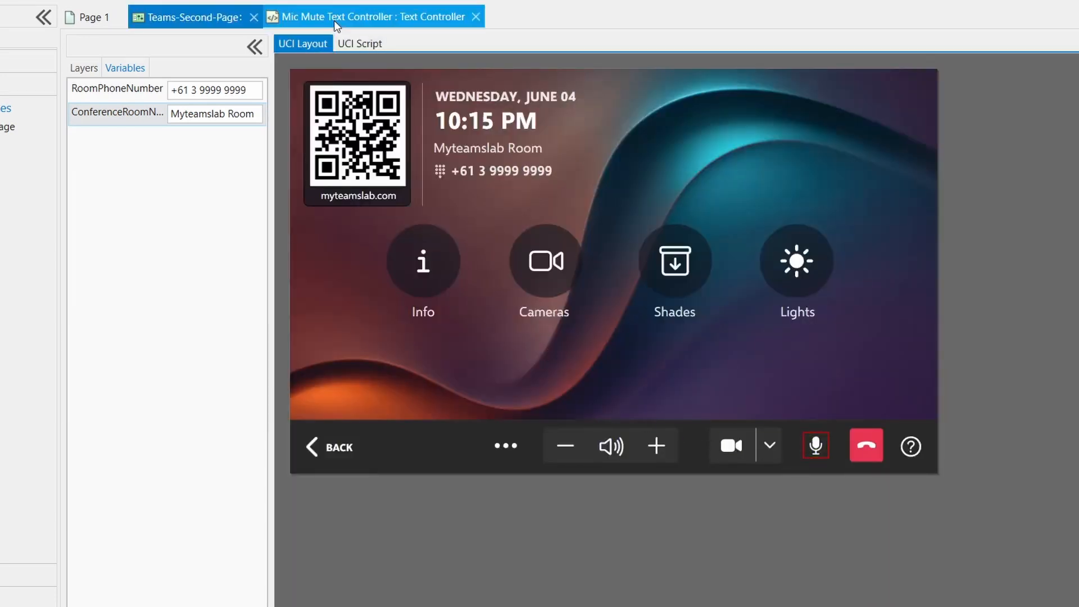
click(360, 44)
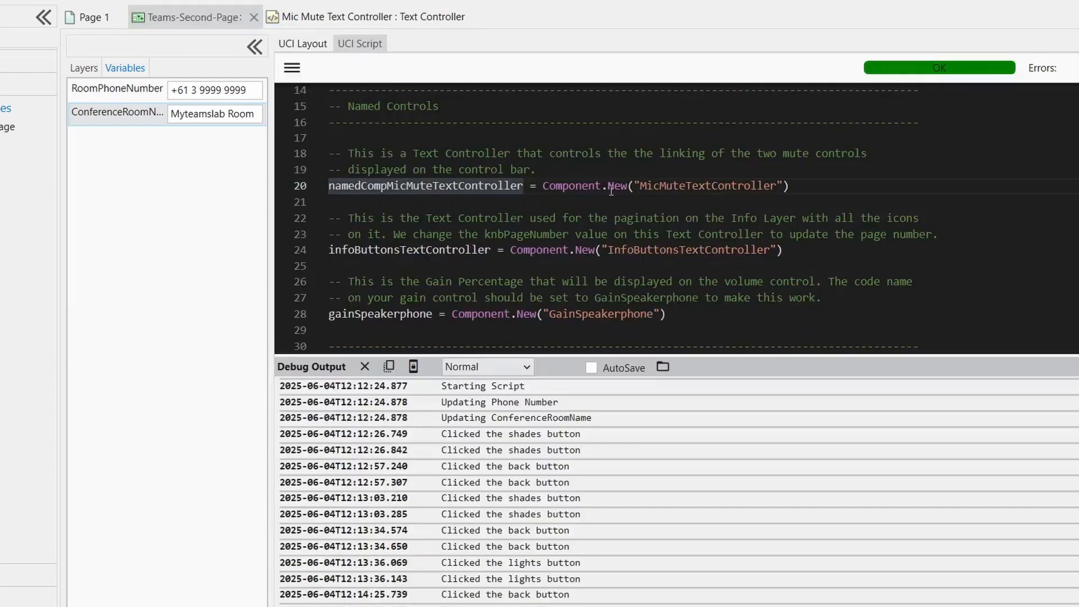
Stop the emulation from the Page 1 schematic and view the Mic Mute Text Controller's Code Name property.
click(90, 16)
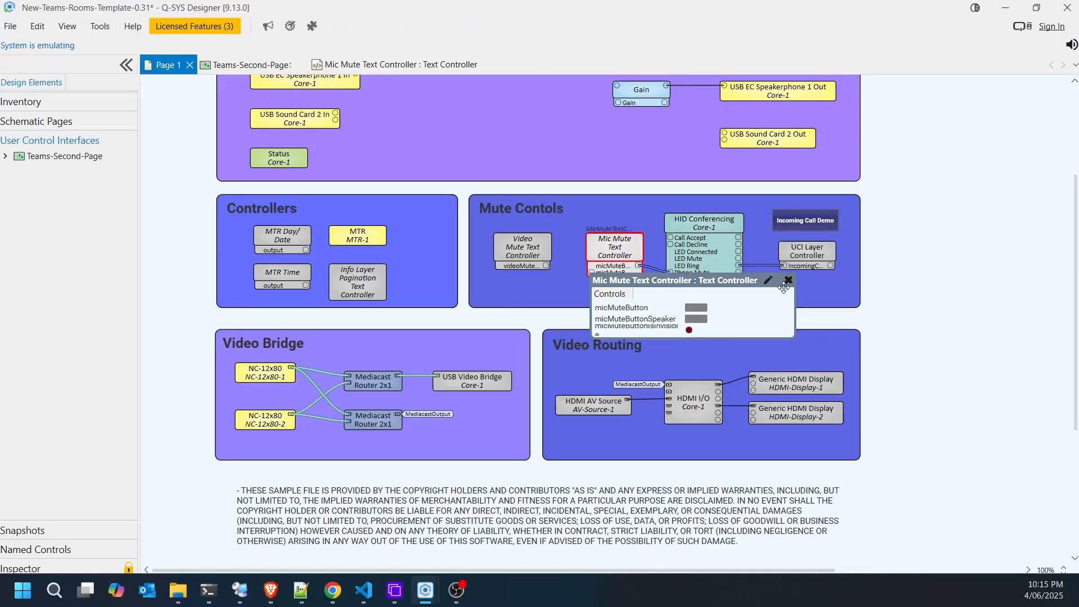
click(644, 245)
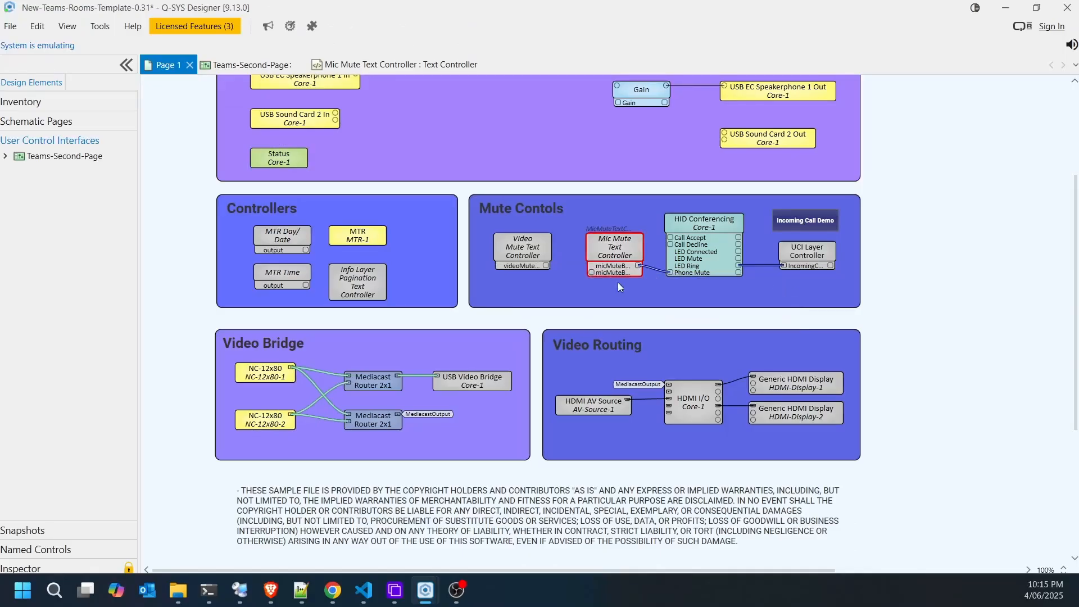
click(10, 27)
click(84, 212)
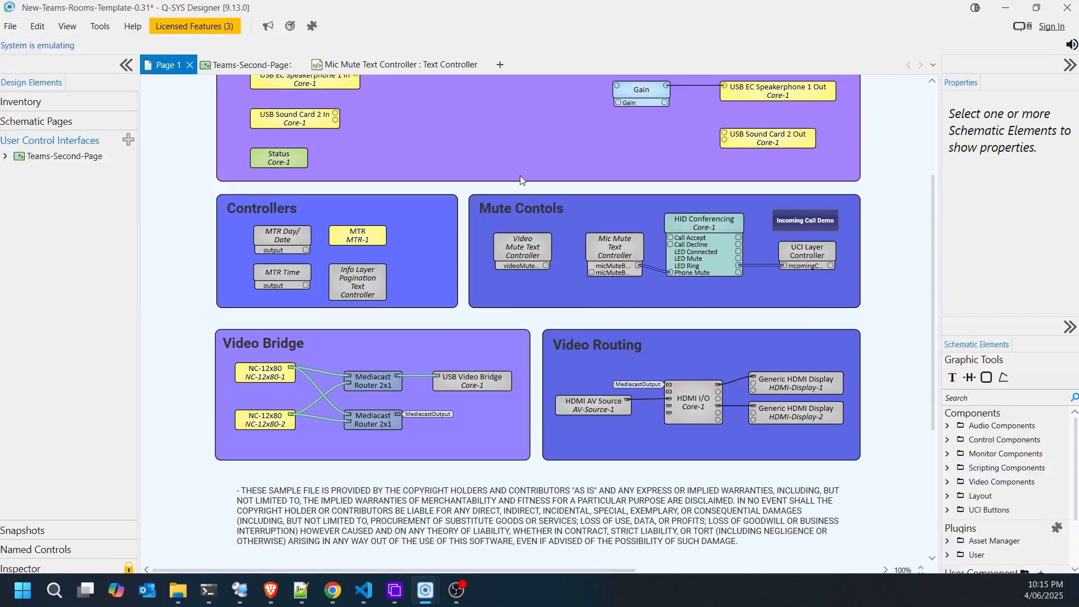
click(624, 228)
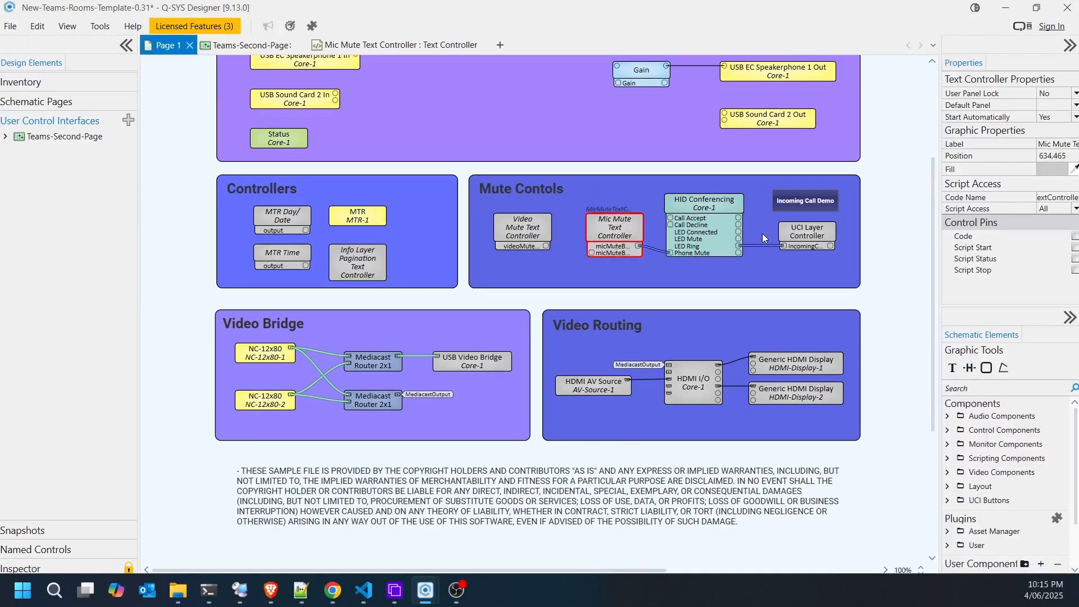
click(1057, 200)
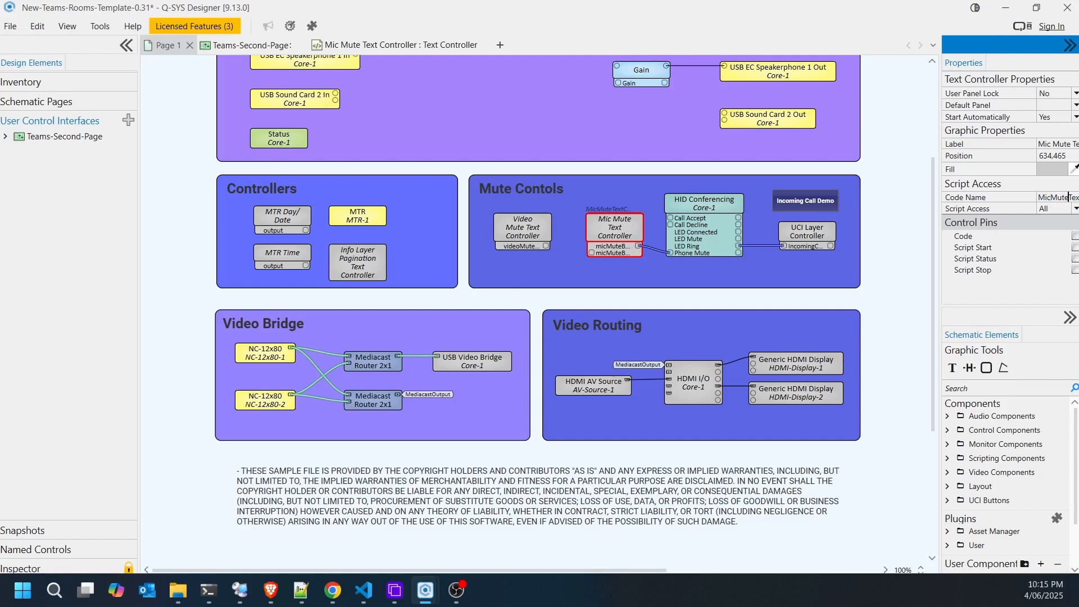
Examine the Teams-Second-Page UCI script's Home UCI Controls and MTR Style Volume Display Logic sections.
click(250, 45)
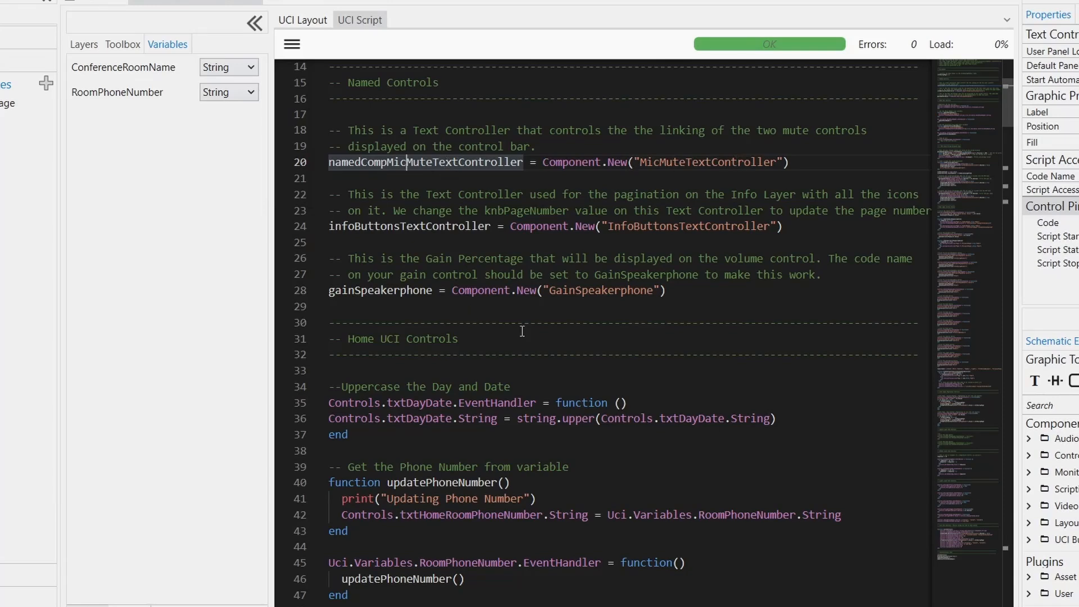
scroll(579, 283, down, 6)
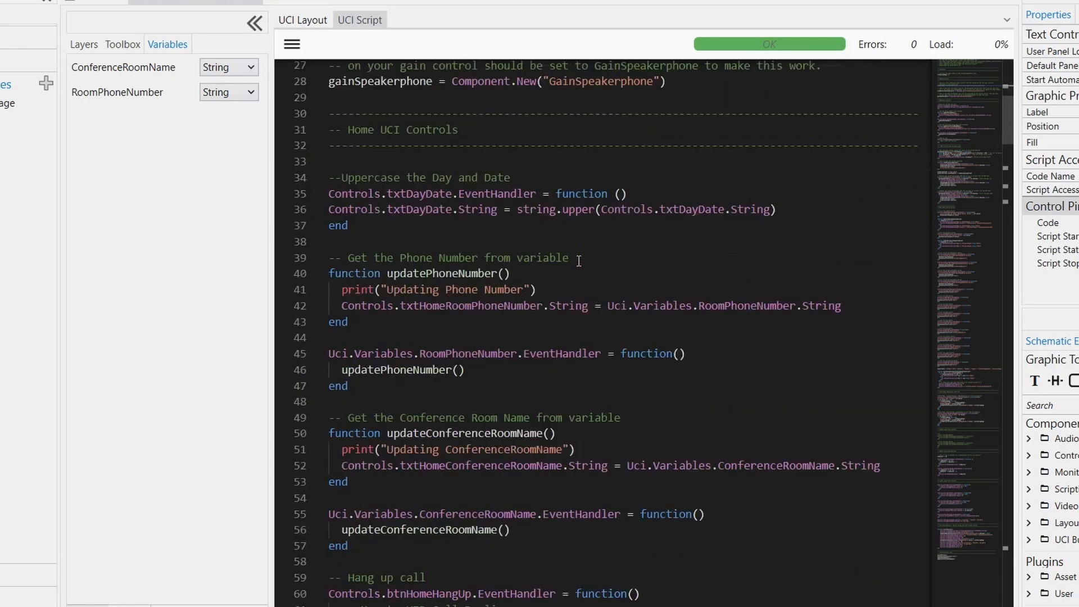
scroll(565, 213, up, 1)
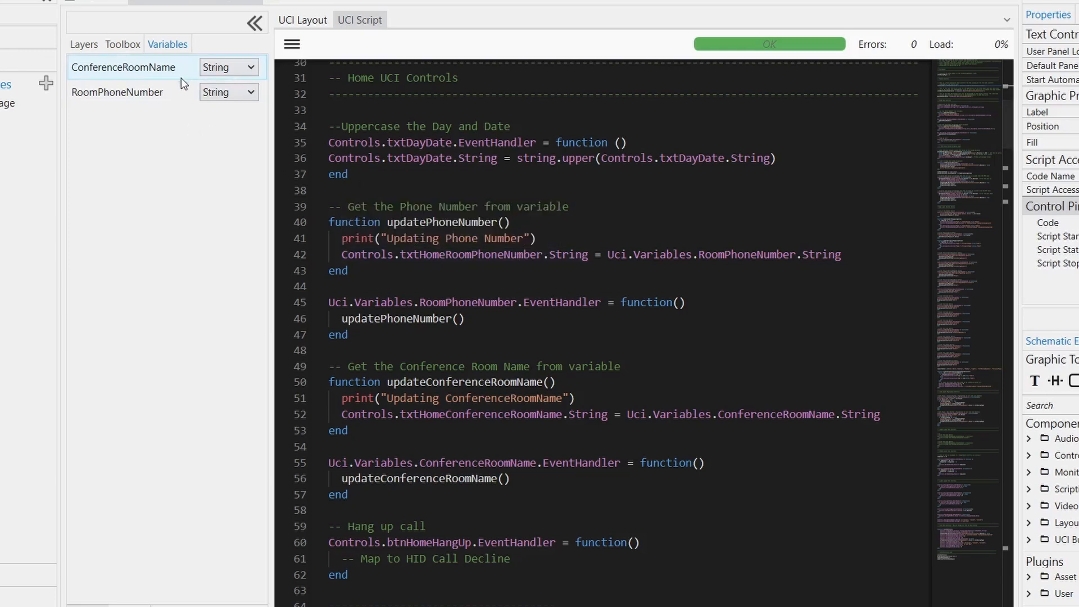
scroll(601, 264, down, 11)
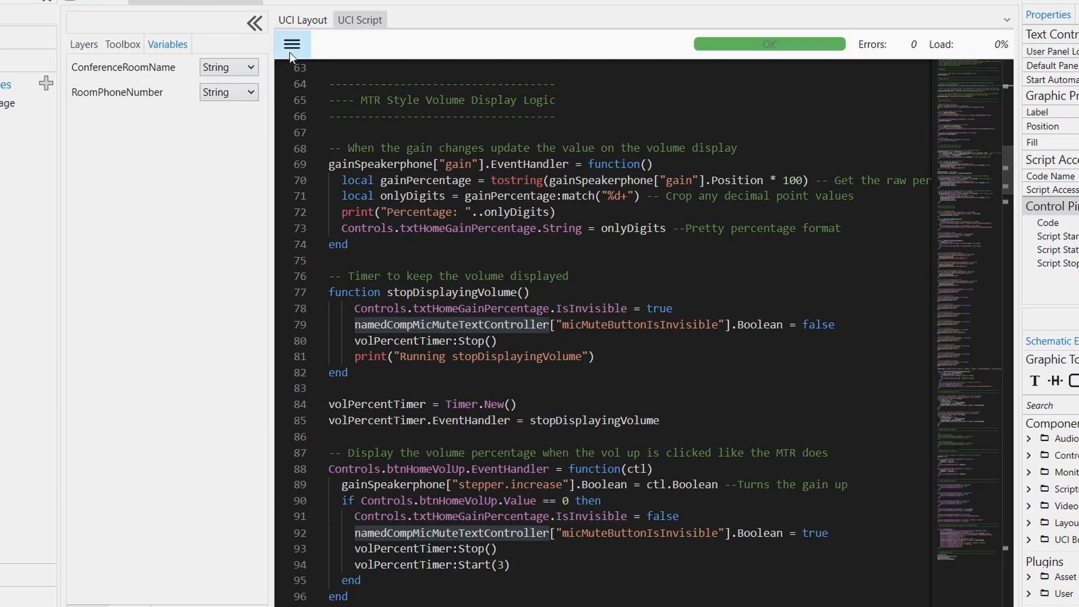
Compare the volume buttons in the UCI layout with the script's MTR Style Volume Display Logic, selecting the volume up button.
click(301, 19)
click(611, 407)
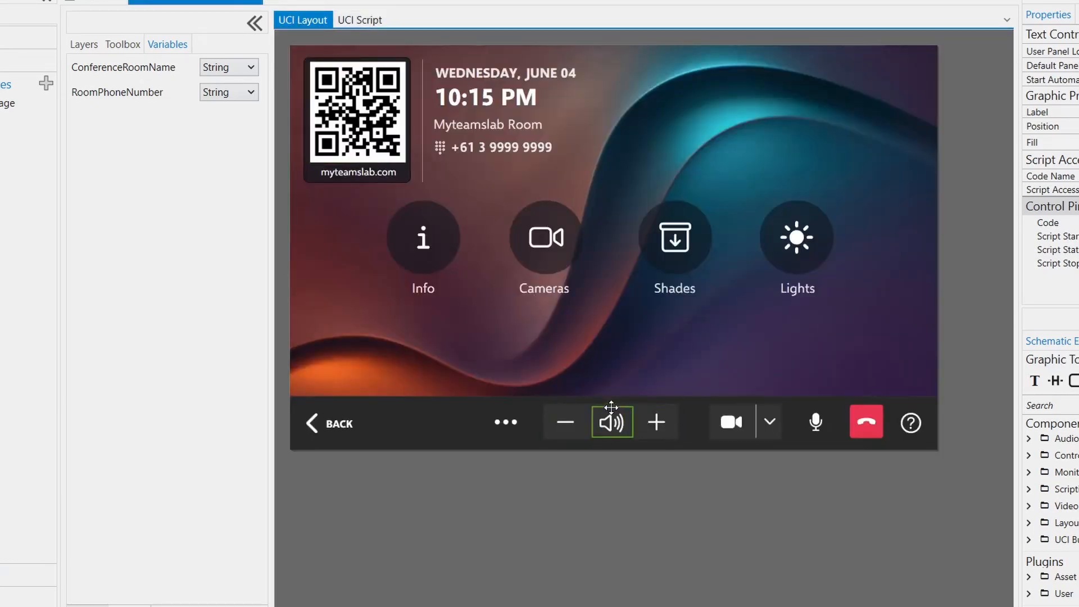
click(363, 20)
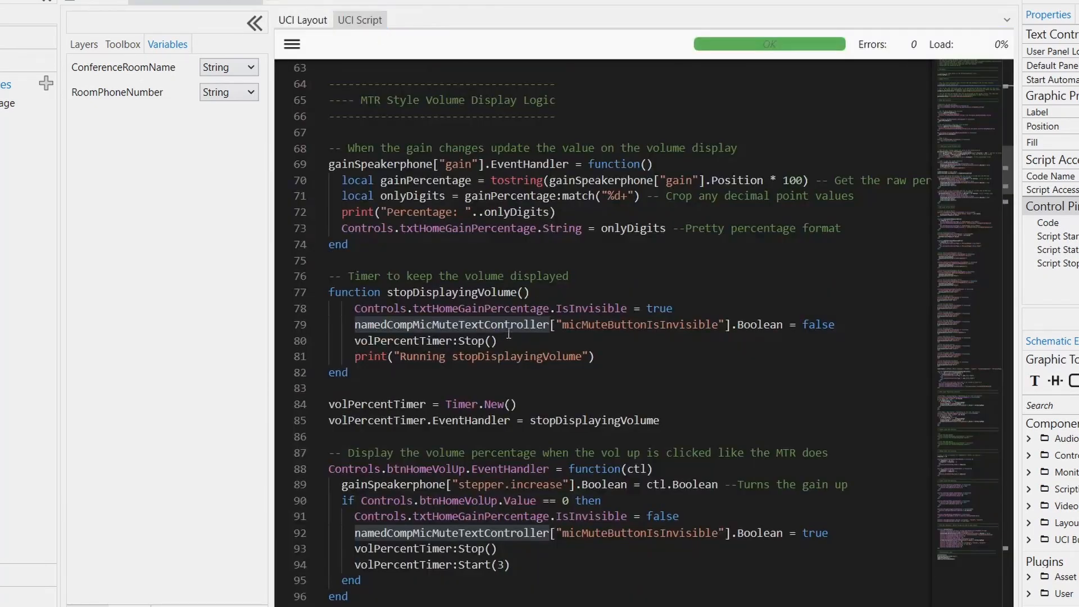
click(680, 242)
scroll(607, 388, down, 3)
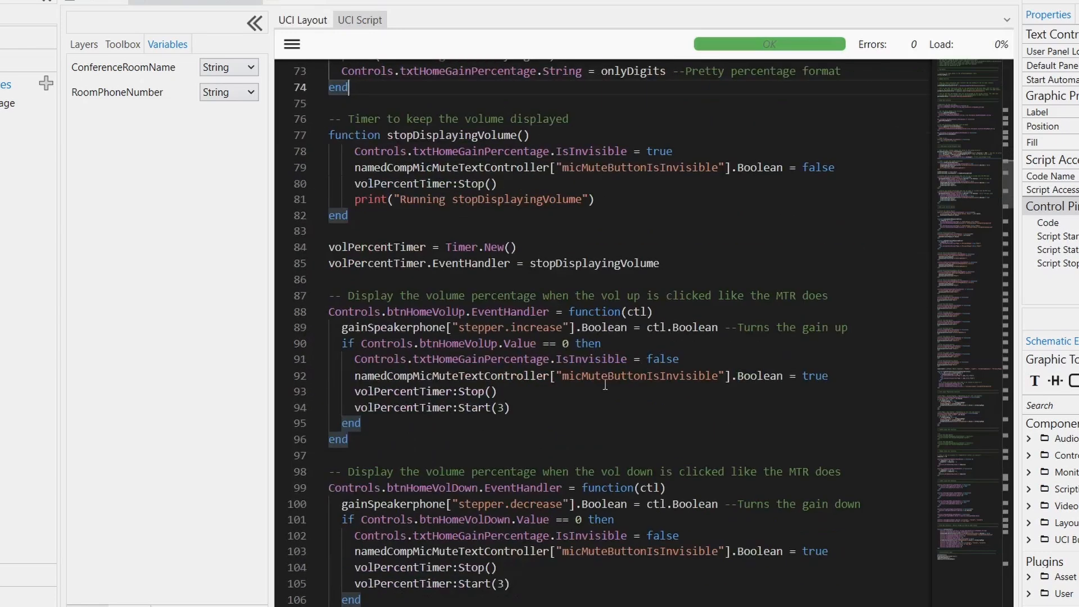
scroll(604, 385, up, 3)
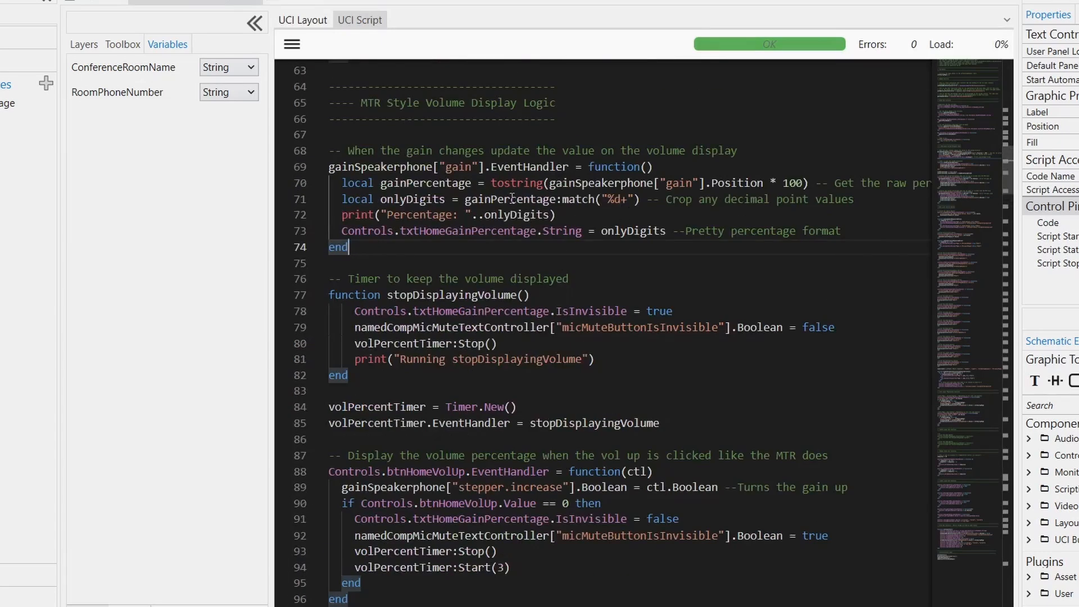
click(303, 20)
click(658, 423)
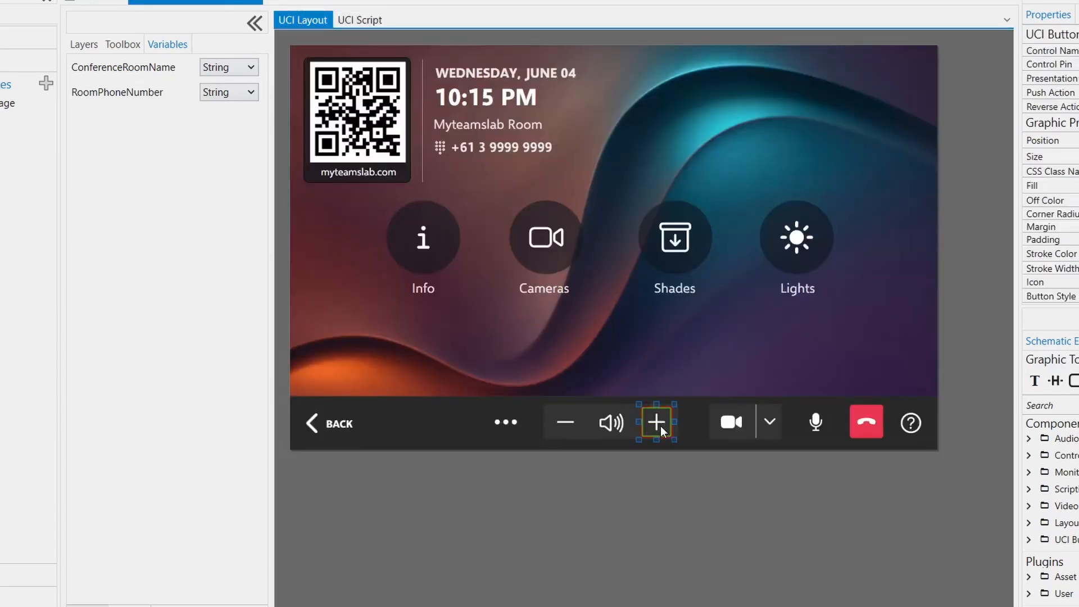
click(359, 20)
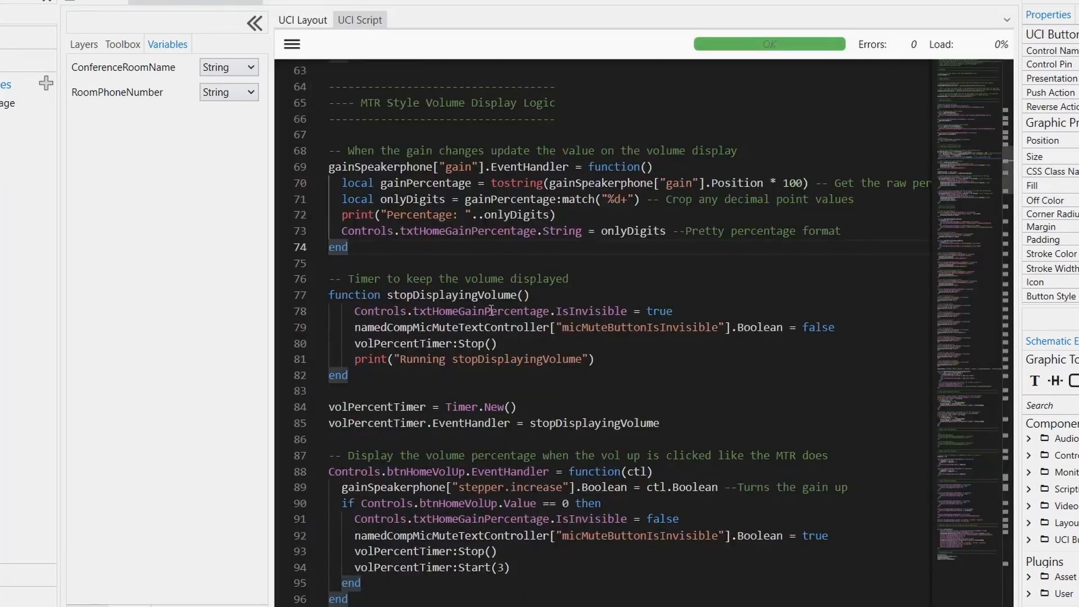
Review the stopDisplayingVolume function and highlight the MicMuteTextController component name on line 20 of the Named Controls section.
scroll(491, 310, down, 10)
scroll(540, 189, up, 10)
scroll(541, 189, up, 1)
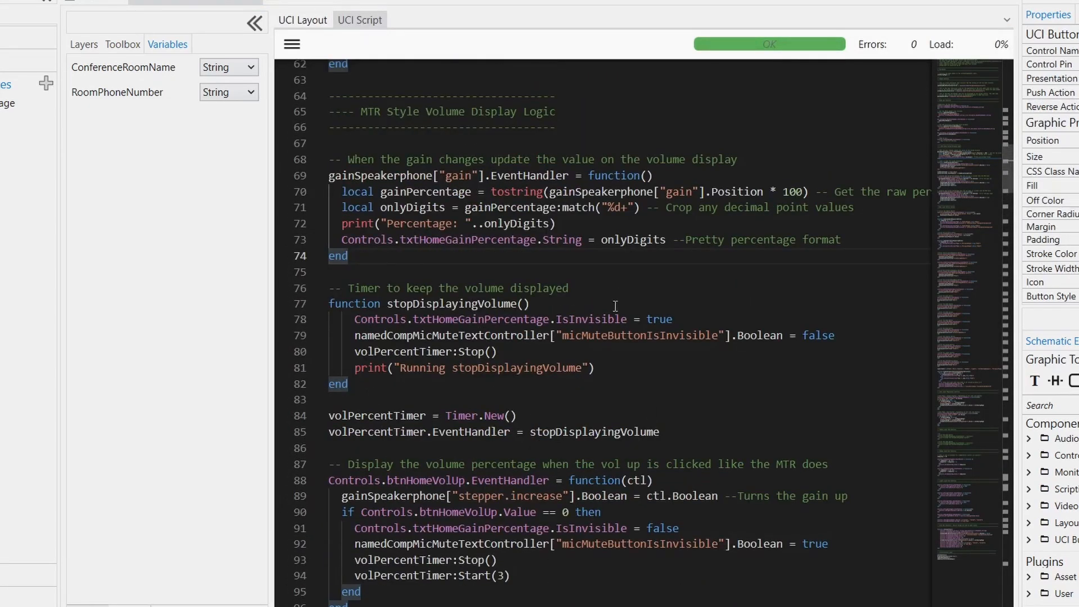
mouse_move(560, 326)
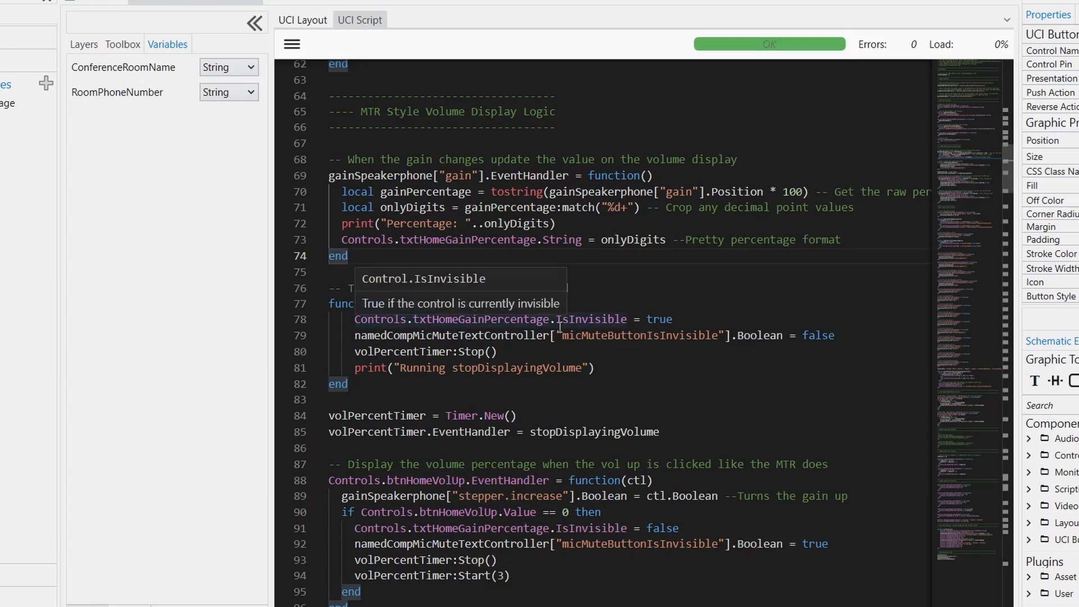
scroll(560, 326, up, 18)
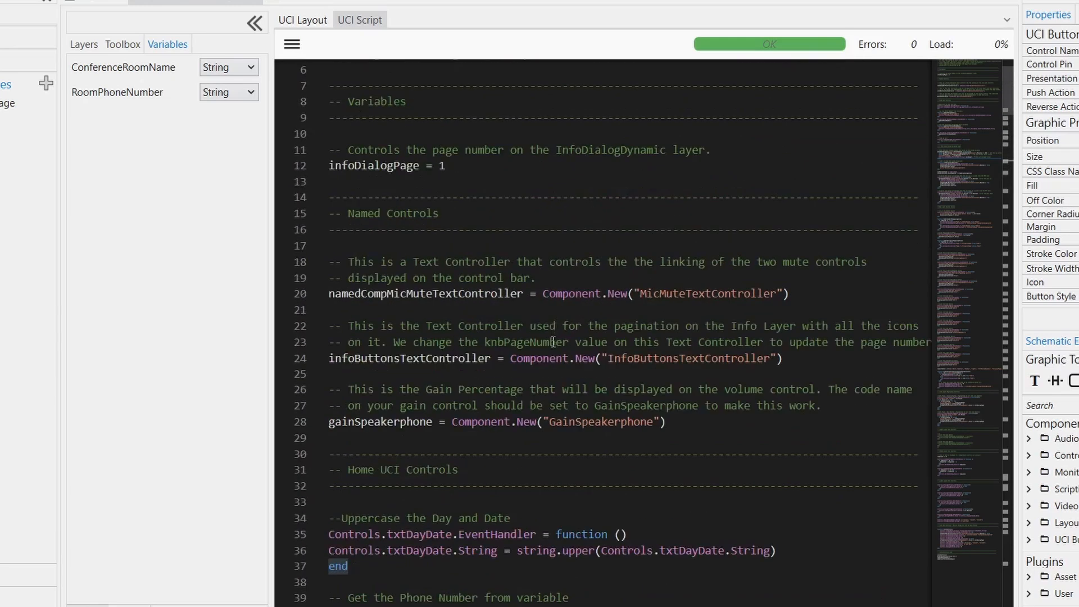
double_click(687, 243)
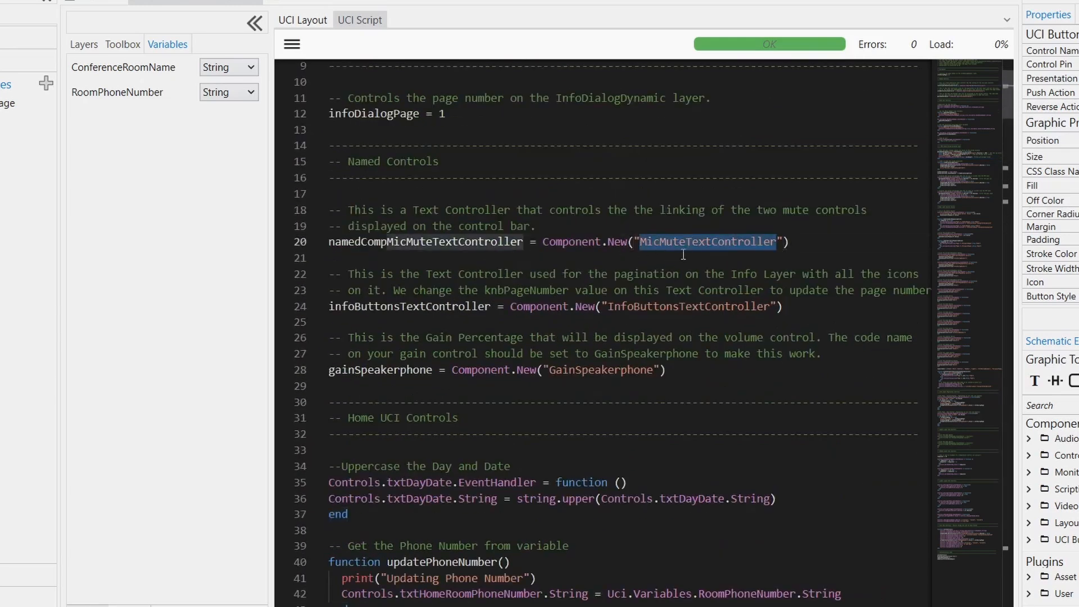
click(684, 283)
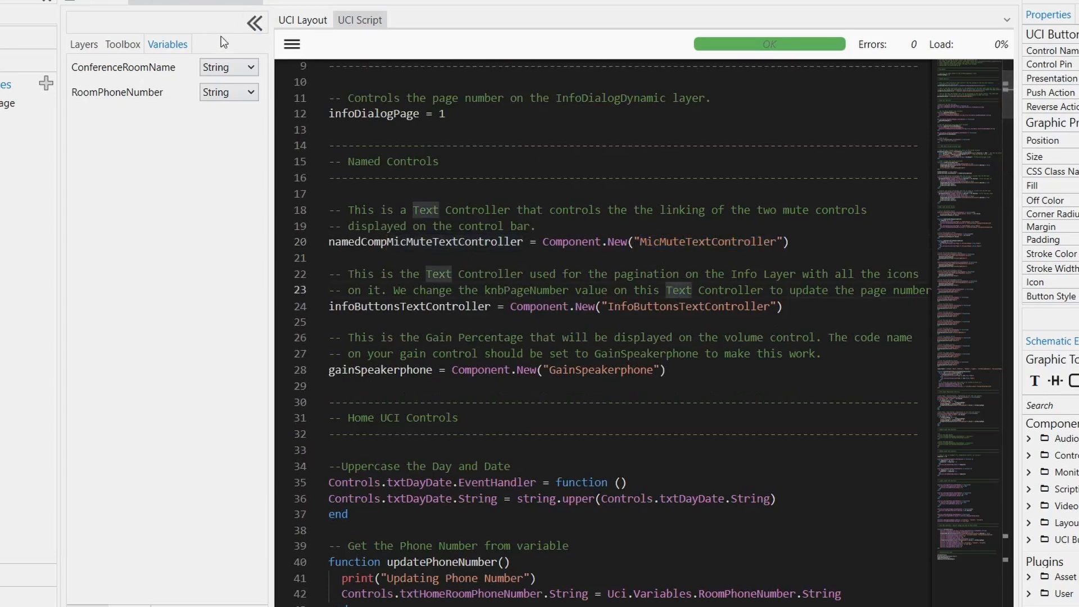
Examine the script's volume up and down handlers and the camera and ellipsis popup handlers under Home Layer Button Events.
scroll(545, 292, down, 19)
scroll(546, 292, down, 2)
scroll(534, 289, up, 4)
scroll(524, 286, down, 4)
scroll(514, 309, down, 4)
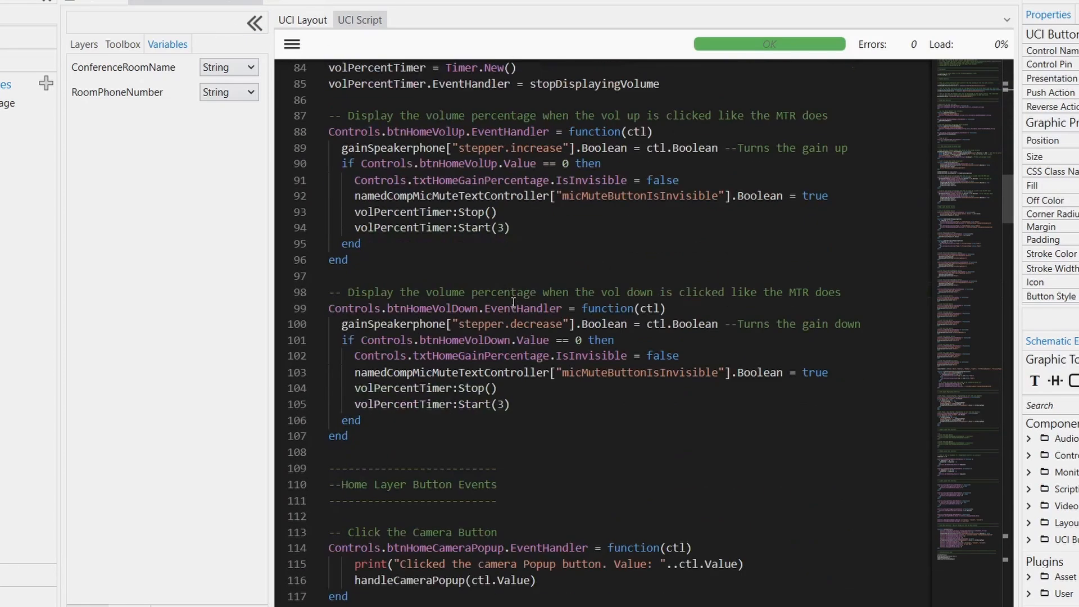
scroll(509, 337, down, 7)
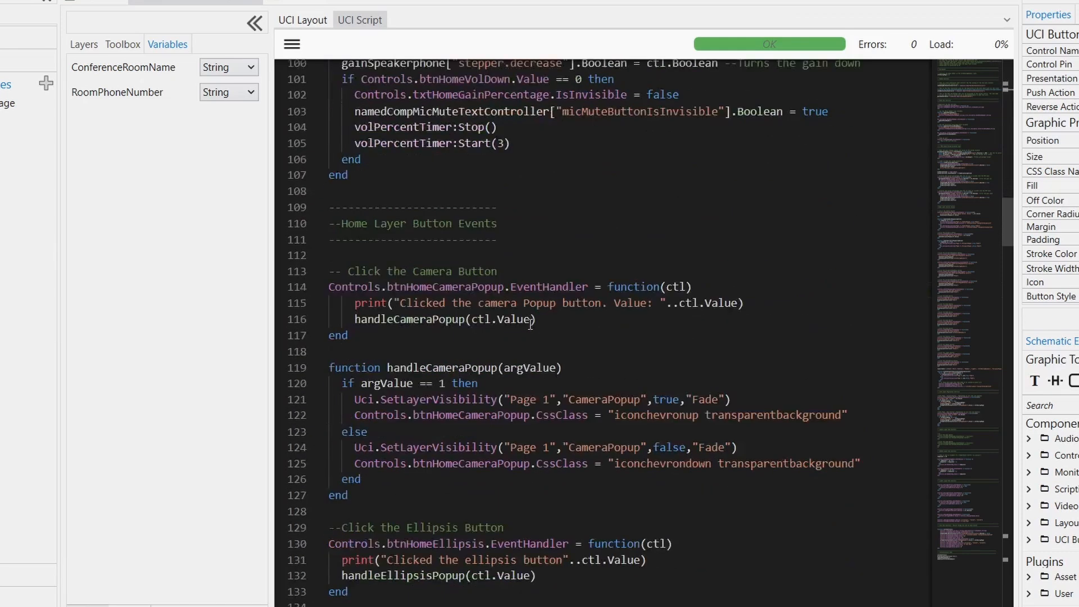
scroll(540, 270, down, 2)
scroll(506, 236, up, 1)
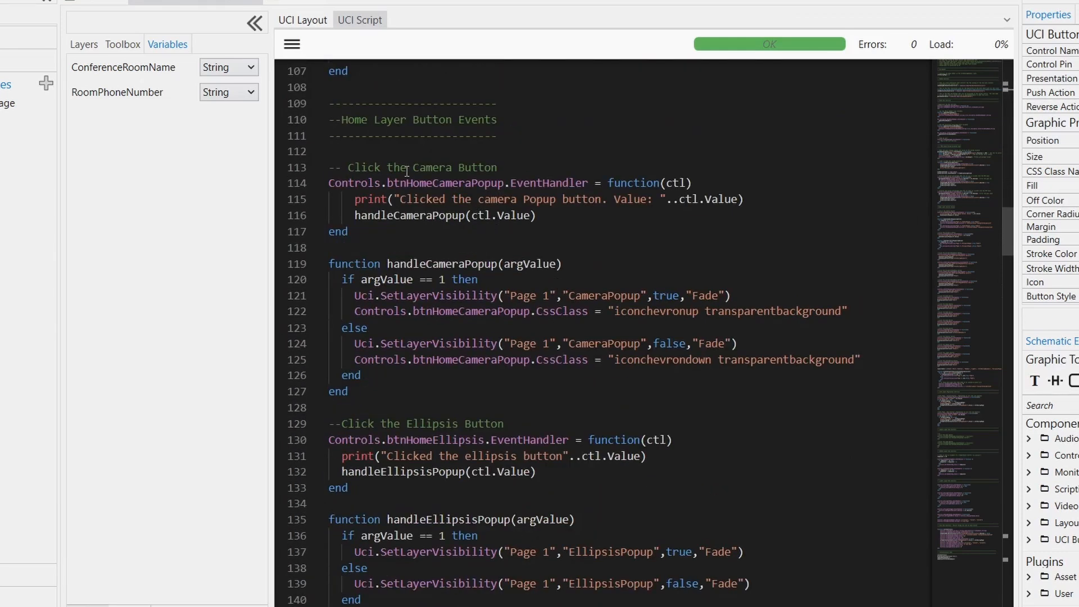
mouse_move(443, 186)
scroll(572, 266, down, 2)
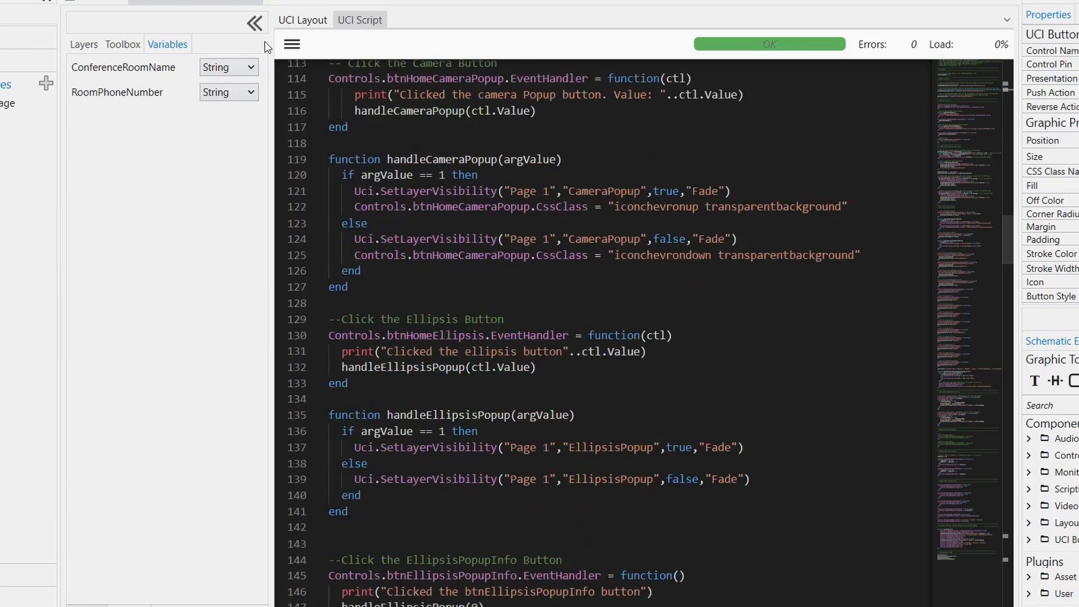
Check the ellipsis button in the UCI layout, return to the UCI script and show the Page 1 layers.
click(288, 21)
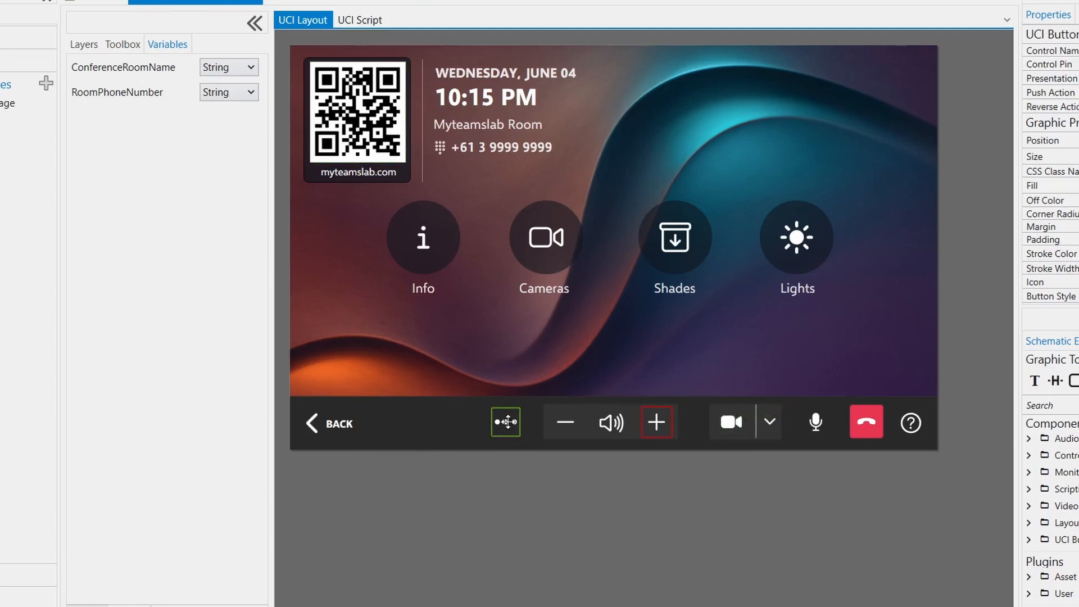
click(360, 20)
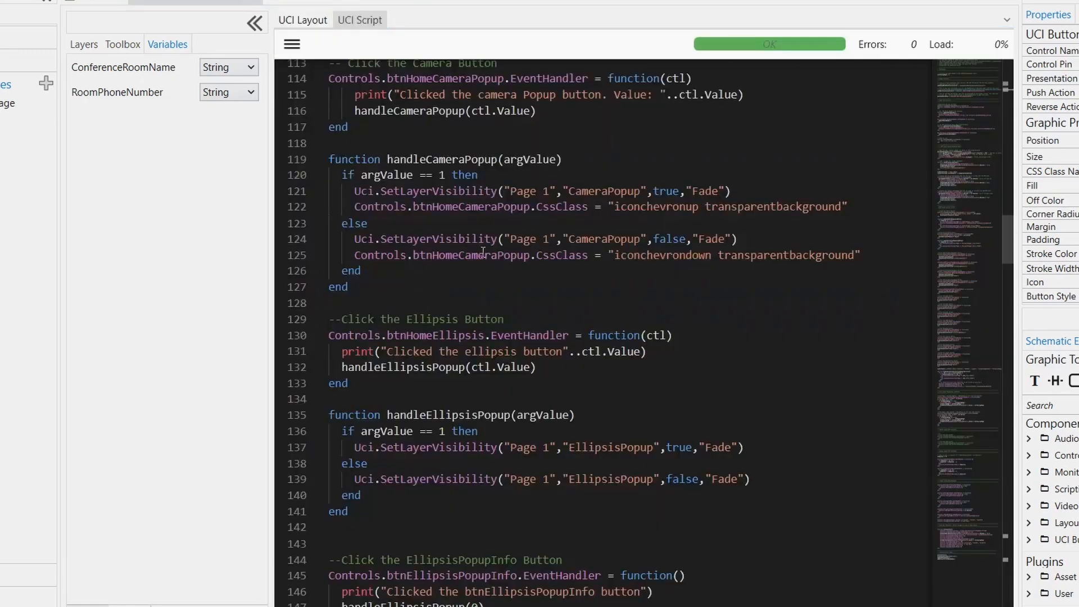
click(84, 43)
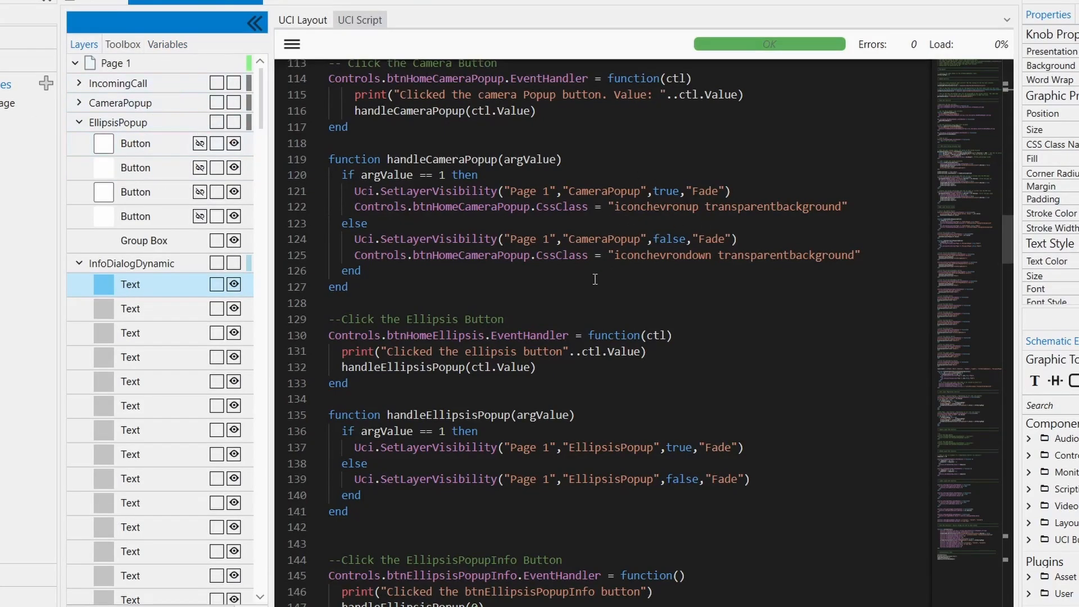
Examine the script's help, back, cameras, shades and lights button handlers that call displayLayerInterlock.
scroll(596, 277, down, 10)
scroll(613, 264, down, 16)
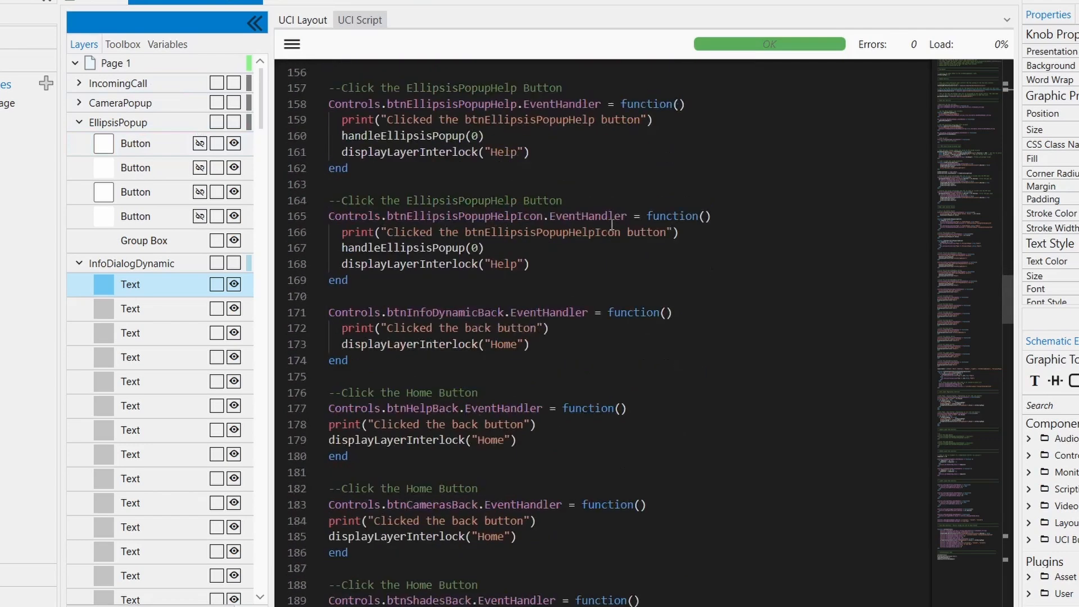
scroll(505, 188, down, 4)
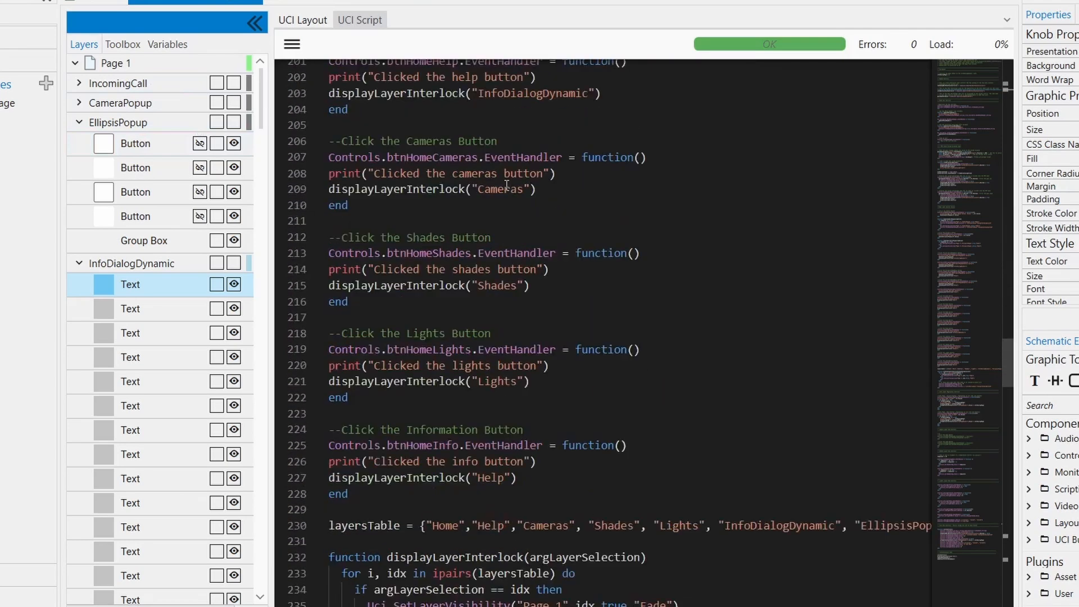
scroll(527, 172, up, 8)
scroll(527, 172, up, 1)
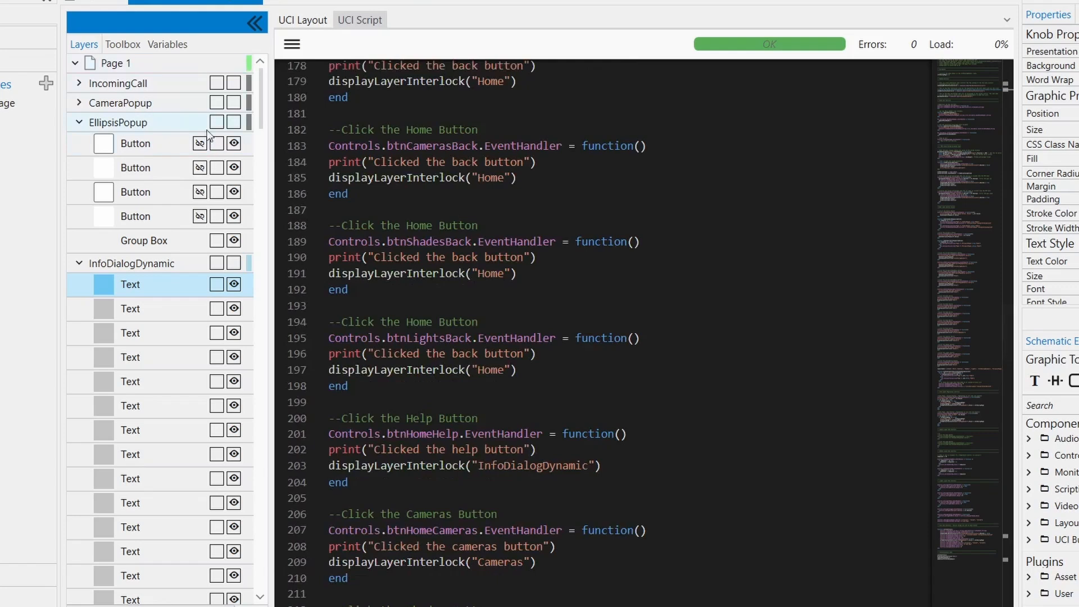
Collapse the EllipsisPopup, InfoDialogDynamic and Lights layers and place the cursor at the end of script line 192.
click(79, 122)
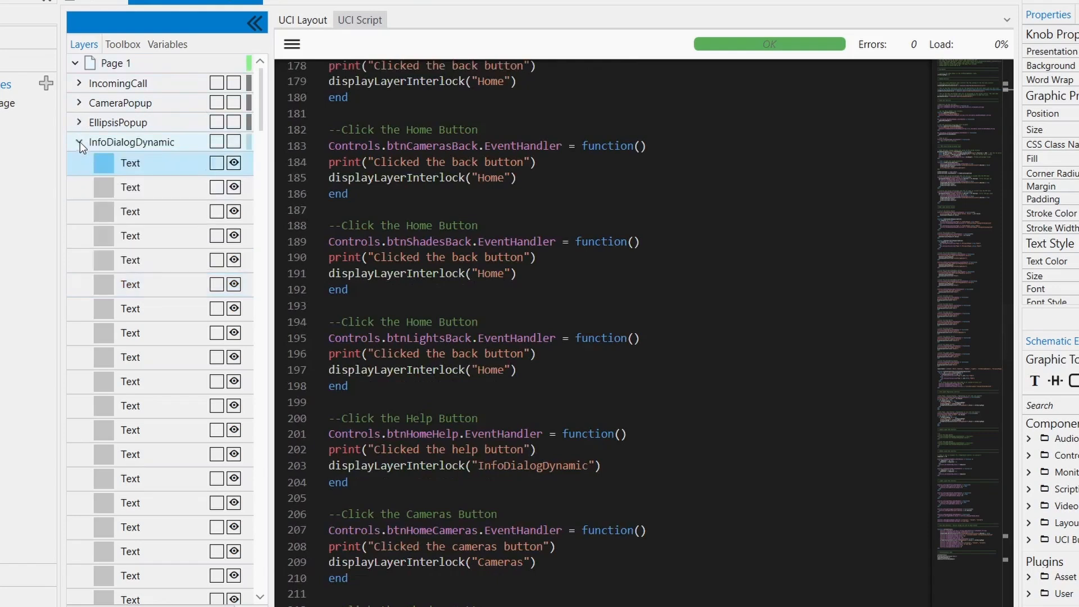
click(79, 141)
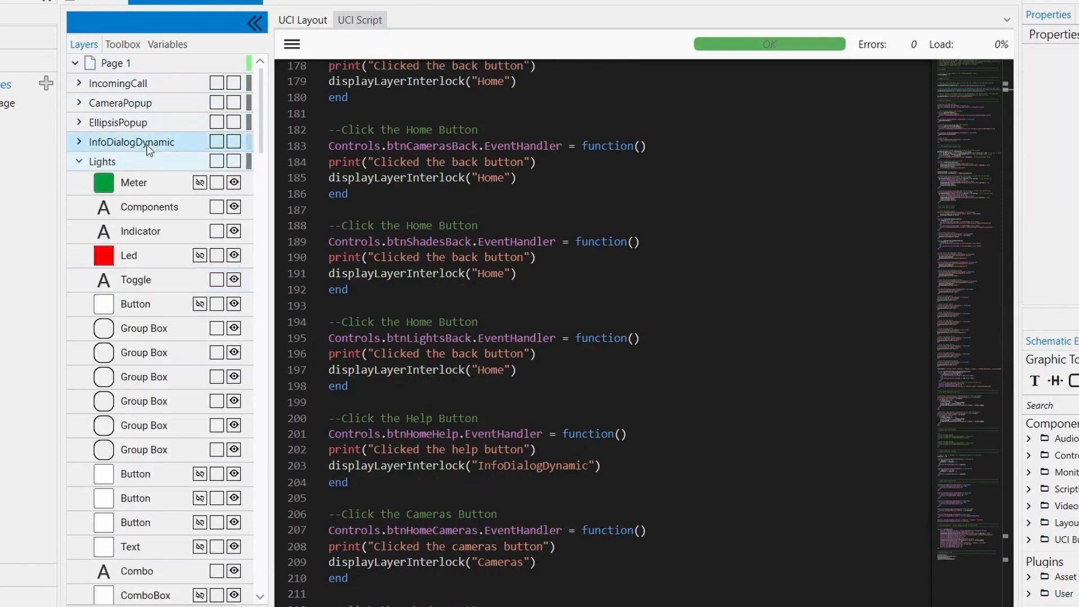
click(79, 162)
click(699, 291)
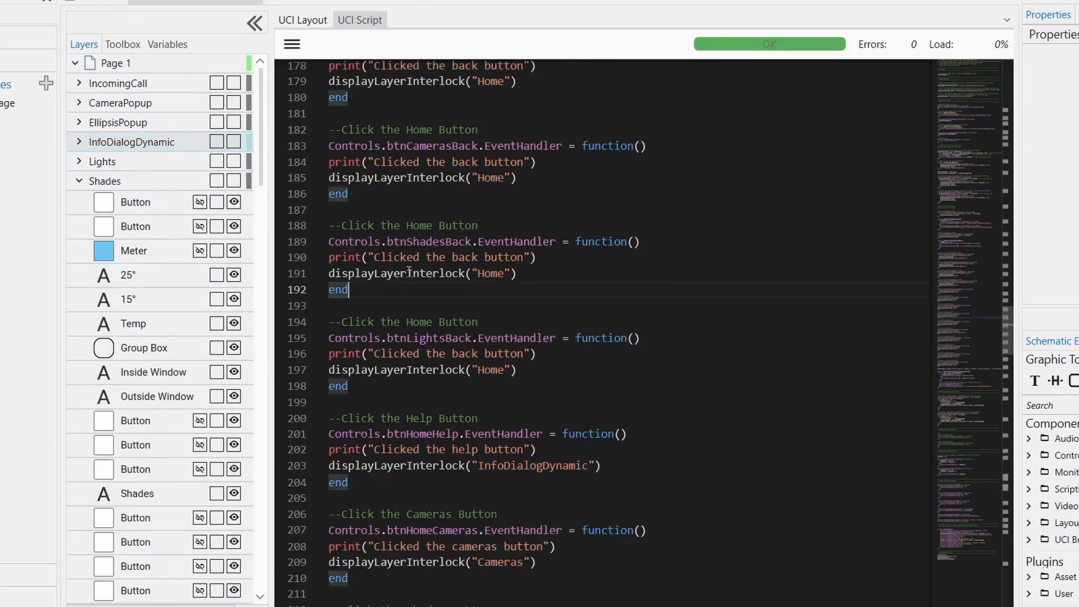
Examine the layersTable, the displayLayerInterlock function and the Info Layer Pagination Controls section of the UCI script.
scroll(445, 279, down, 17)
scroll(472, 257, up, 3)
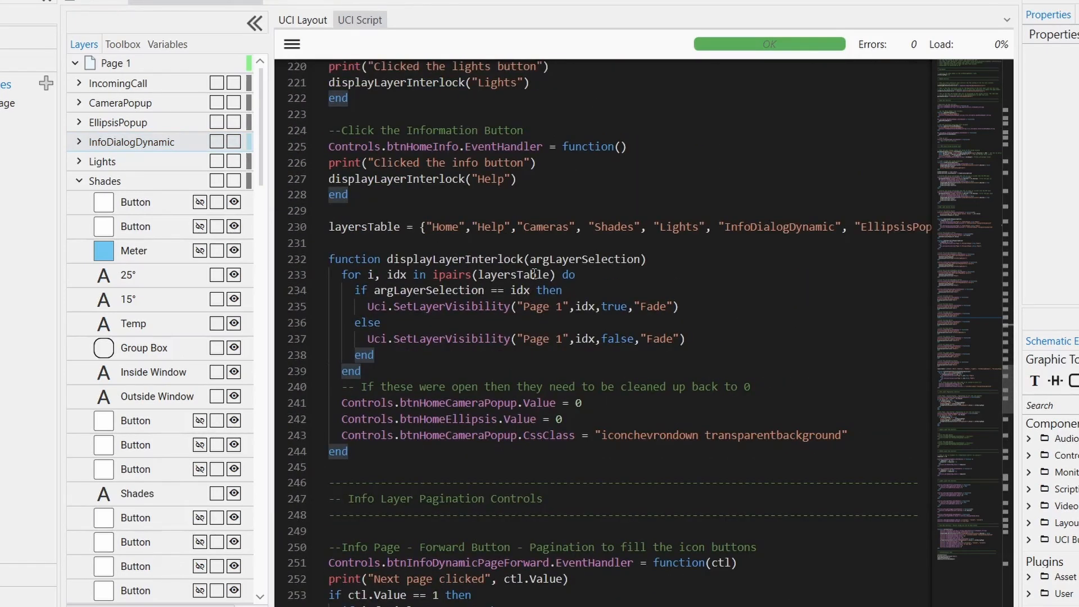
scroll(542, 272, down, 9)
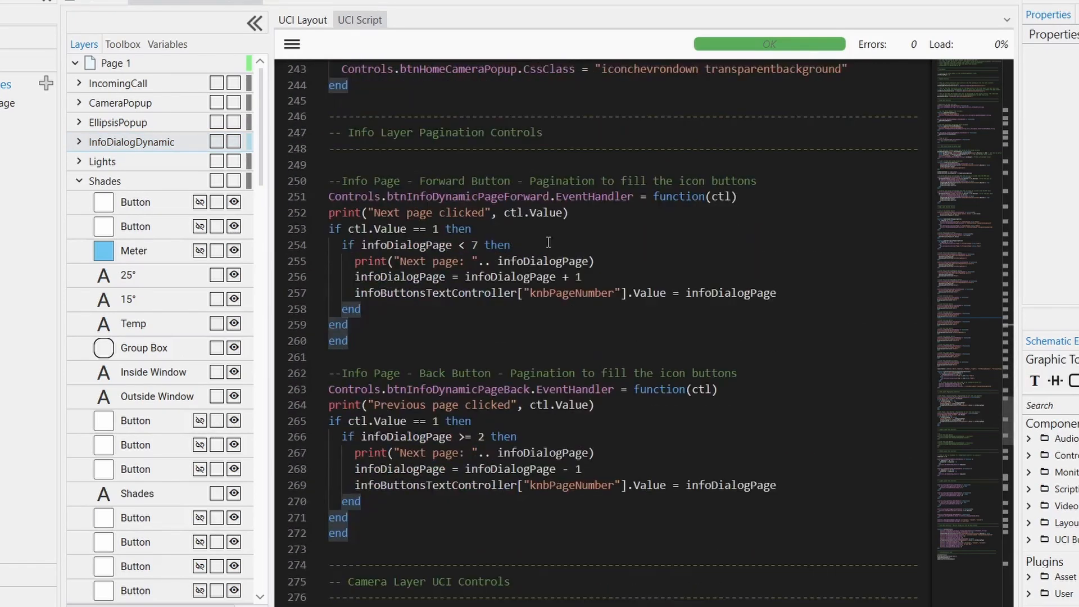
scroll(565, 190, up, 1)
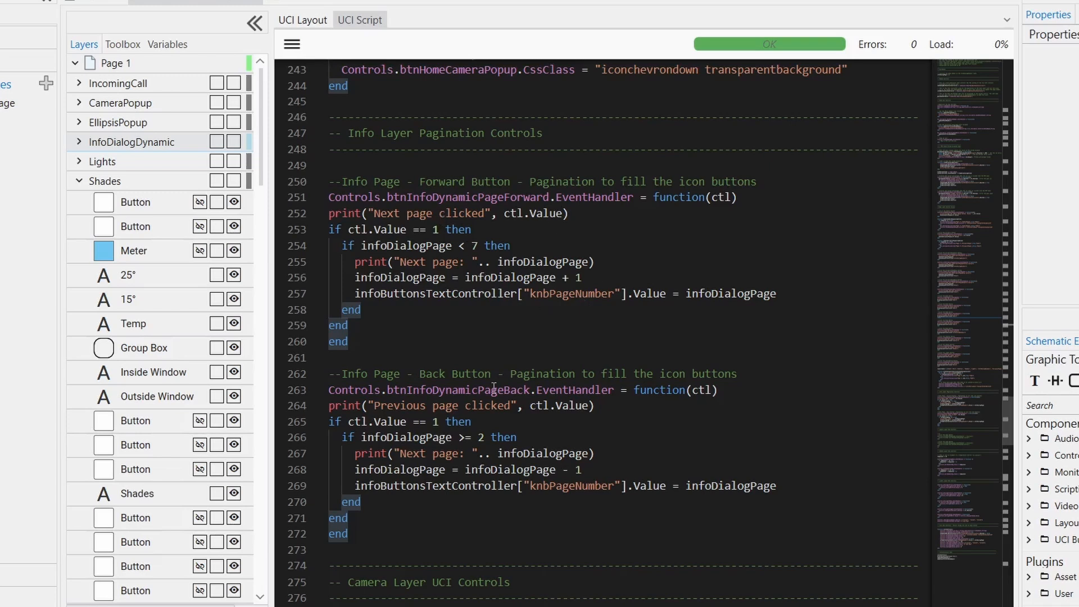
scroll(533, 450, down, 3)
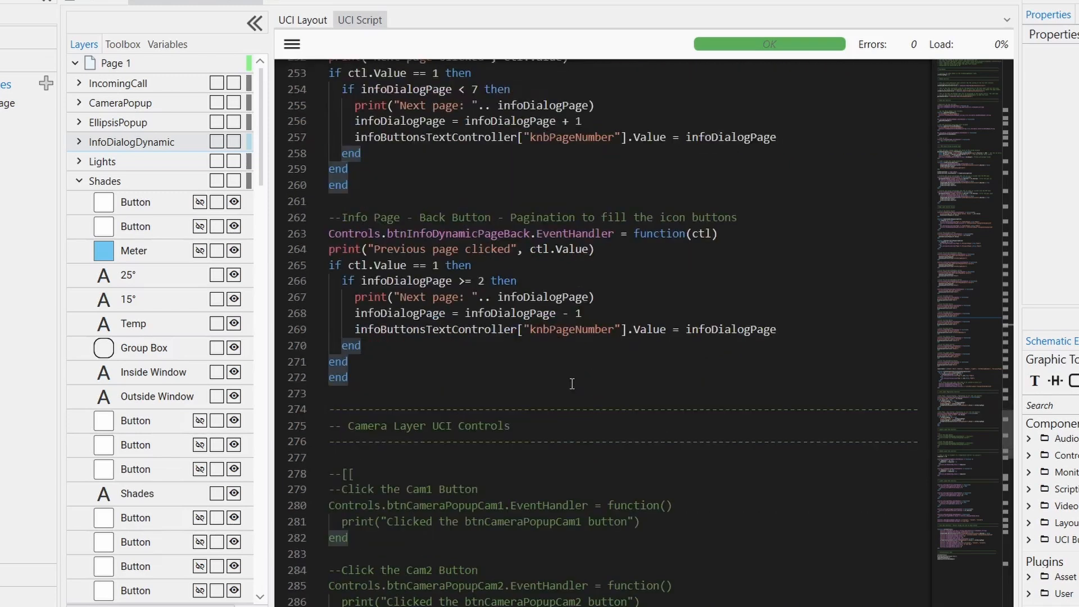
Open the script of the Info Layer Pagination Text Controller from the Page 1 schematic.
click(94, 2)
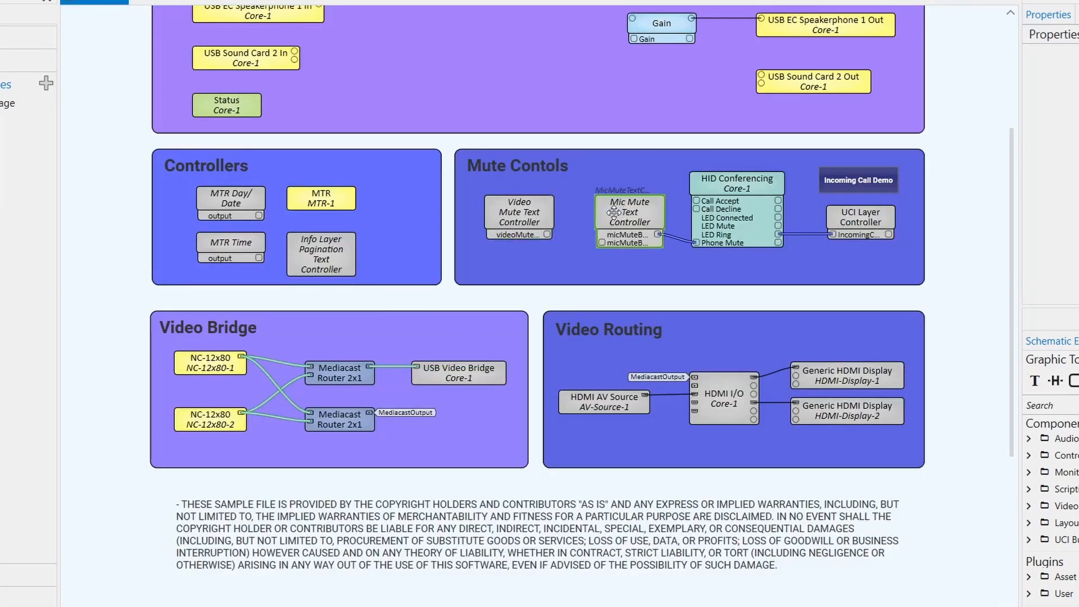
click(330, 260)
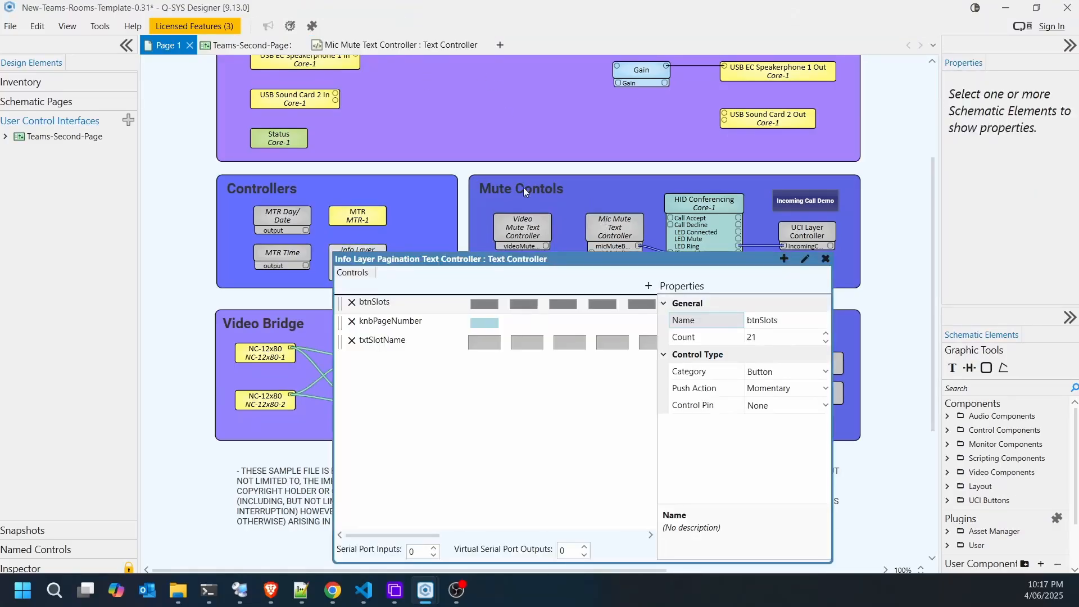
click(806, 259)
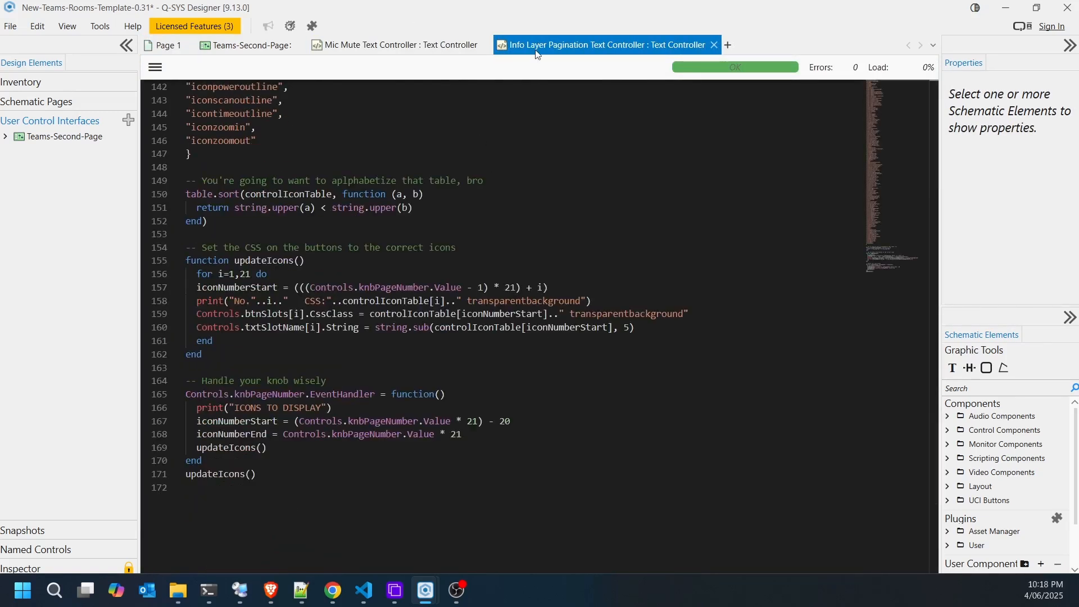
Examine the controlIconTable list, its sorting and the updateIcons function, then return to the Teams-Second-Page UCI script.
scroll(381, 209, up, 9)
scroll(374, 204, up, 15)
scroll(308, 195, down, 15)
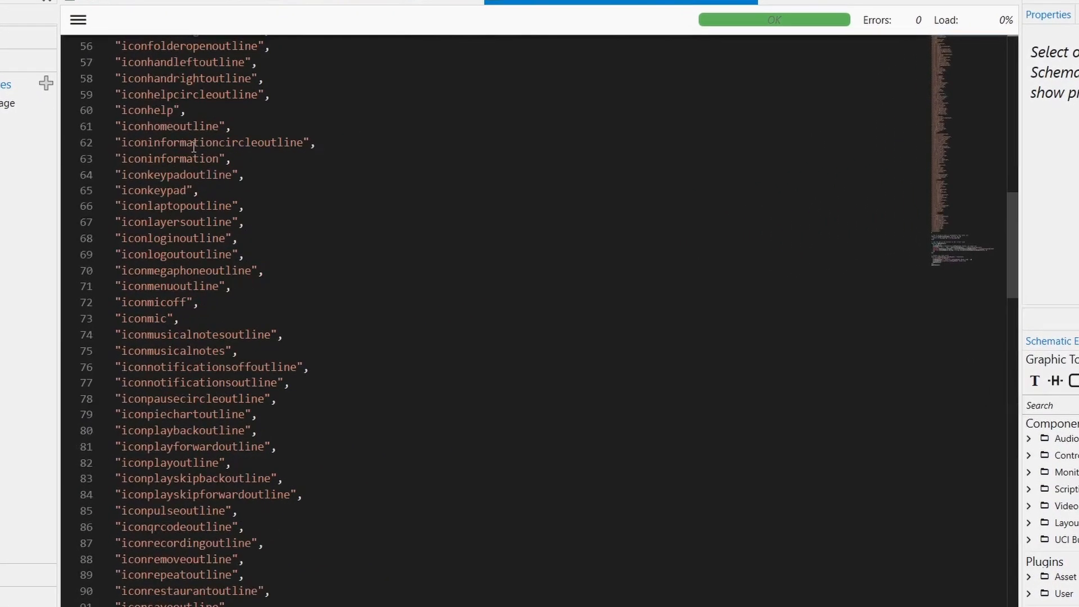
scroll(272, 181, down, 12)
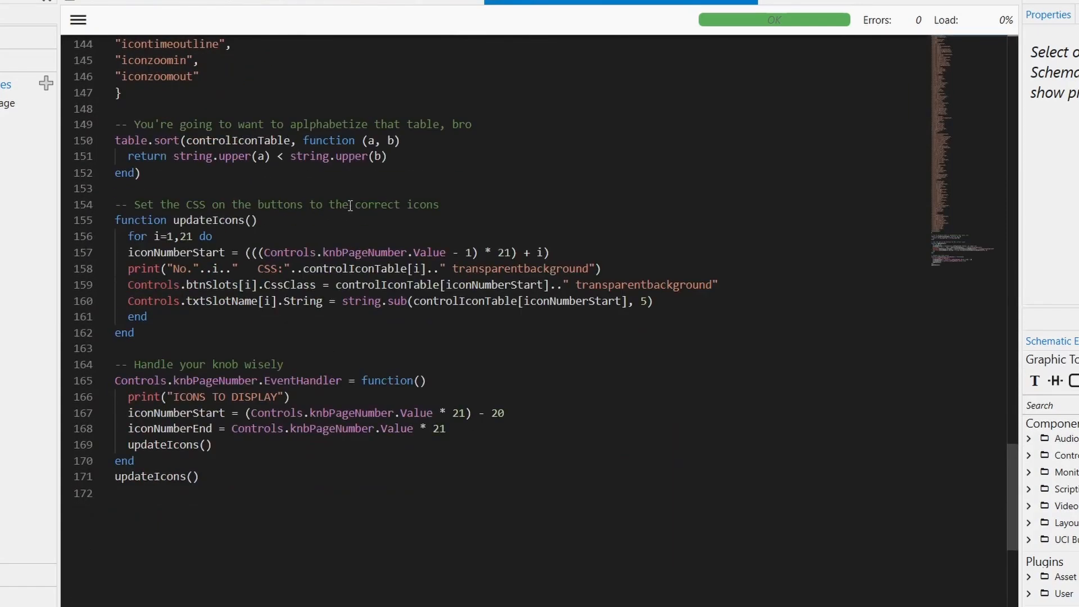
scroll(289, 215, up, 20)
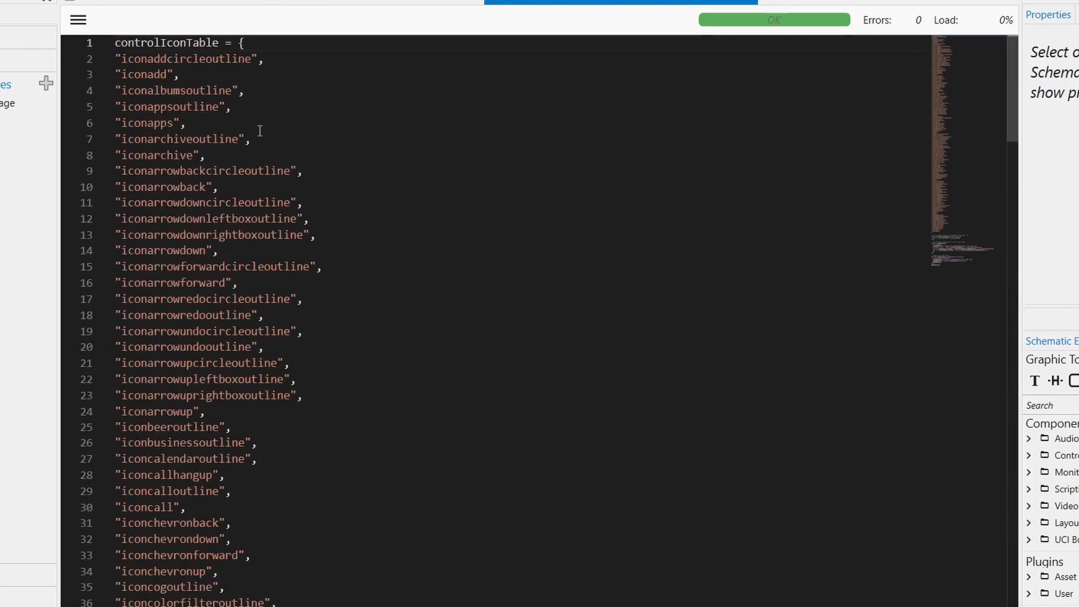
click(95, 3)
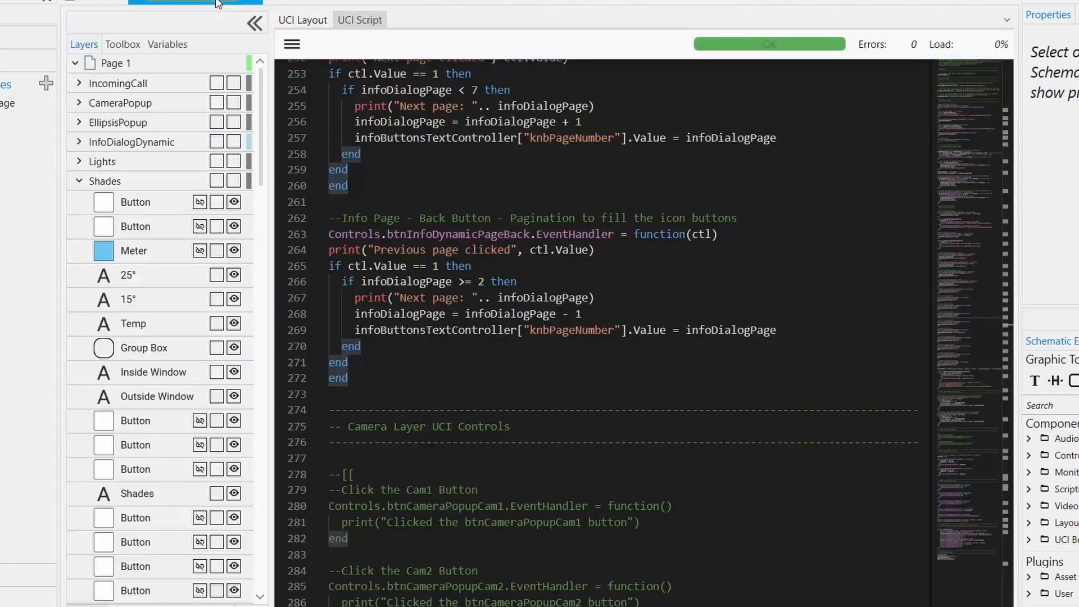
Examine the Shades Layer and Lights Layer UCI Controls sections of the UCI script.
scroll(557, 270, down, 12)
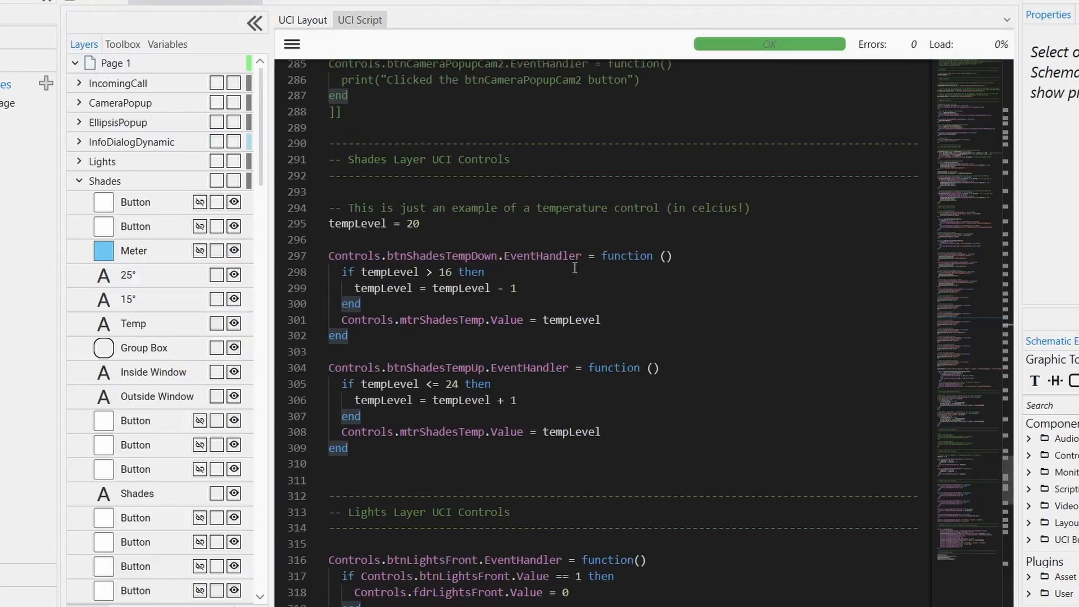
scroll(580, 235, up, 2)
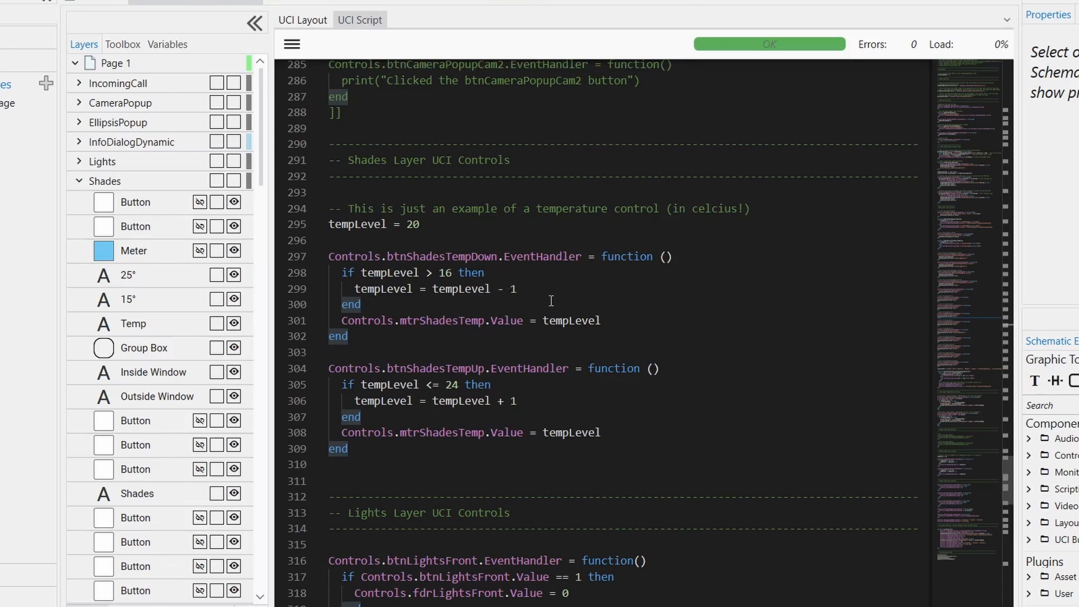
scroll(680, 335, down, 10)
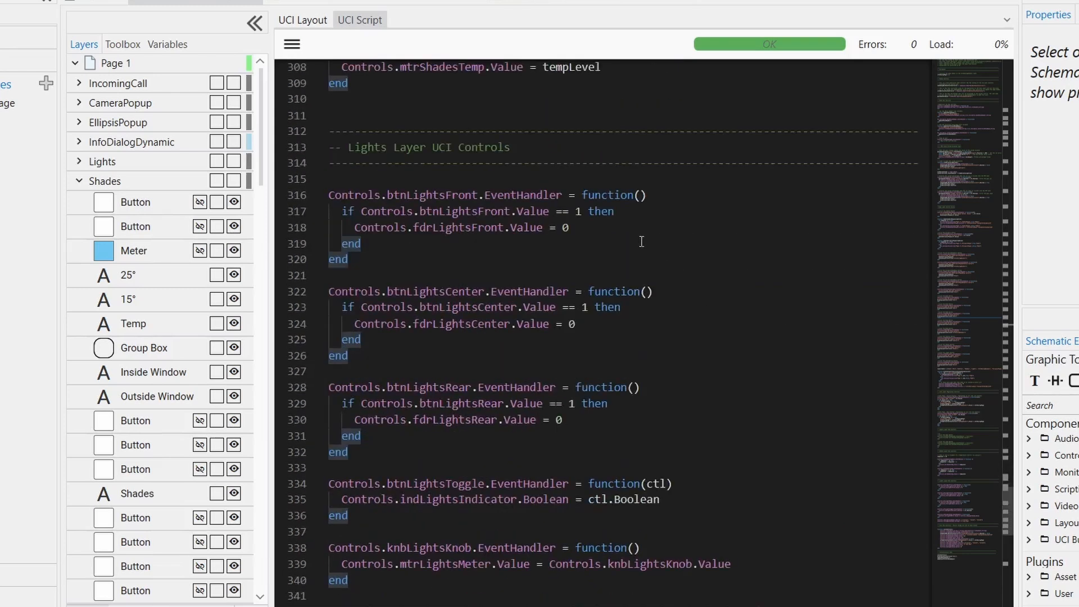
scroll(450, 144, up, 1)
scroll(450, 144, up, 1)
scroll(548, 244, down, 1)
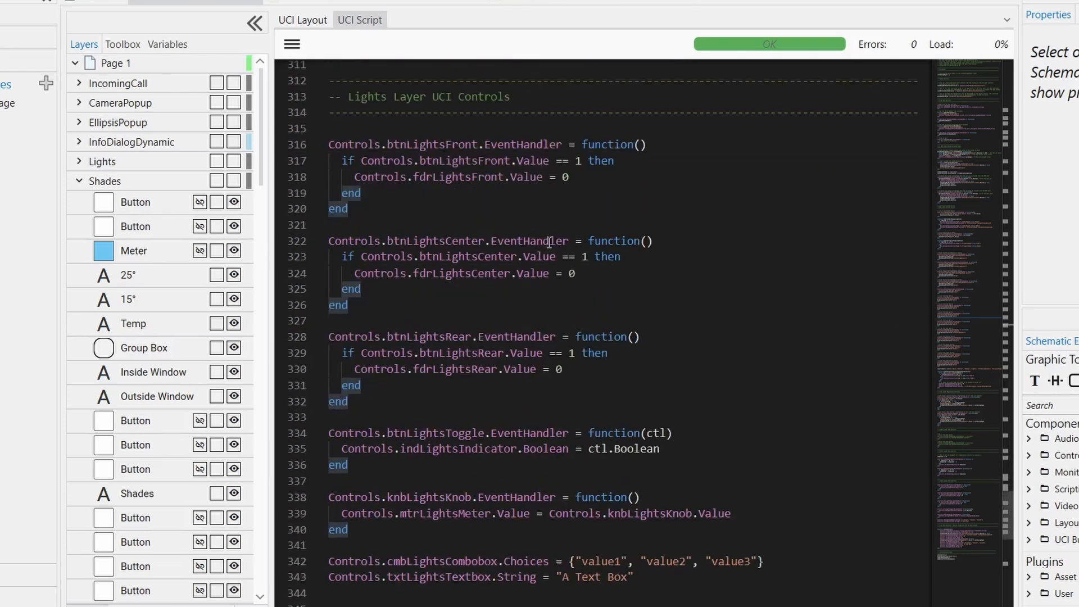
scroll(604, 243, down, 3)
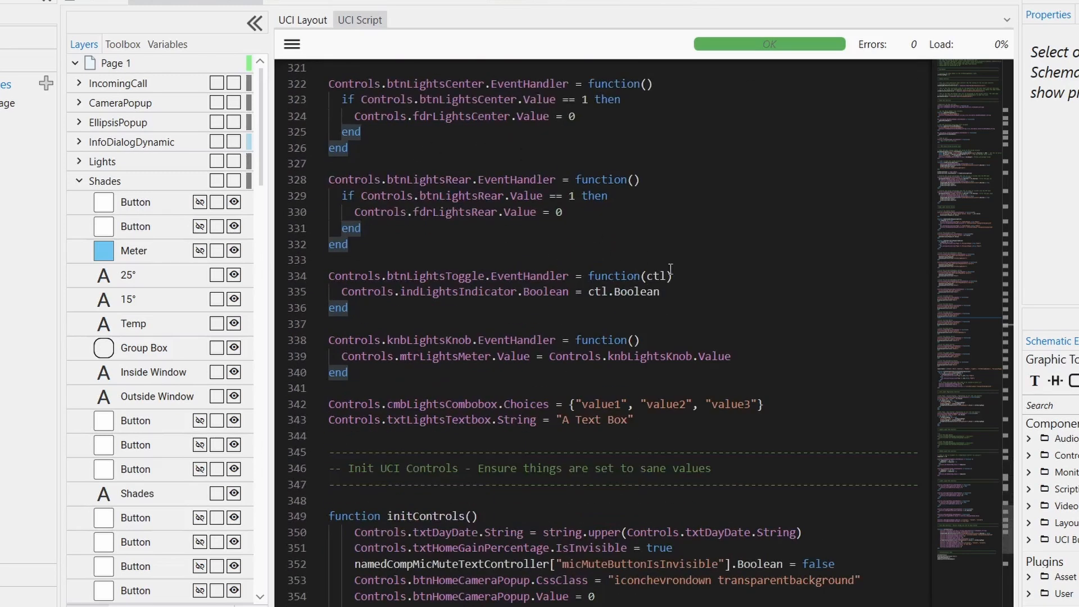
scroll(723, 250, down, 2)
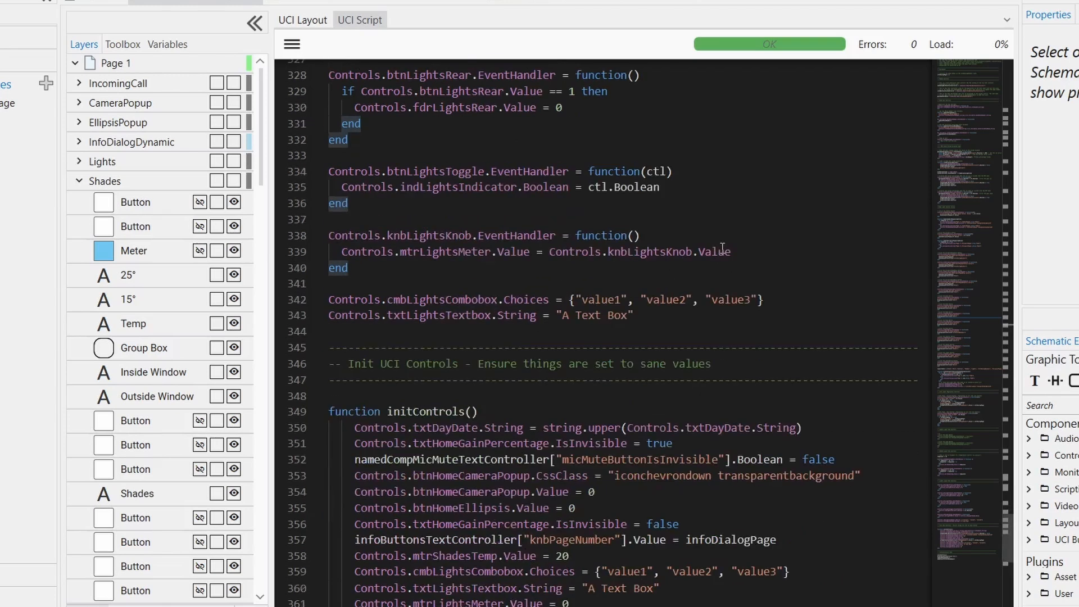
Examine the initControls function and the Initialisation Code calls at the end of the UCI script.
scroll(722, 249, down, 3)
scroll(703, 216, down, 1)
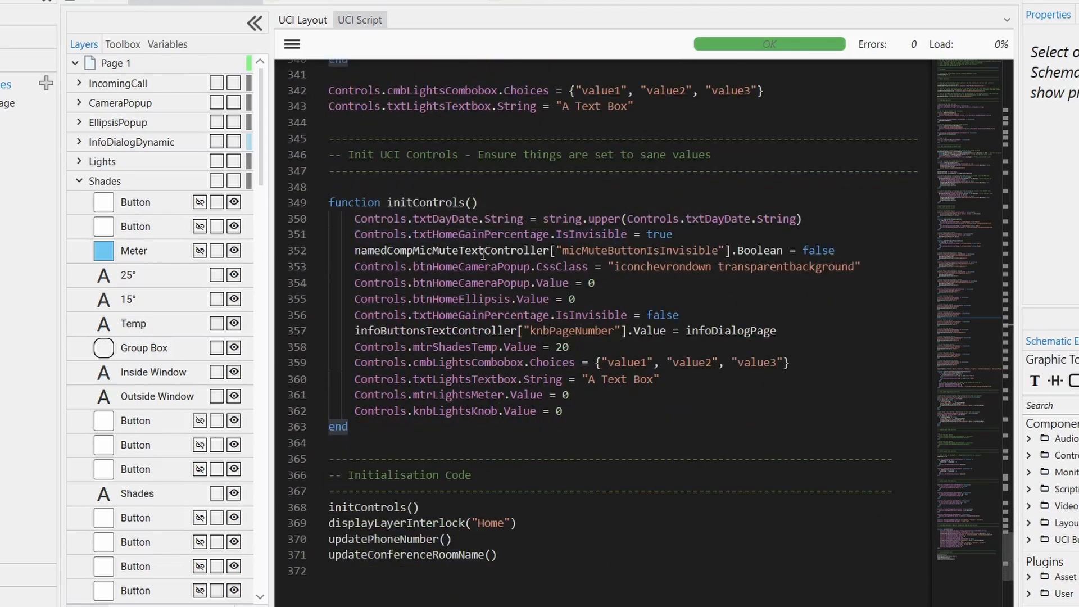
scroll(506, 360, down, 3)
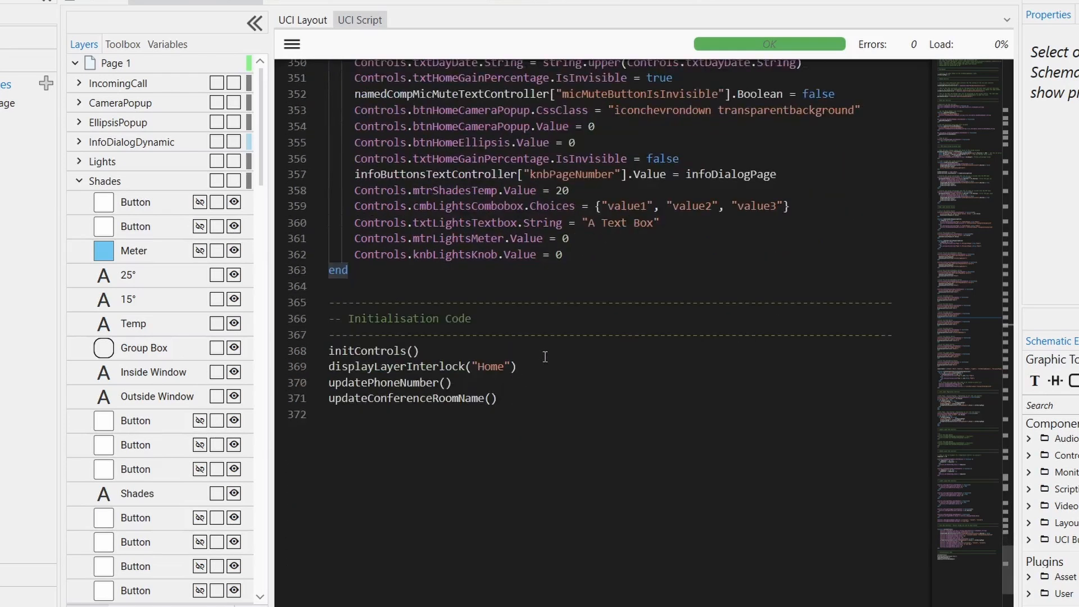
scroll(595, 297, up, 1)
scroll(568, 336, down, 1)
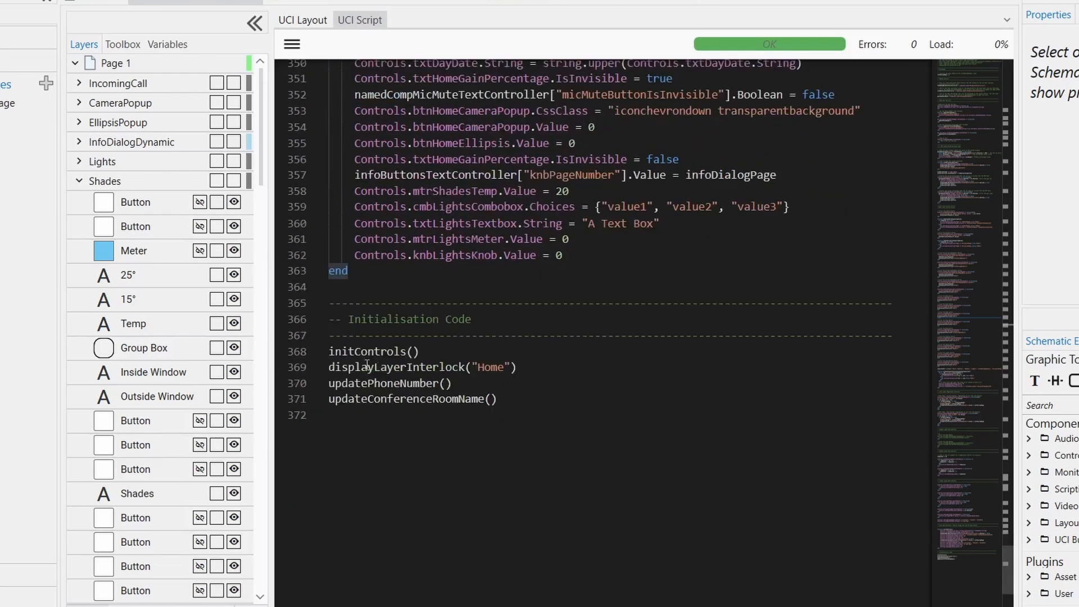
double_click(375, 383)
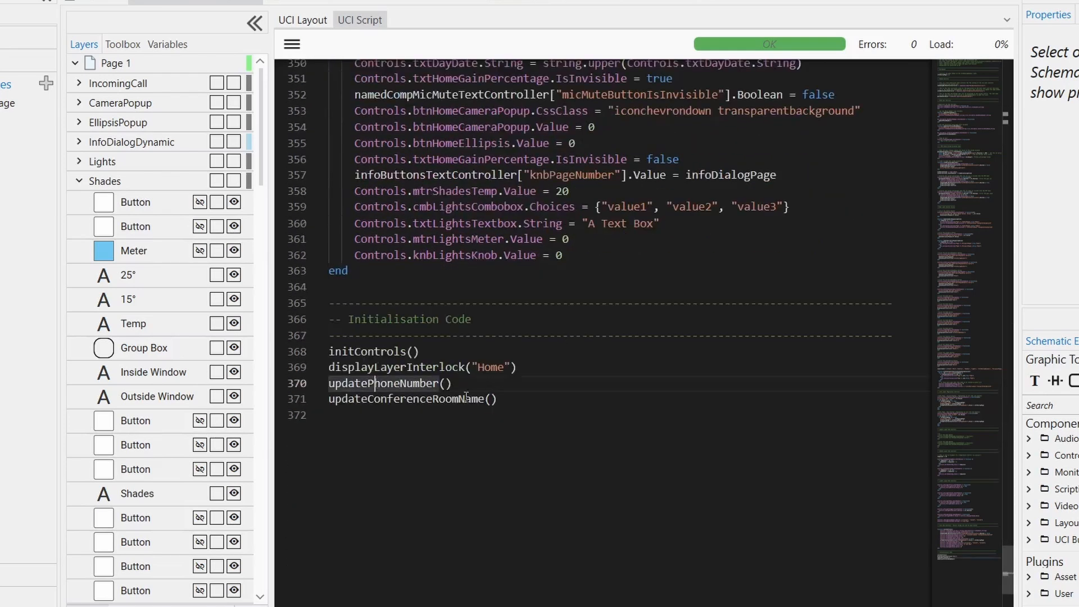
double_click(427, 400)
click(422, 366)
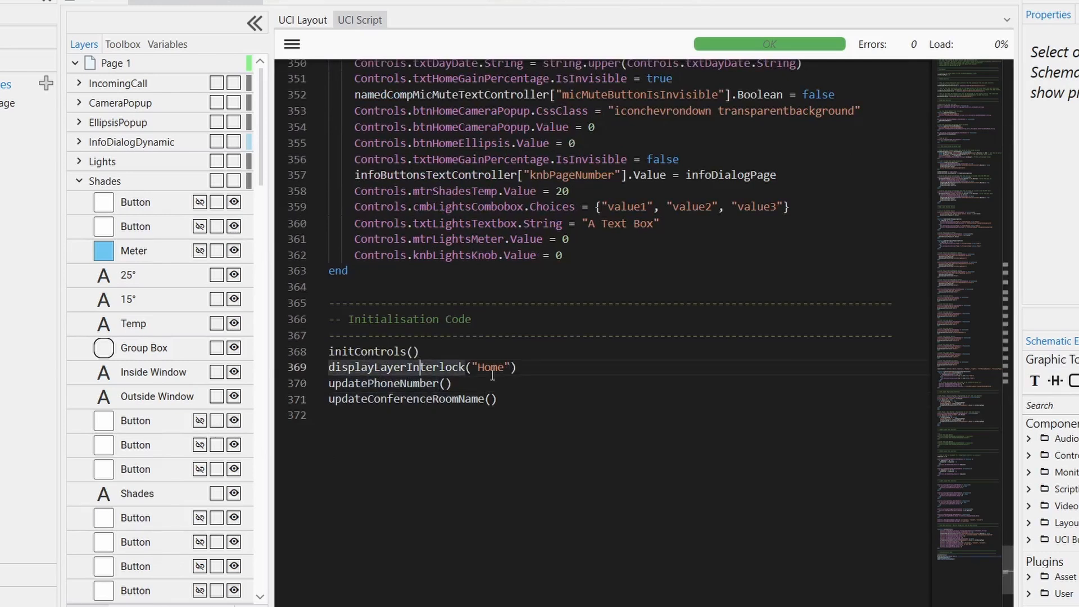
click(375, 335)
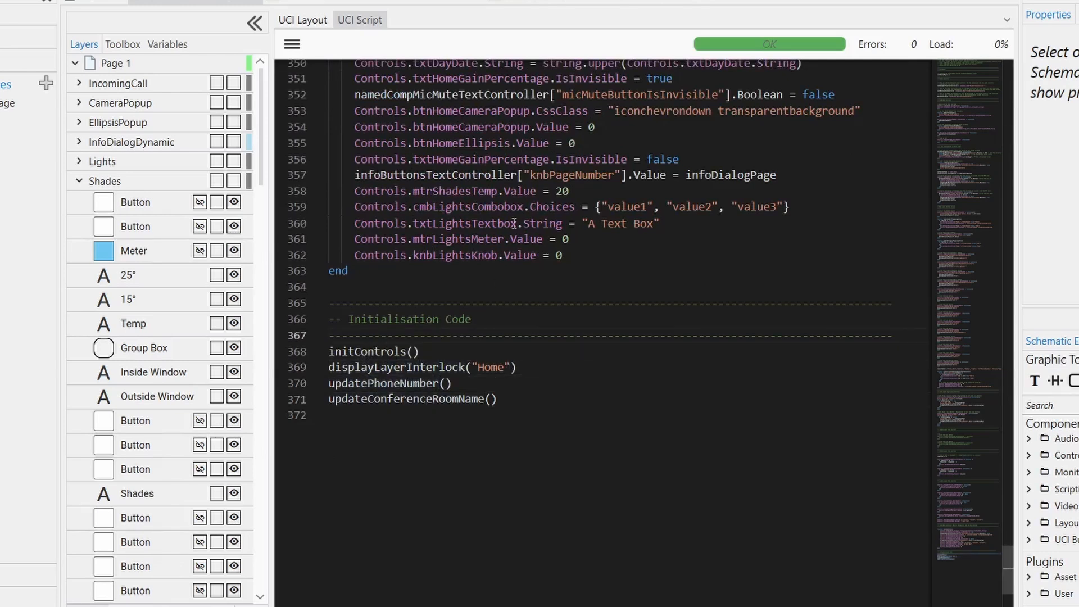
scroll(516, 286, up, 4)
scroll(506, 328, down, 3)
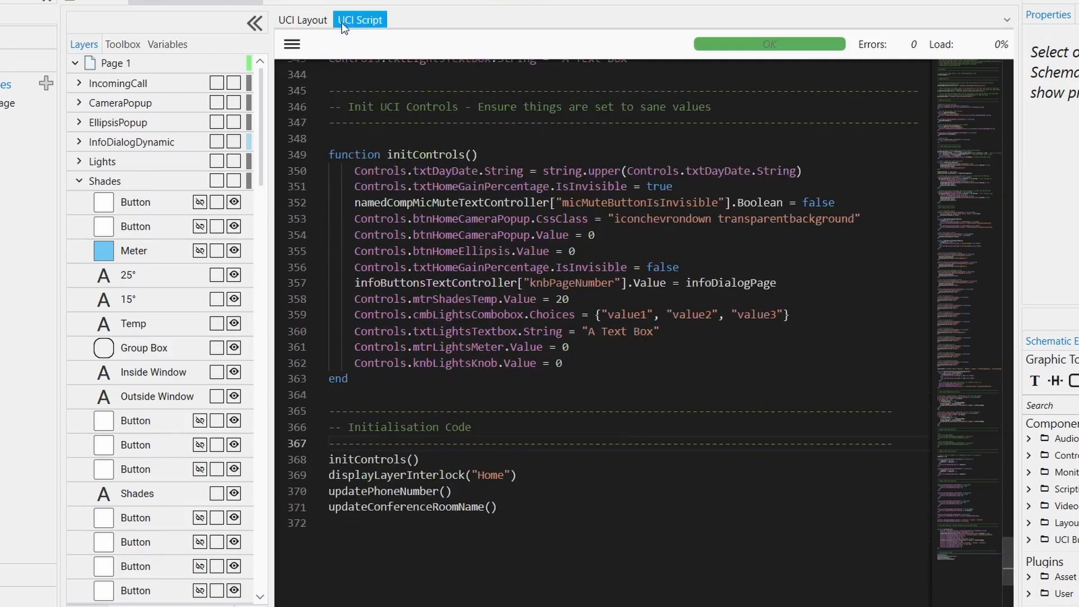
Return to the UCI layout and collapse the Shades, Cameras, Help, Home and ControlsBar layers, leaving Background expanded.
click(308, 16)
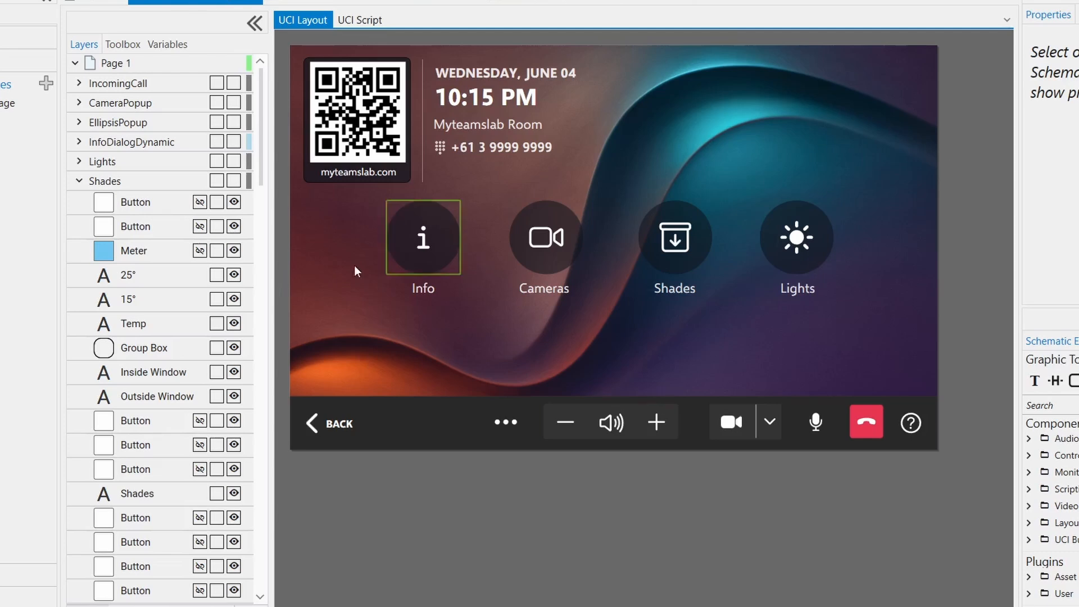
click(78, 181)
click(79, 201)
click(79, 219)
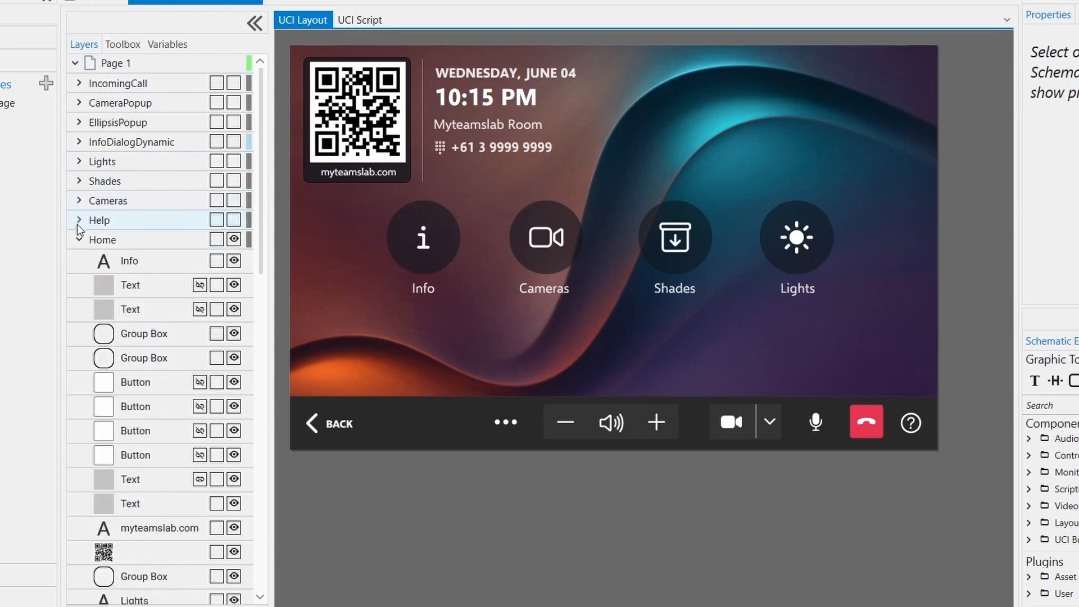
click(78, 239)
click(79, 260)
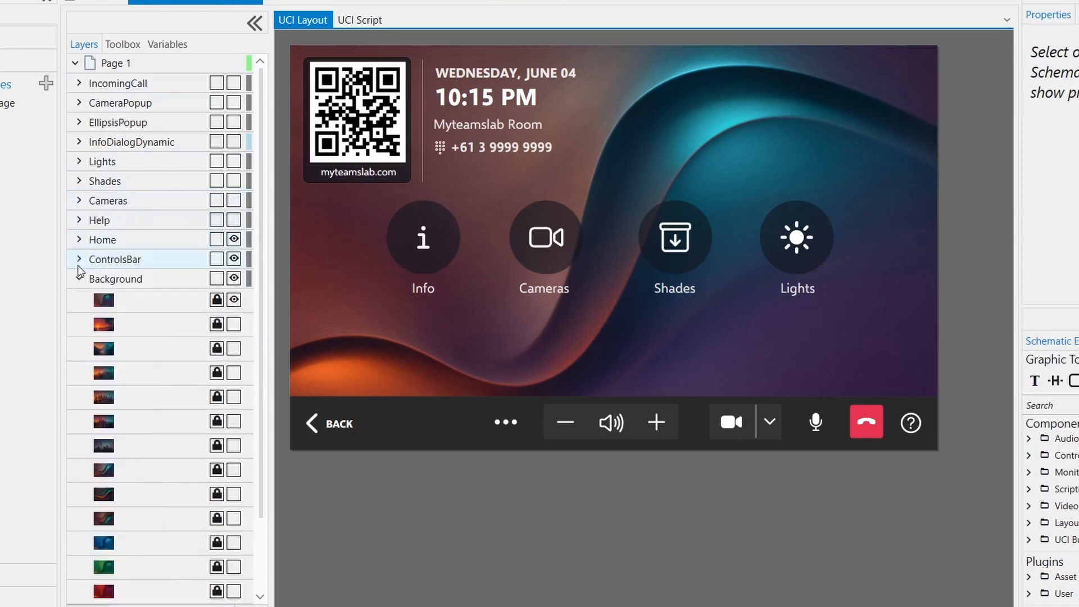
Hide the first Background image and preview the second, third and fourth images one at a time.
click(216, 300)
click(216, 300)
click(233, 301)
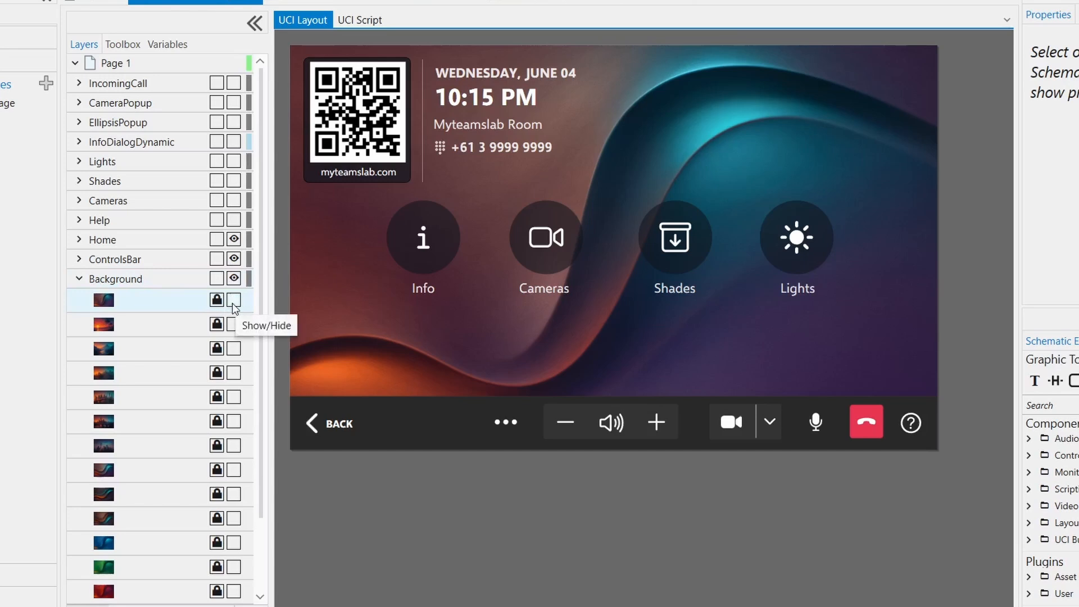
click(234, 305)
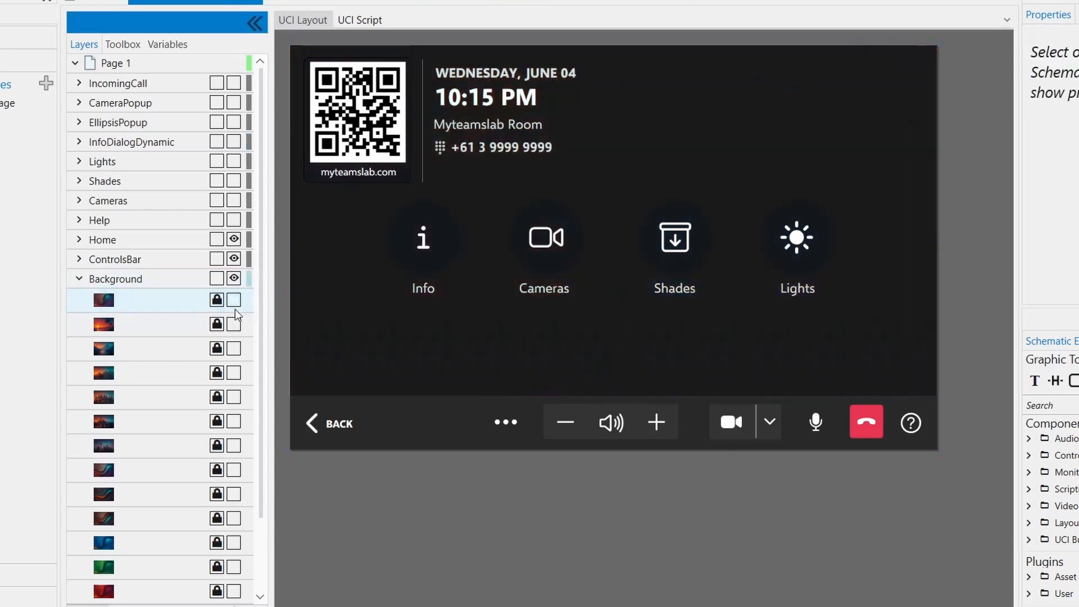
click(234, 331)
click(234, 349)
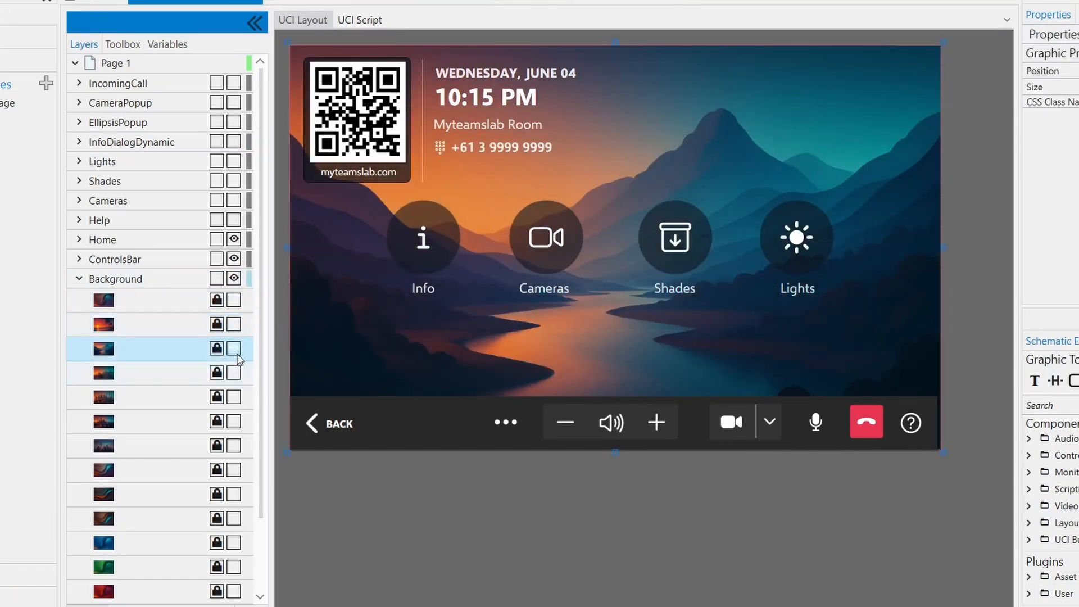
click(234, 373)
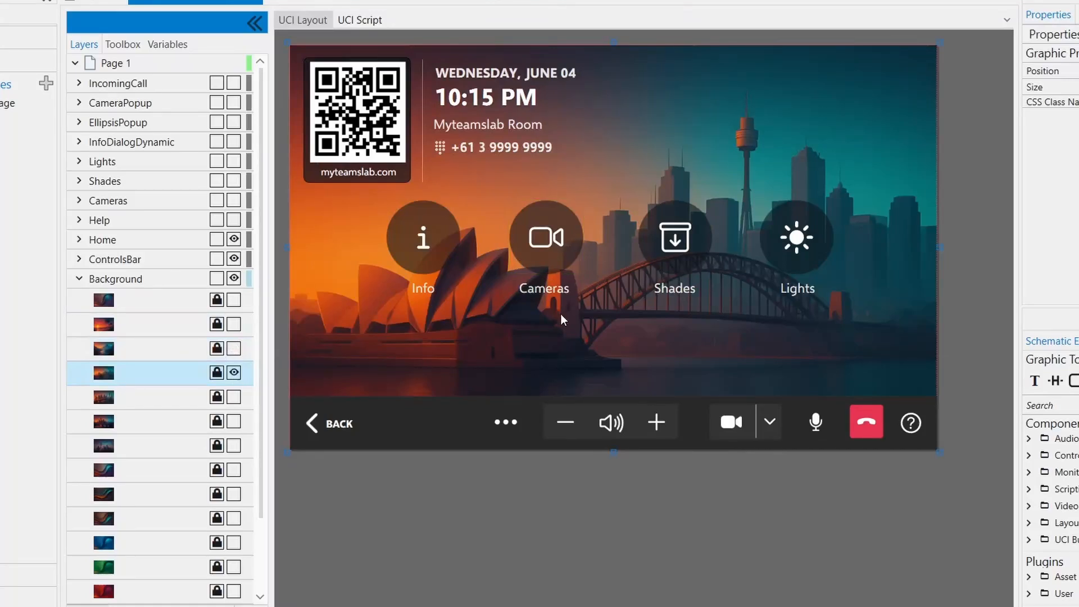
Preview the fifth, sixth and seventh Background images, the city skylines, one at a time.
click(233, 397)
click(235, 397)
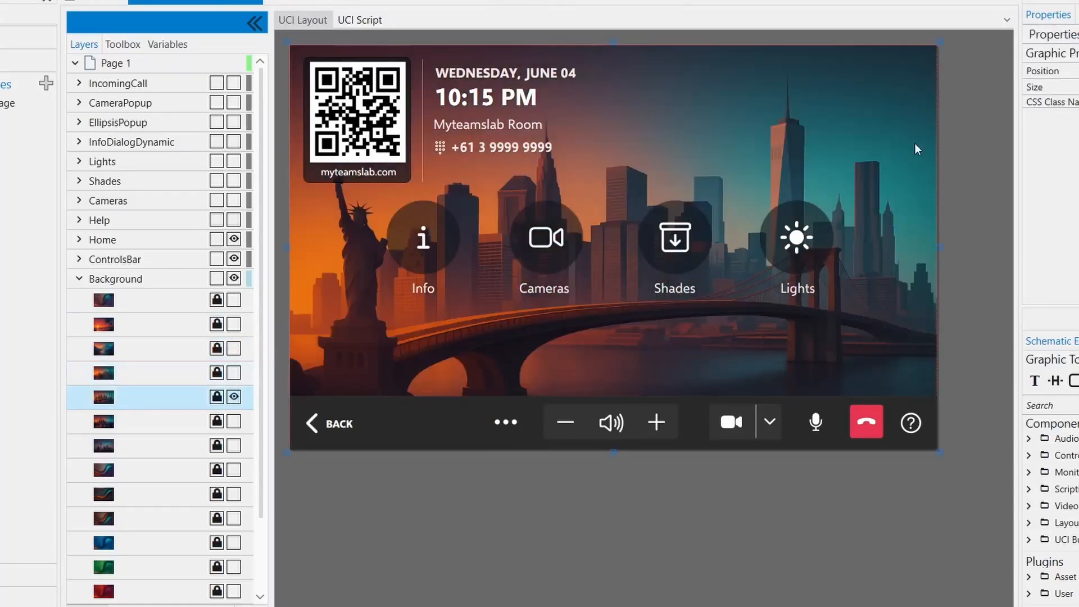
click(234, 421)
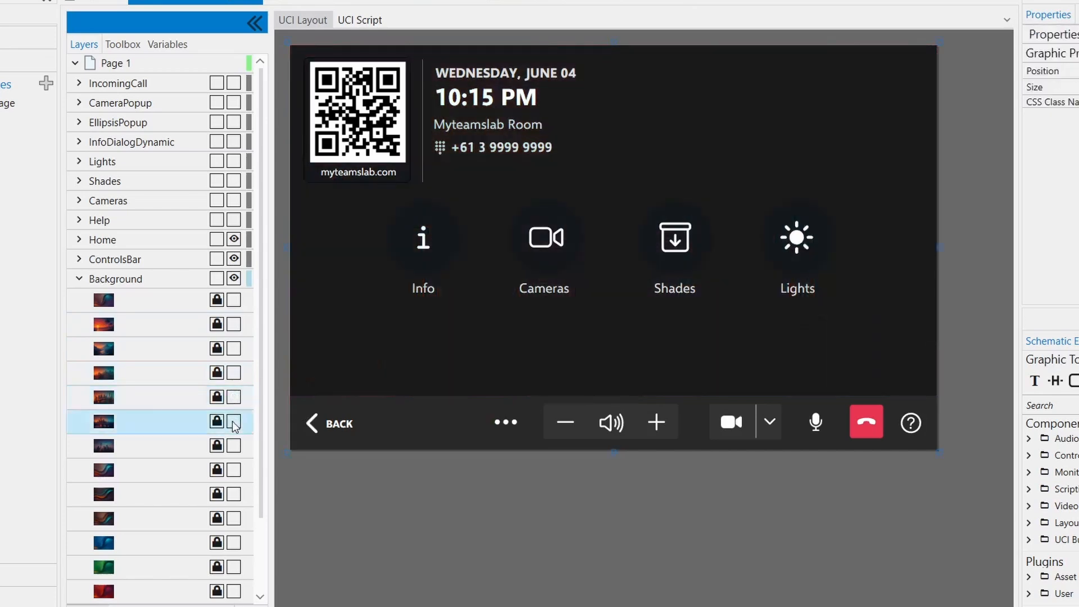
click(234, 421)
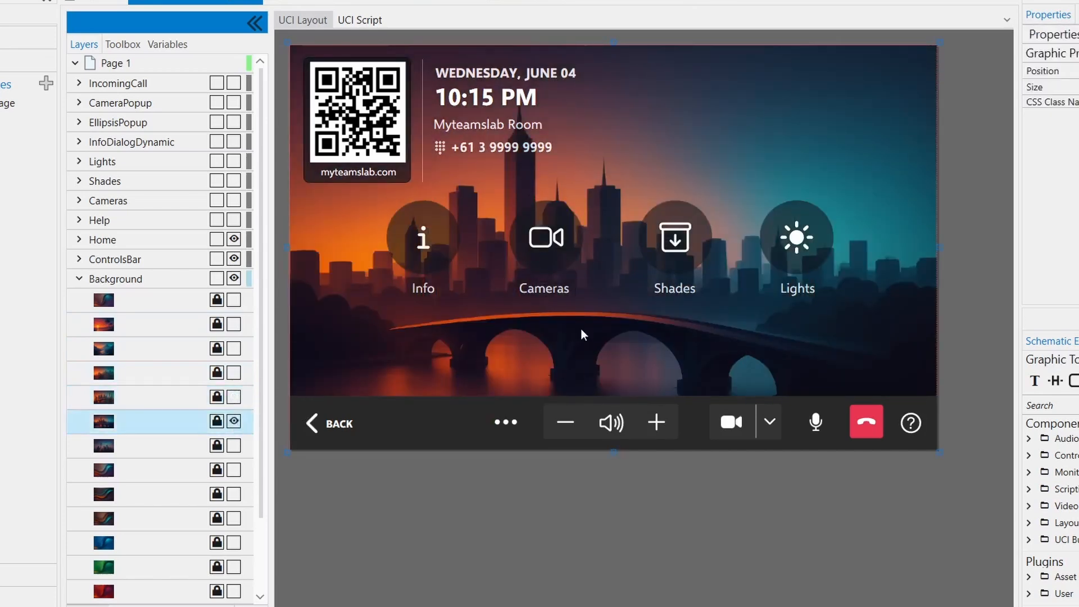
click(234, 421)
click(234, 445)
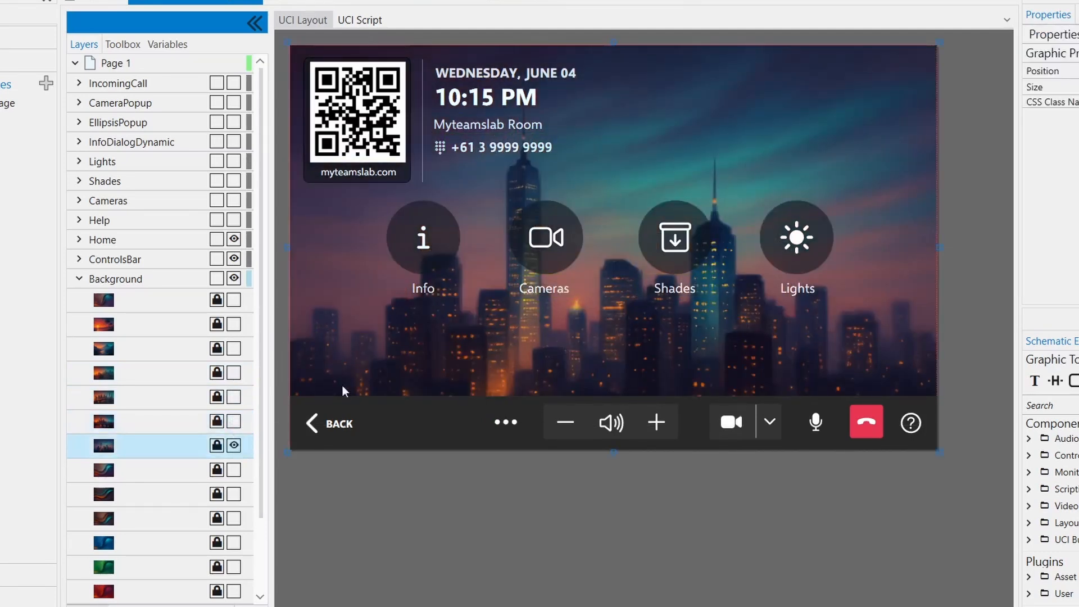
Preview the eighth to thirteenth Background images one at a time, show the first image again and clear the selection.
click(234, 470)
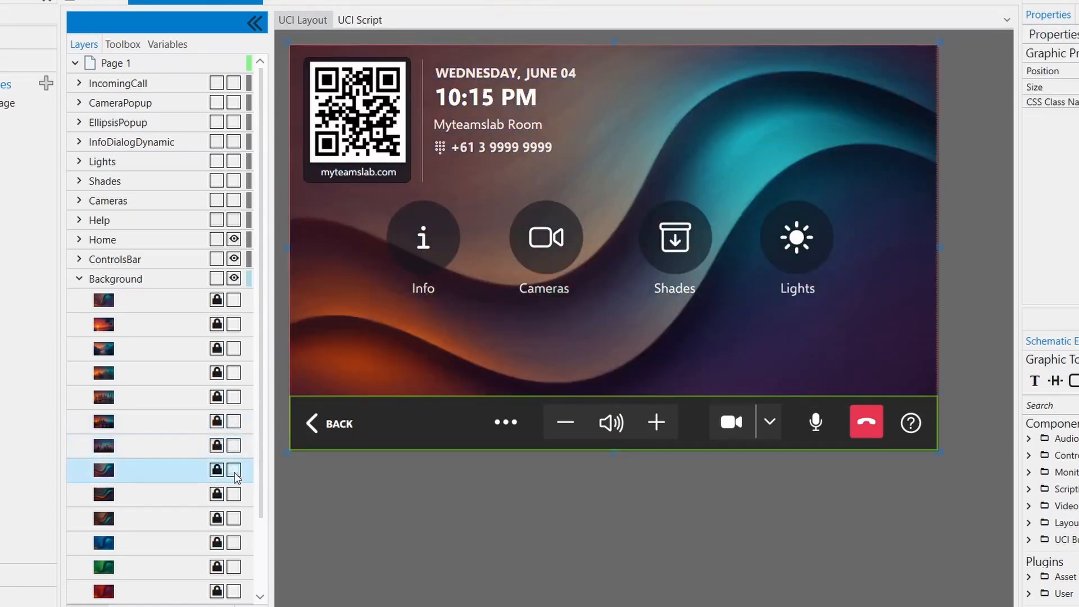
click(234, 494)
click(233, 518)
click(234, 544)
click(234, 566)
click(234, 592)
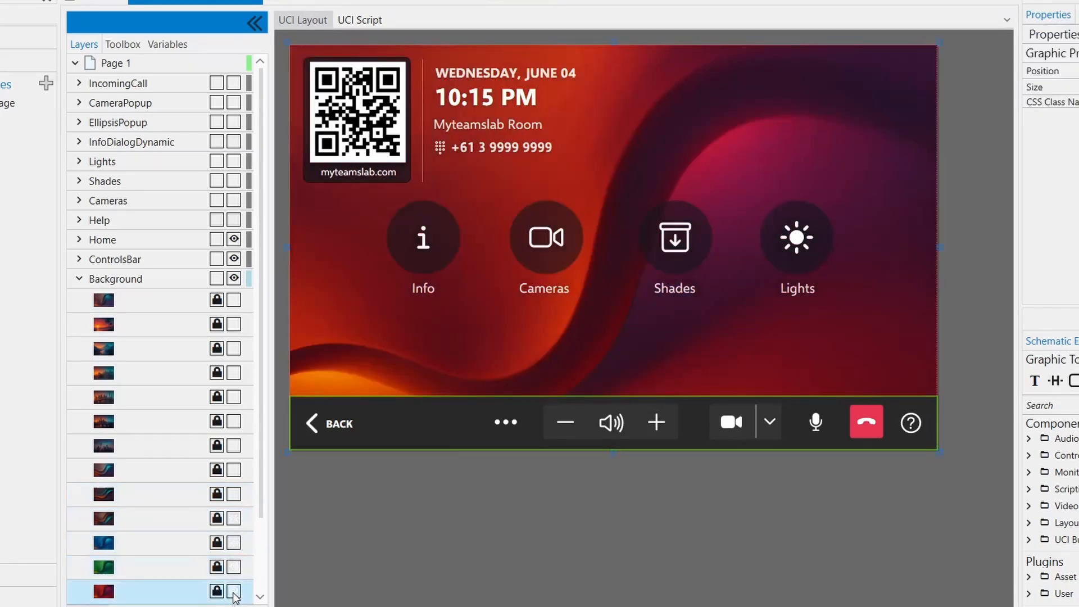
click(234, 591)
click(233, 299)
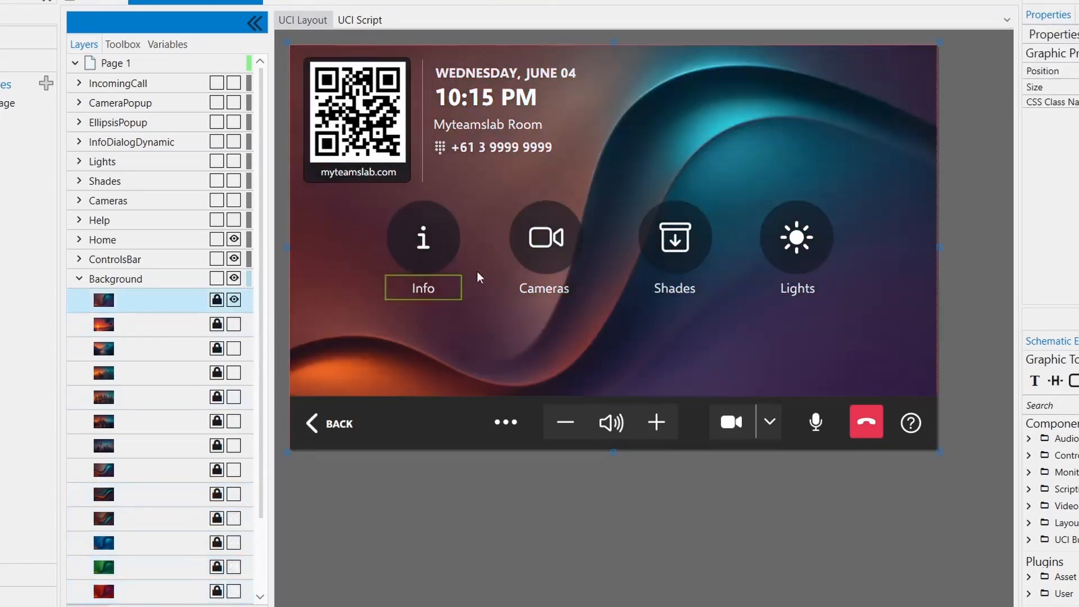
click(975, 217)
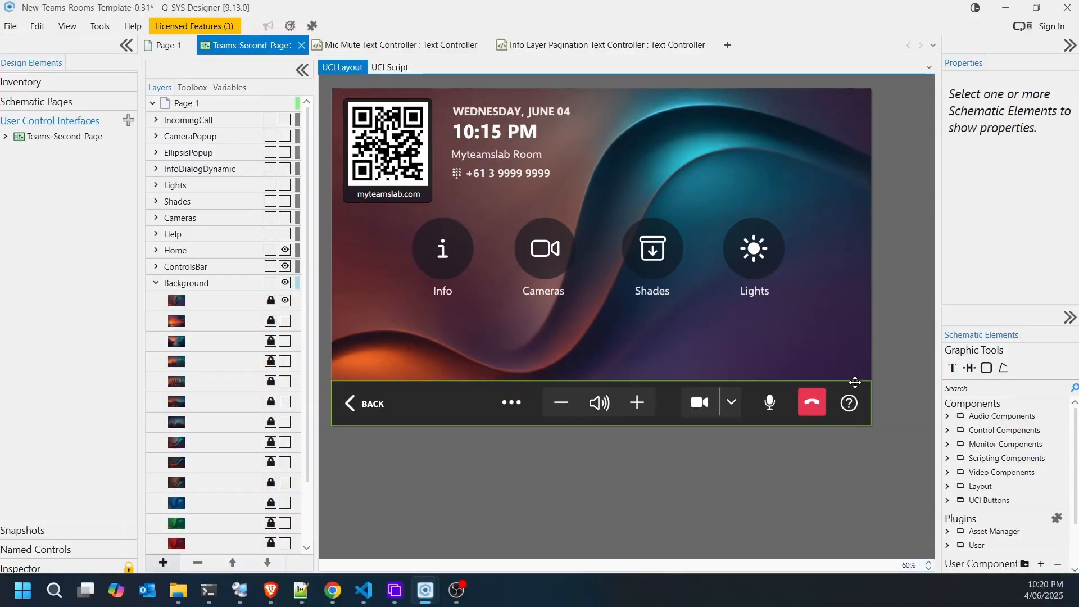
View the Microsoft Teams Rooms UCI 1.00 folder in File Explorer and return to Q-SYS Designer.
mouse_move(169, 597)
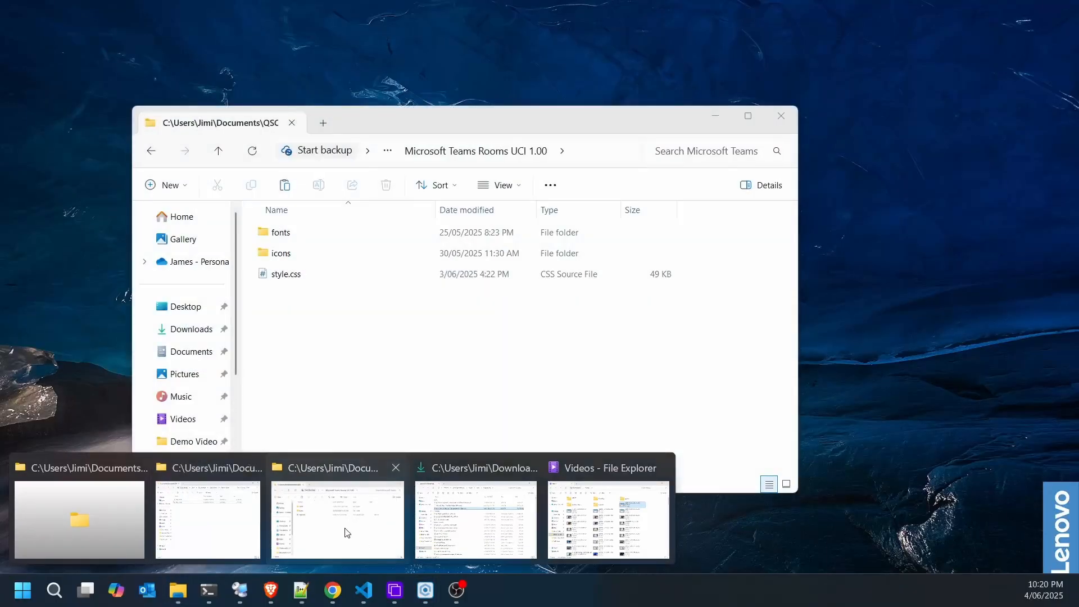
click(344, 531)
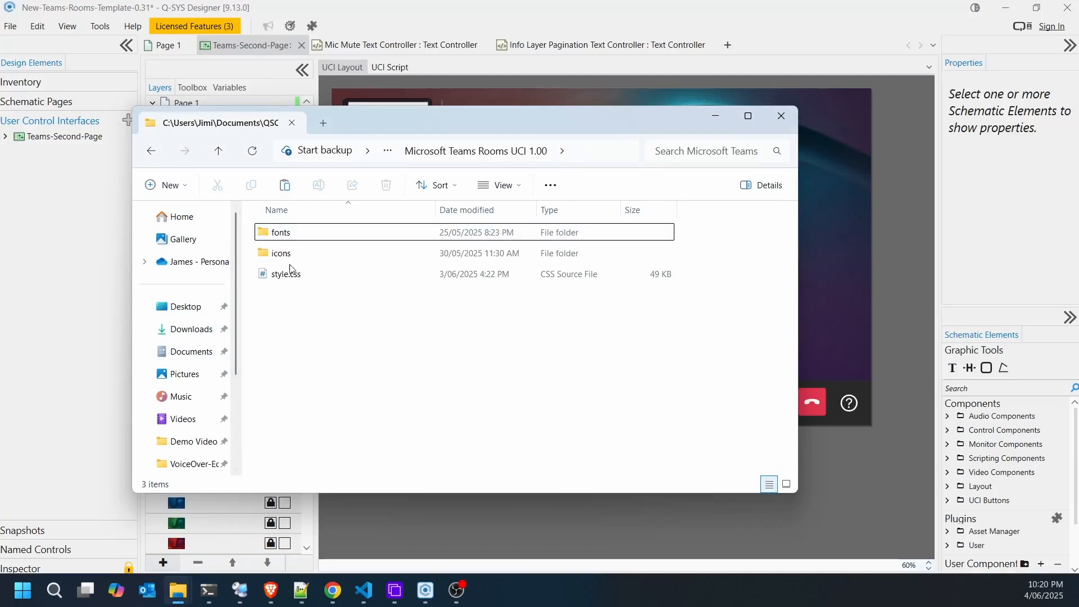
click(763, 5)
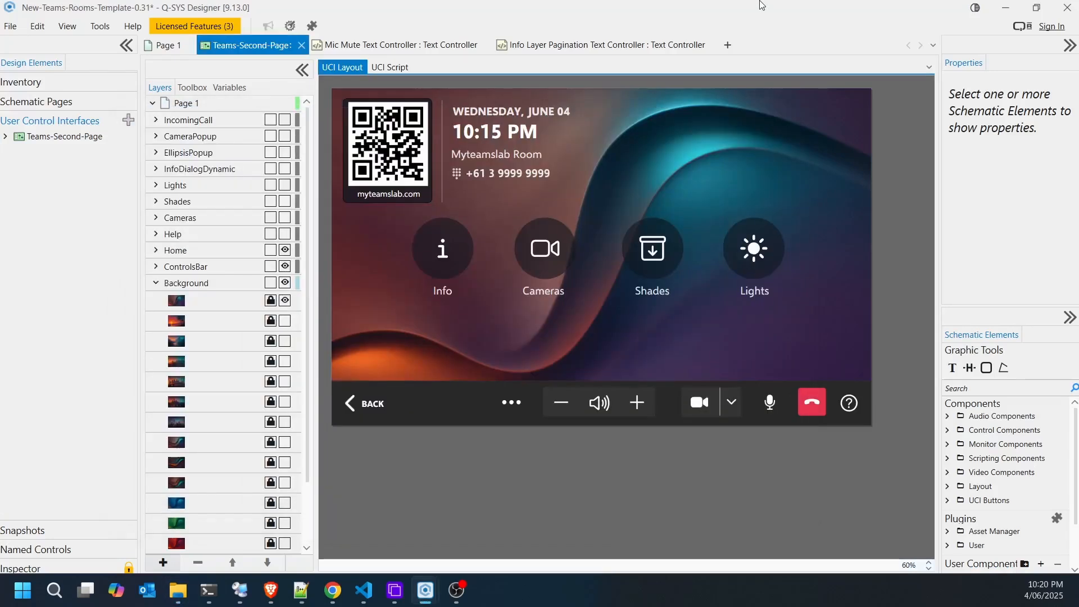